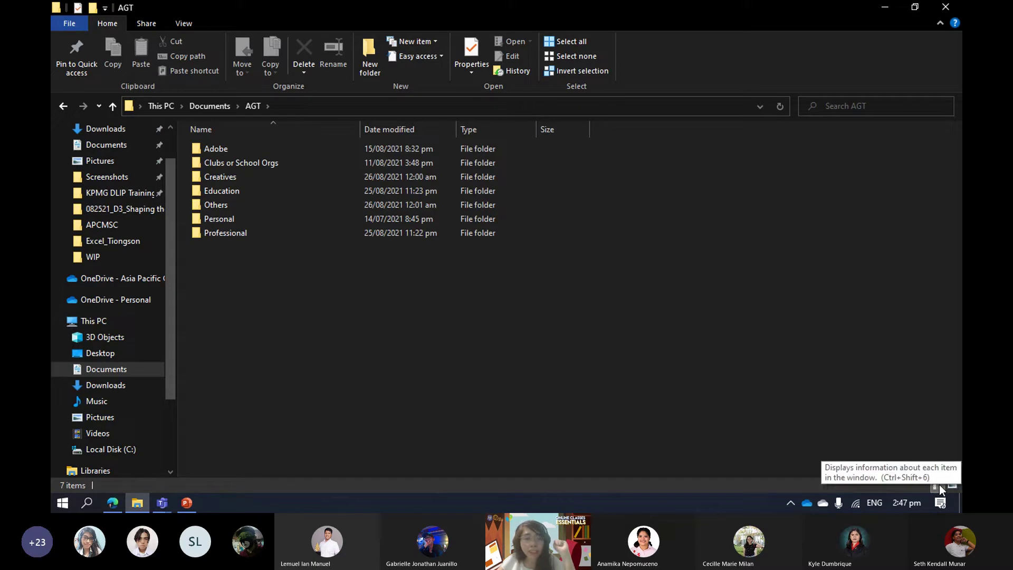
Browse through Education, College Files and 1st Year into the 1ST TERM folder, ending in Details view.
{"action": "left_click", "coordinate": [952, 484]}
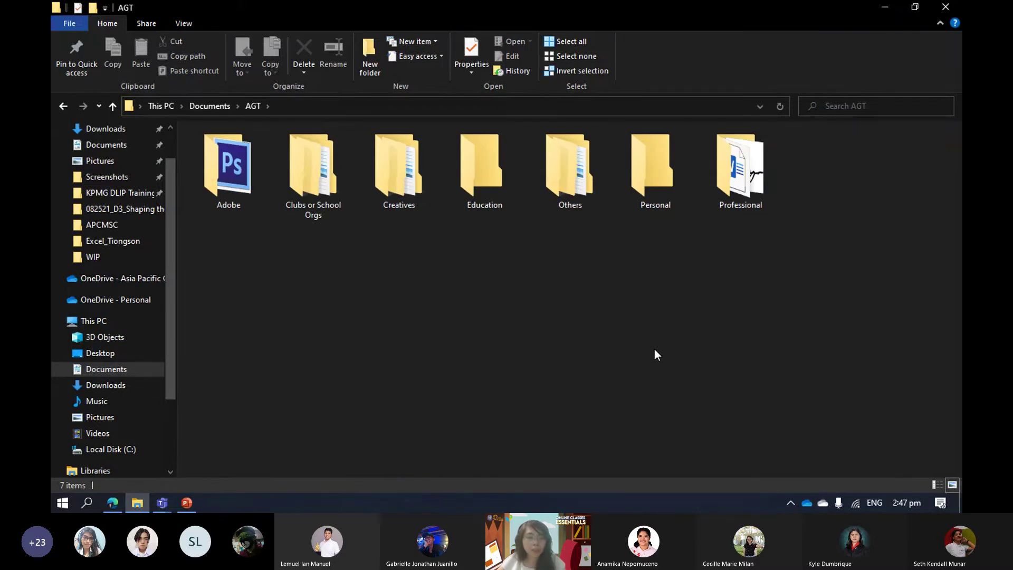
{"action": "left_click", "coordinate": [935, 484]}
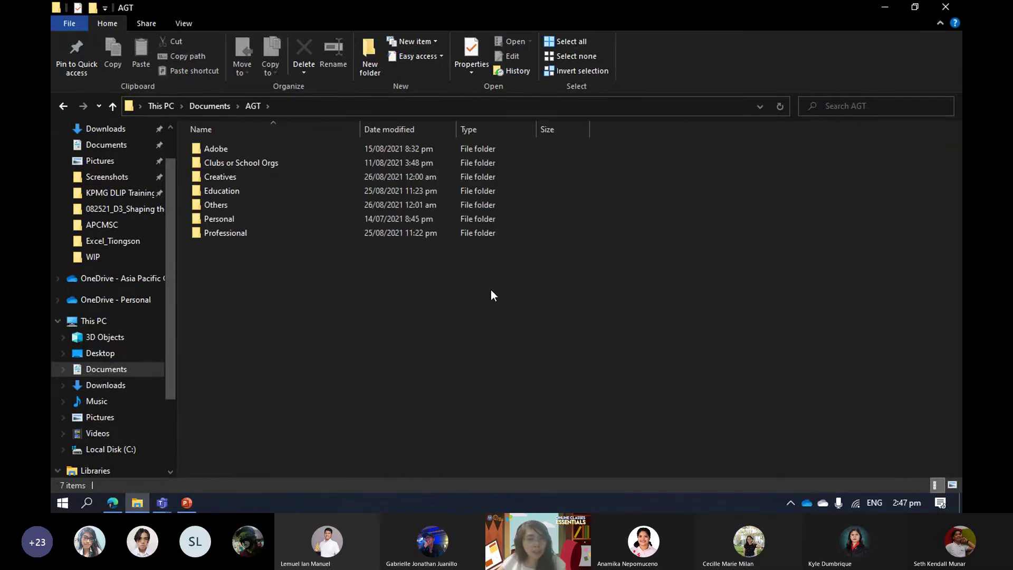
{"action": "double_click", "coordinate": [261, 193]}
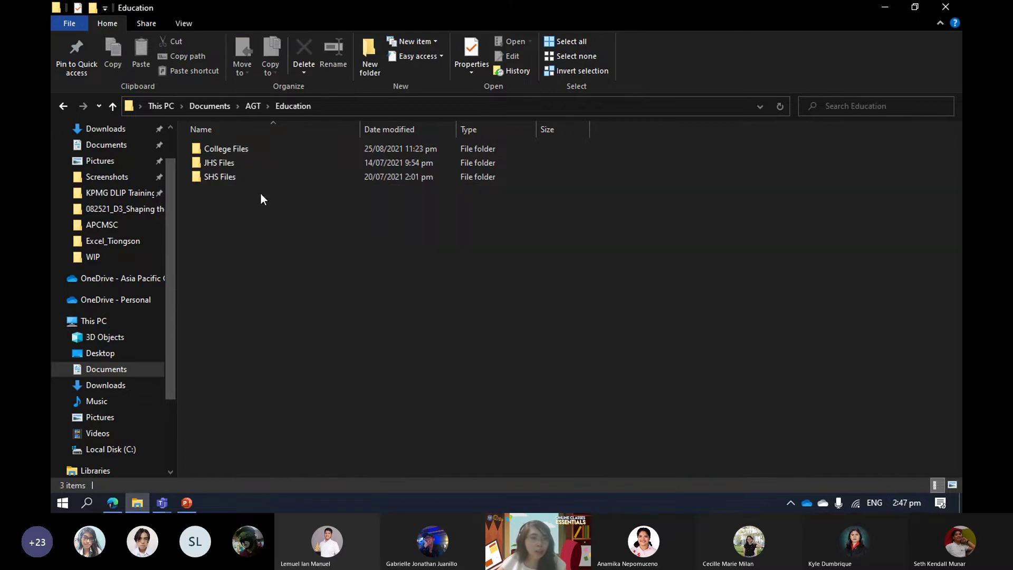
{"action": "double_click", "coordinate": [265, 149]}
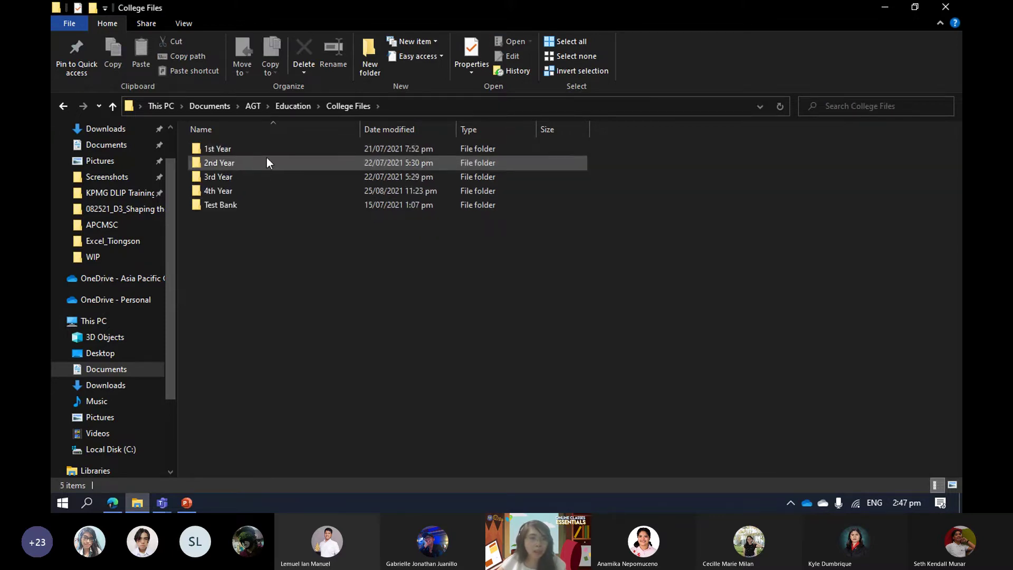
{"action": "double_click", "coordinate": [271, 151]}
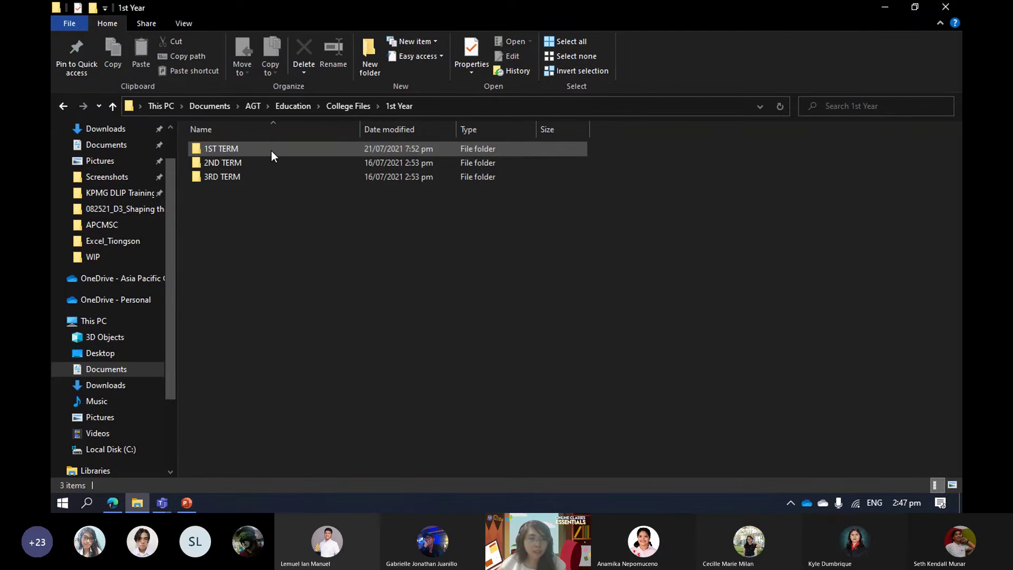
{"action": "double_click", "coordinate": [271, 151]}
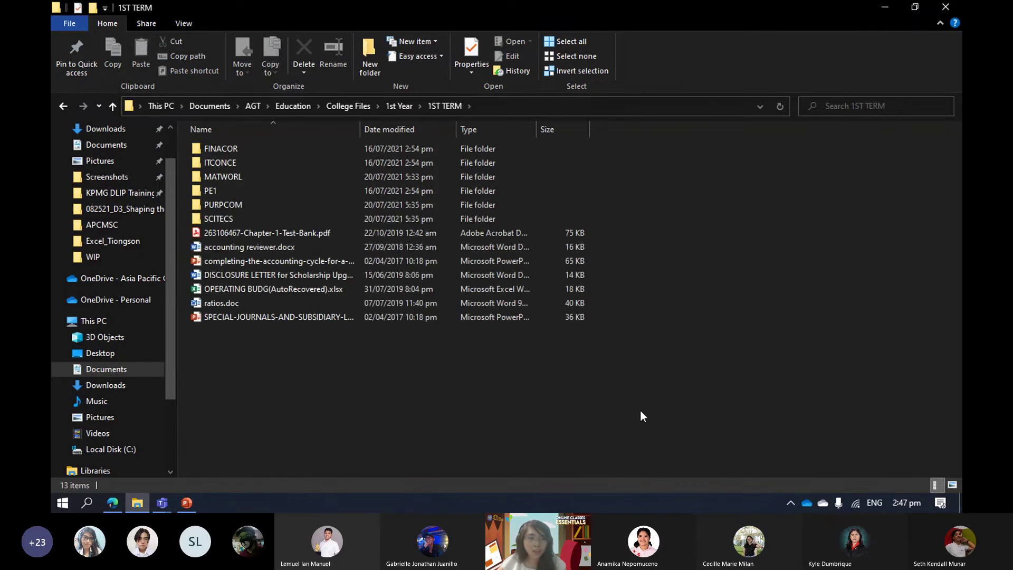
{"action": "left_click", "coordinate": [955, 484]}
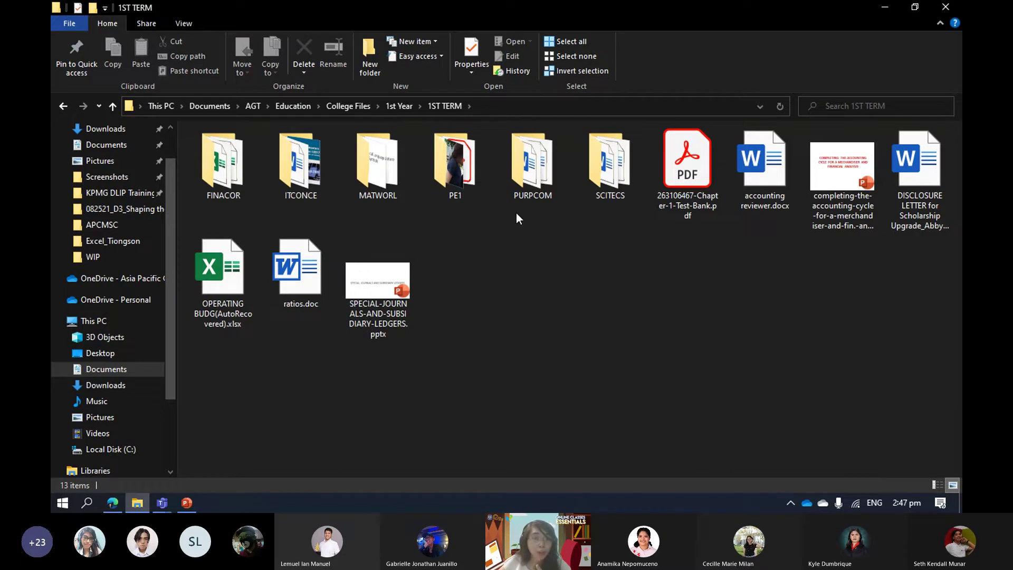
{"action": "left_click", "coordinate": [936, 485]}
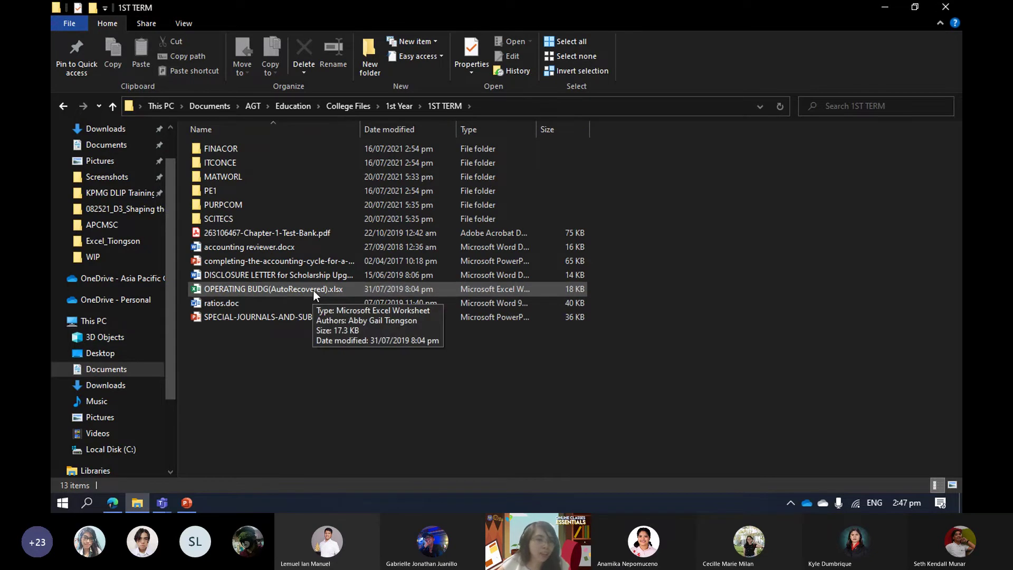
Open FINACOR, then go back to AGT and down through Education, College Files and 4th Year into Internship Files.
{"action": "double_click", "coordinate": [304, 151]}
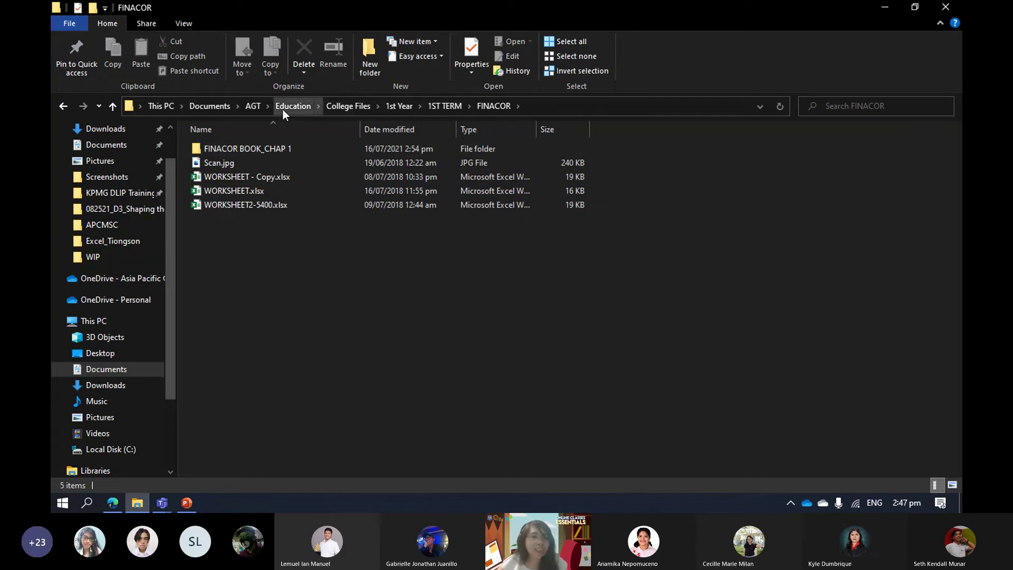
{"action": "left_click", "coordinate": [247, 107]}
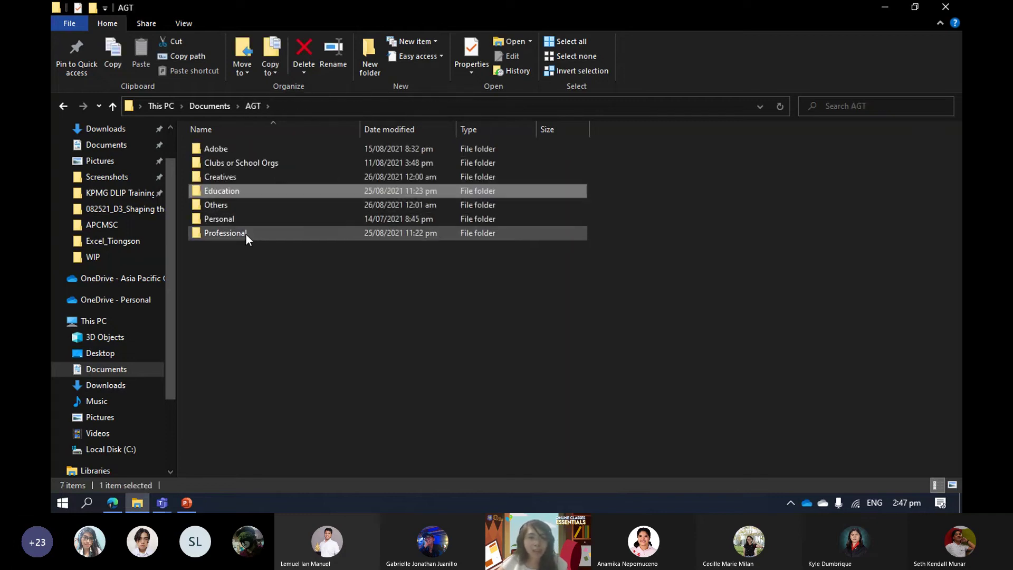
{"action": "left_click", "coordinate": [245, 233]}
{"action": "double_click", "coordinate": [241, 194]}
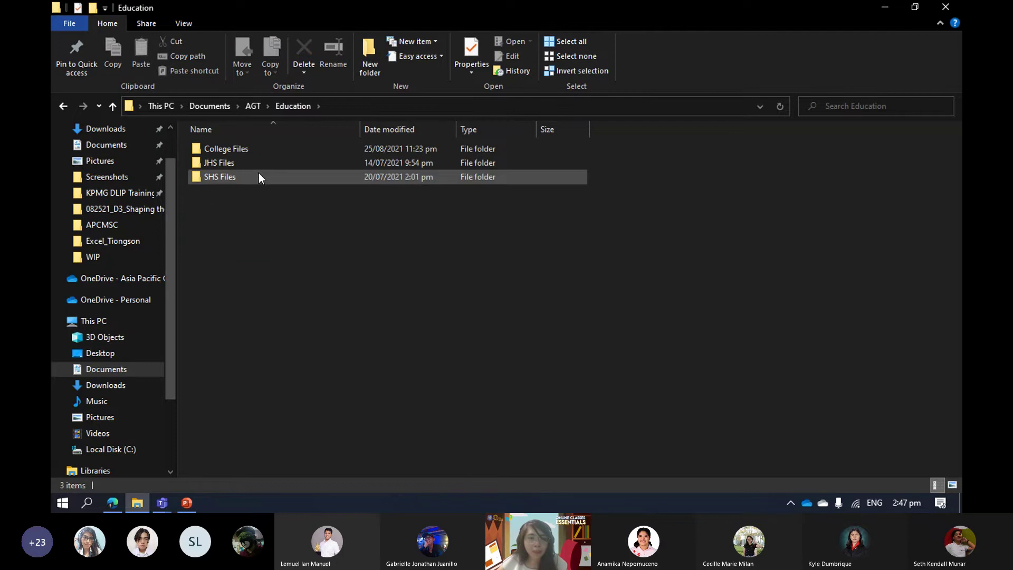
{"action": "left_click", "coordinate": [266, 148]}
{"action": "double_click", "coordinate": [266, 147]}
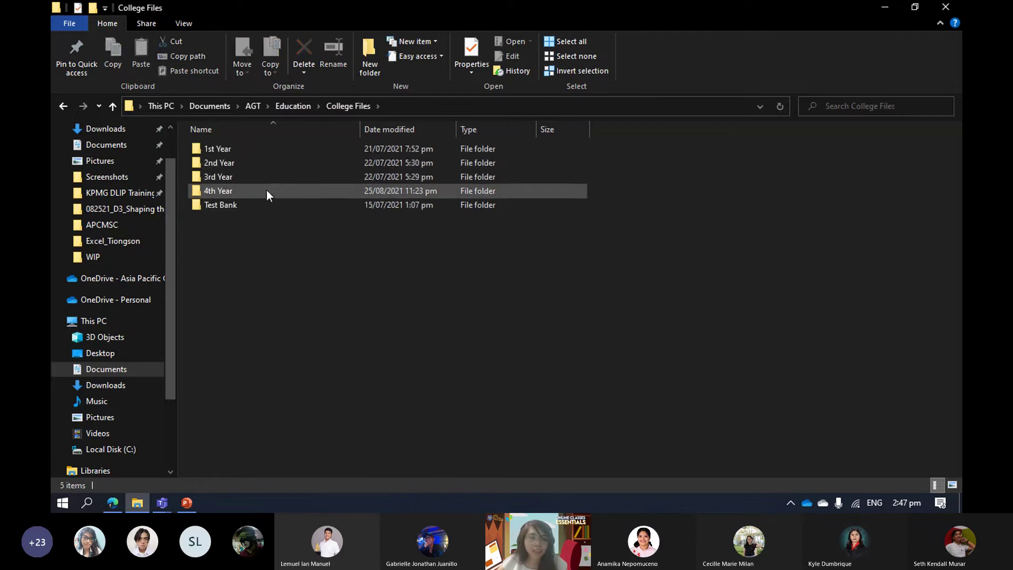
{"action": "double_click", "coordinate": [264, 193]}
{"action": "double_click", "coordinate": [283, 151]}
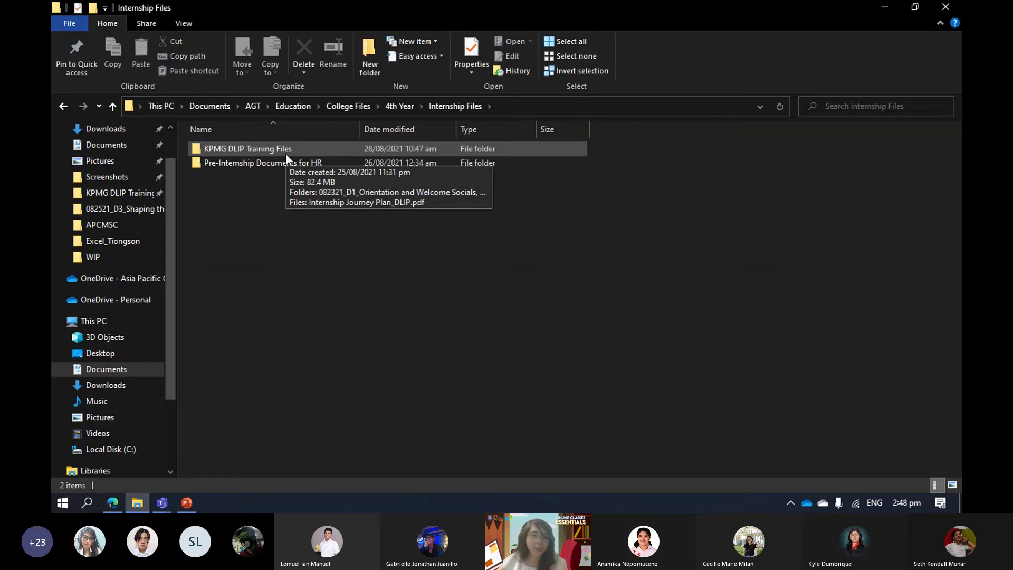
Look through KPMG DLIP Training Files' third- and fourth-day folders, selecting the Clock Chart Before and After Pandemic workbook.
{"action": "left_click", "coordinate": [286, 154]}
{"action": "double_click", "coordinate": [286, 154]}
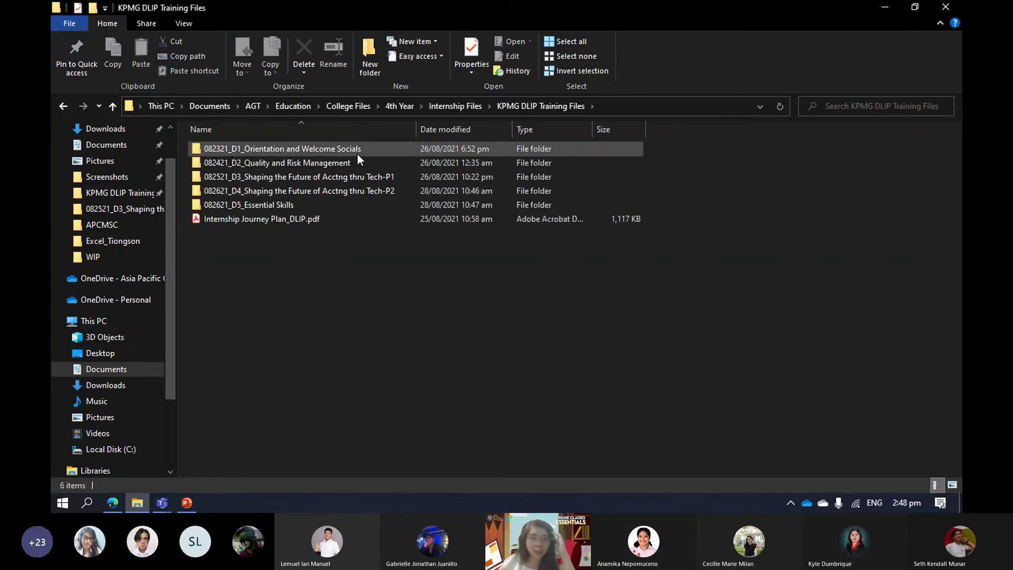
{"action": "double_click", "coordinate": [348, 178]}
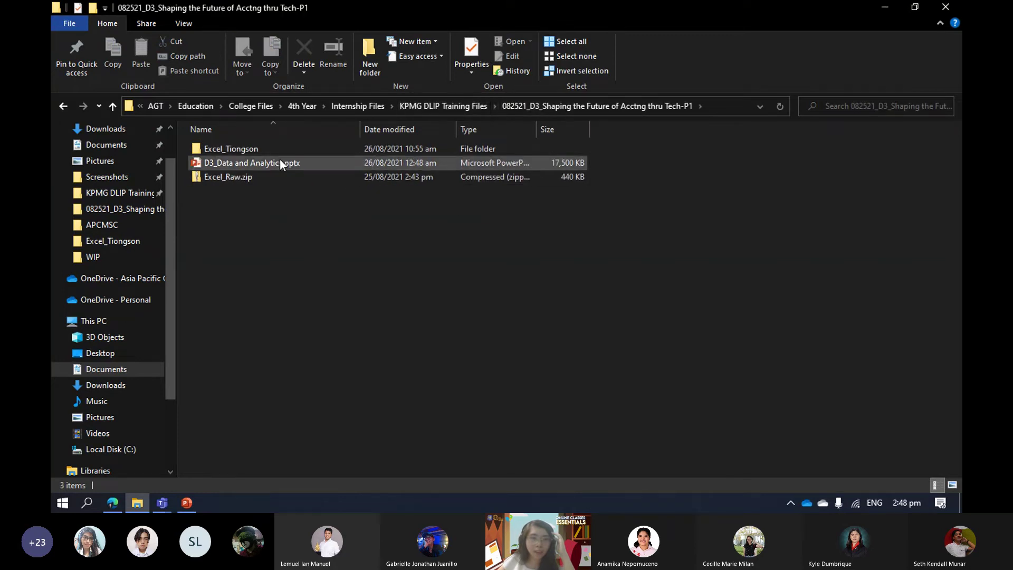
{"action": "left_click", "coordinate": [445, 106]}
{"action": "double_click", "coordinate": [319, 190]}
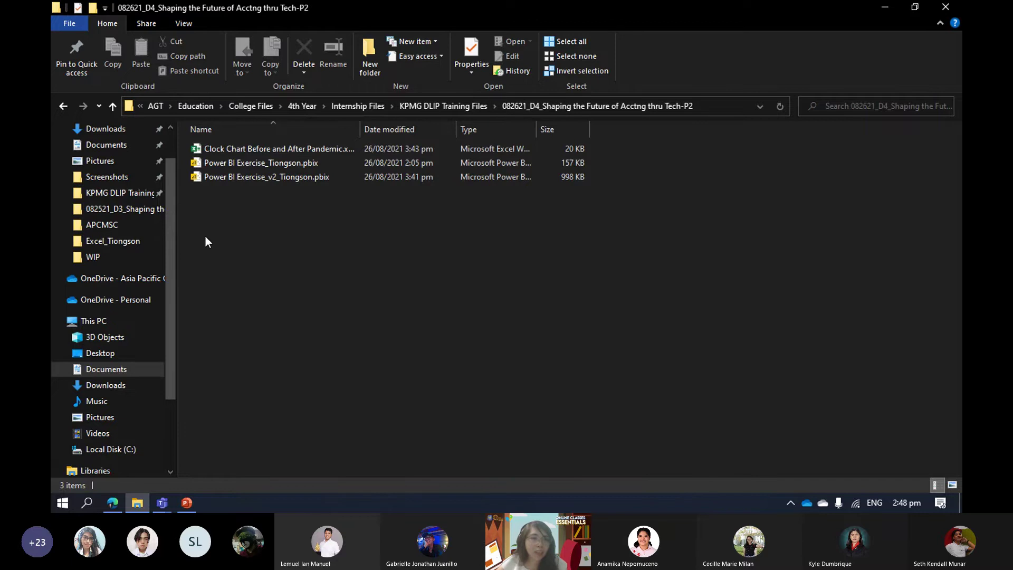
{"action": "left_click", "coordinate": [249, 151]}
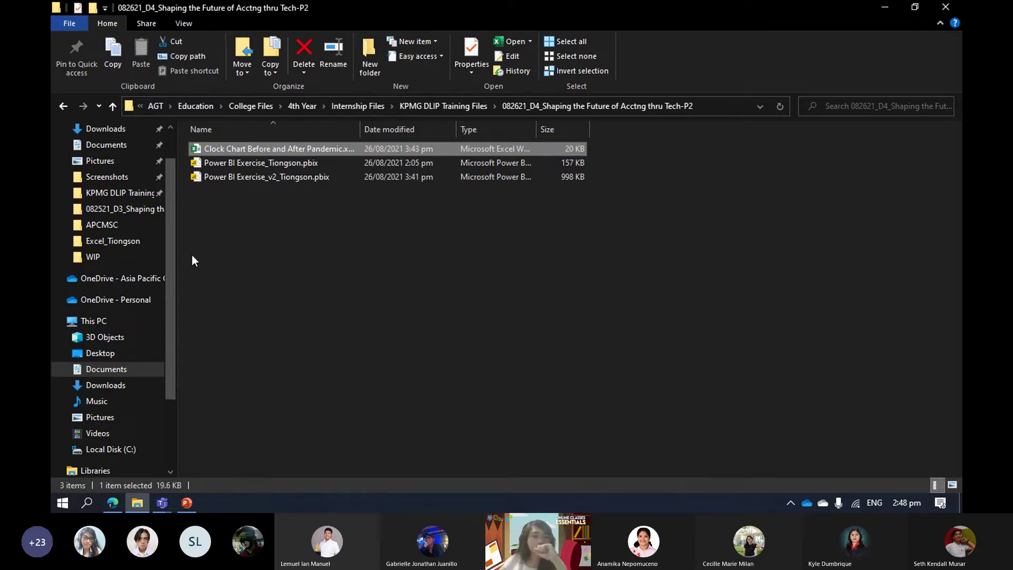
{"action": "scroll", "coordinate": [192, 254], "scroll_direction": "up", "scroll_amount": 1}
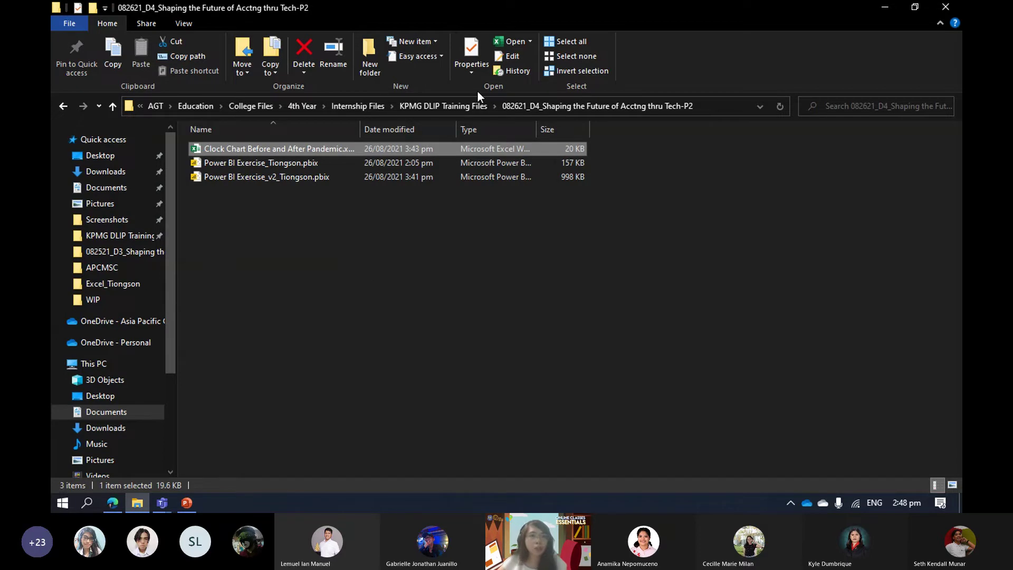
Return up to Internship Files and open, then dismiss, the KPMG DLIP Training Files folder's menu.
{"action": "left_click", "coordinate": [446, 105]}
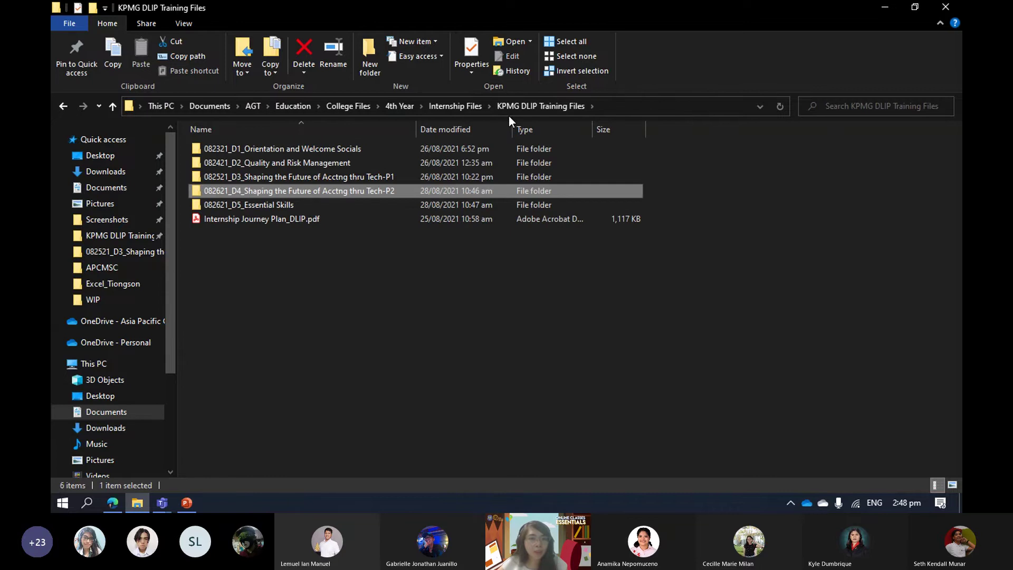
{"action": "left_click", "coordinate": [460, 107]}
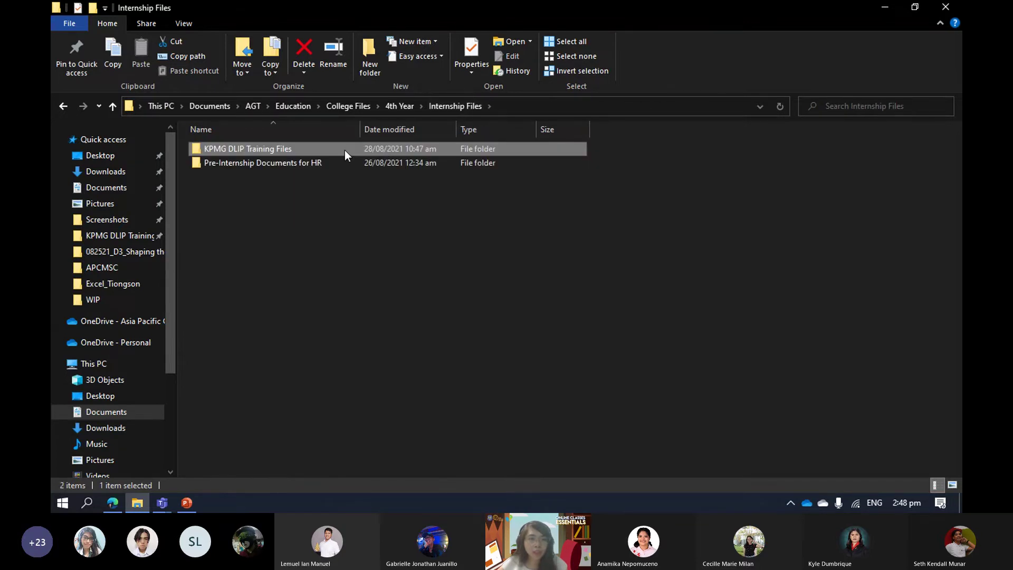
{"action": "right_click", "coordinate": [344, 153]}
{"action": "key", "text": "Escape"}
Show the desktop, move the KPMG DLIP Training Files shortcut to the right and open it.
{"action": "key", "text": "super+d"}
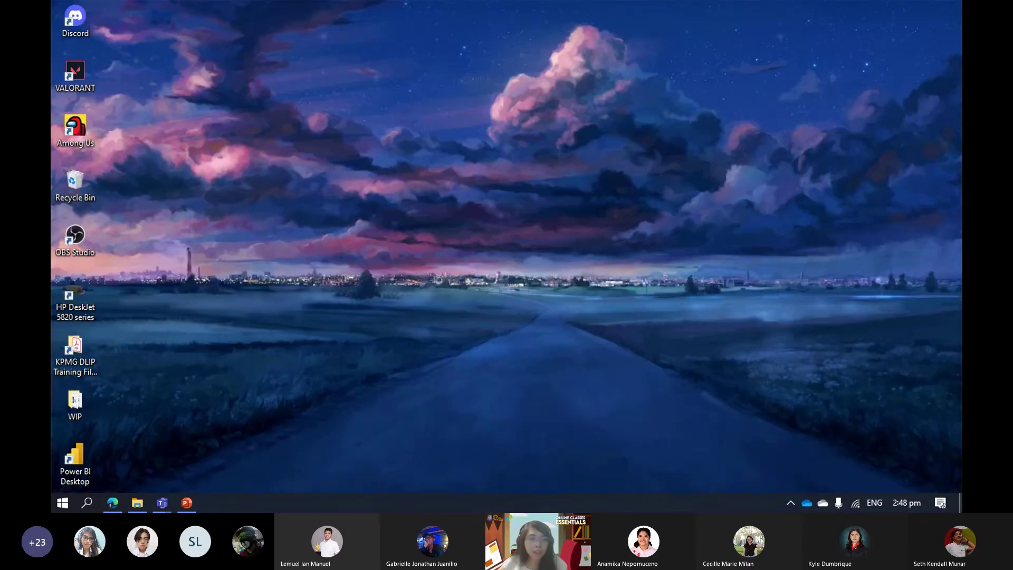
{"action": "left_click_drag", "start_coordinate": [75, 360], "coordinate": [727, 194]}
{"action": "left_click_drag", "start_coordinate": [636, 158], "coordinate": [735, 269]}
{"action": "double_click", "coordinate": [707, 198]}
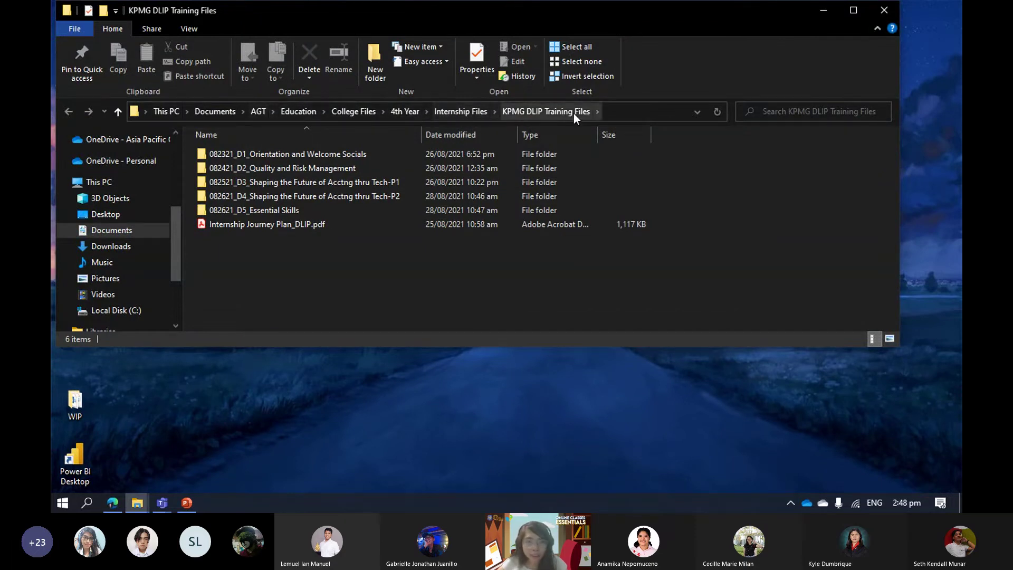
Minimize the training folder window, delete the desktop shortcut and switch back to Explorer.
{"action": "left_click", "coordinate": [835, 15]}
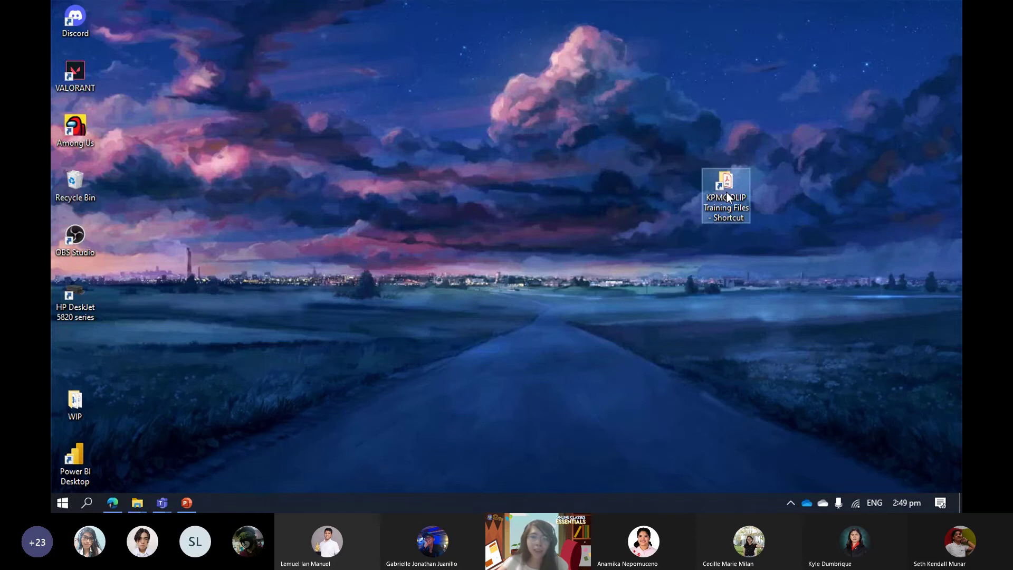
{"action": "key", "text": "Delete"}
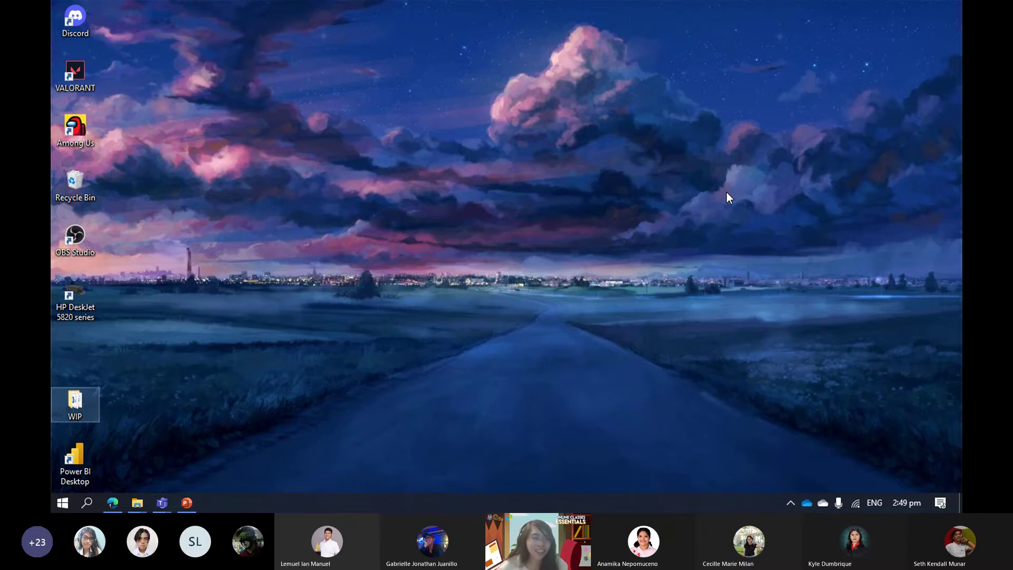
{"action": "key", "text": "alt+Tab"}
Send KPMG DLIP Training Files to the desktop as a shortcut and snap Explorer to the right half.
{"action": "left_click", "coordinate": [465, 111]}
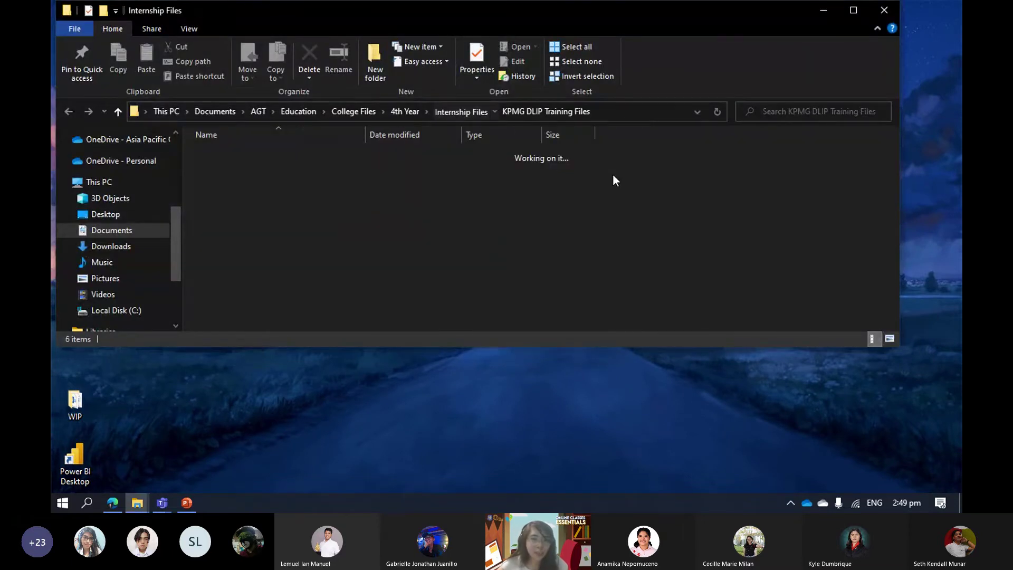
{"action": "right_click", "coordinate": [297, 154]}
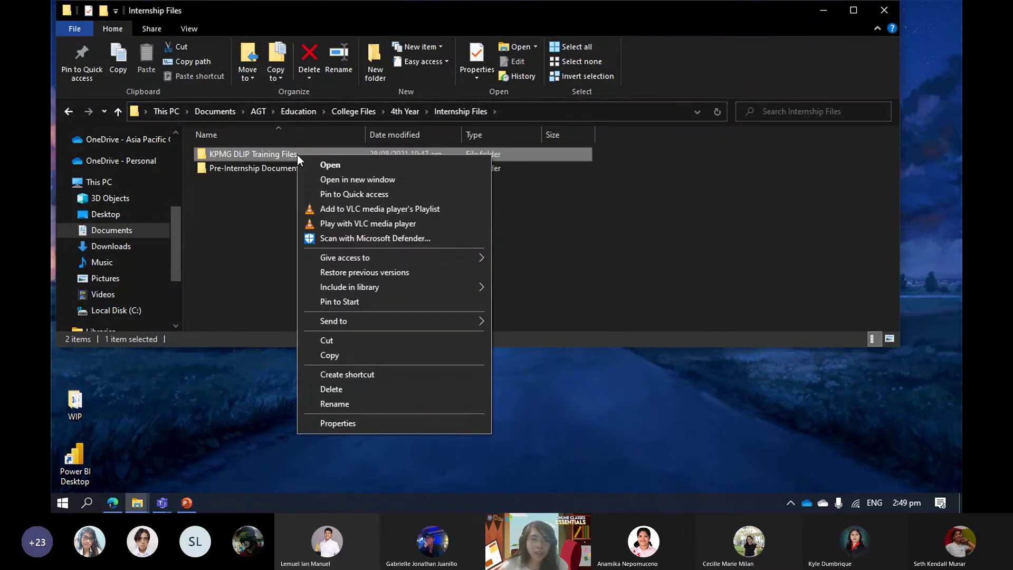
{"action": "left_click", "coordinate": [253, 201]}
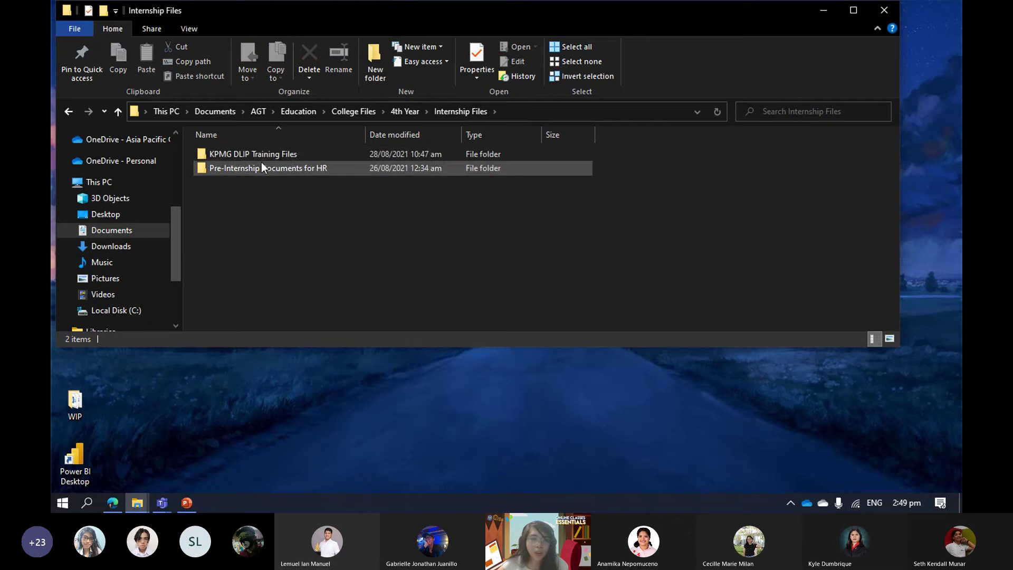
{"action": "mouse_move", "coordinate": [267, 157]}
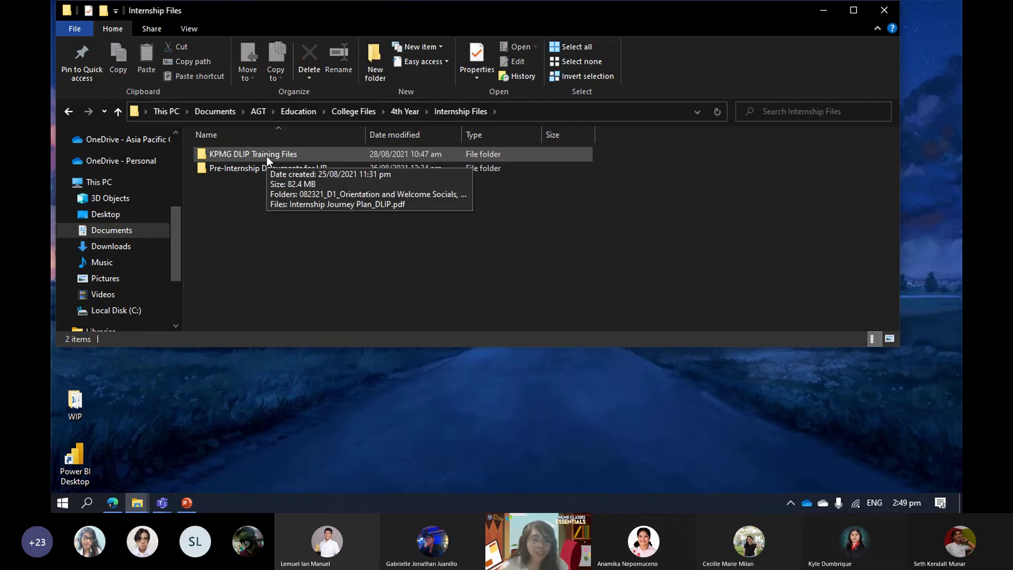
{"action": "right_click", "coordinate": [267, 156]}
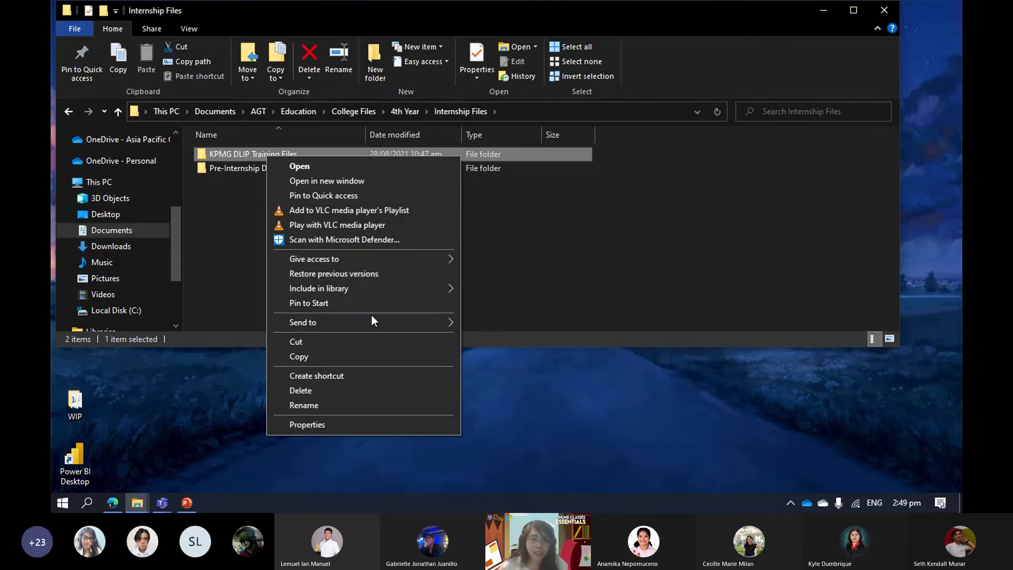
{"action": "mouse_move", "coordinate": [371, 315]}
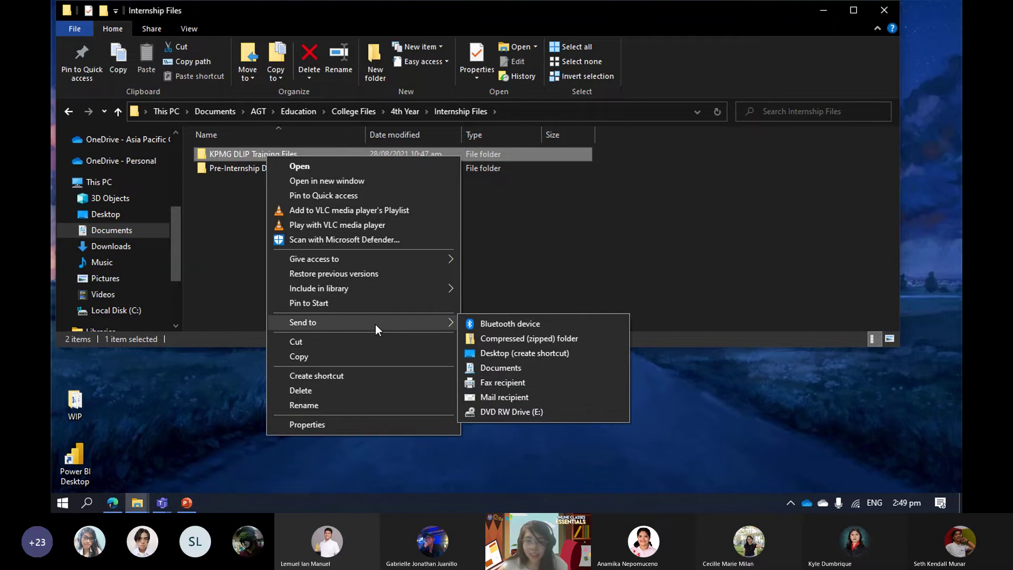
{"action": "left_click", "coordinate": [531, 358]}
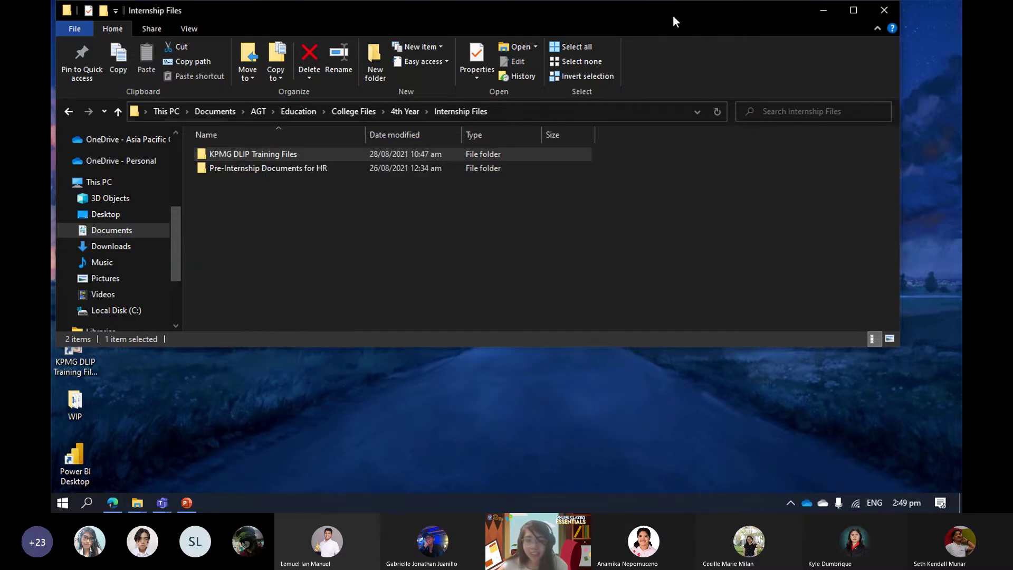
{"action": "key", "text": "super+Right"}
{"action": "key", "text": "Escape"}
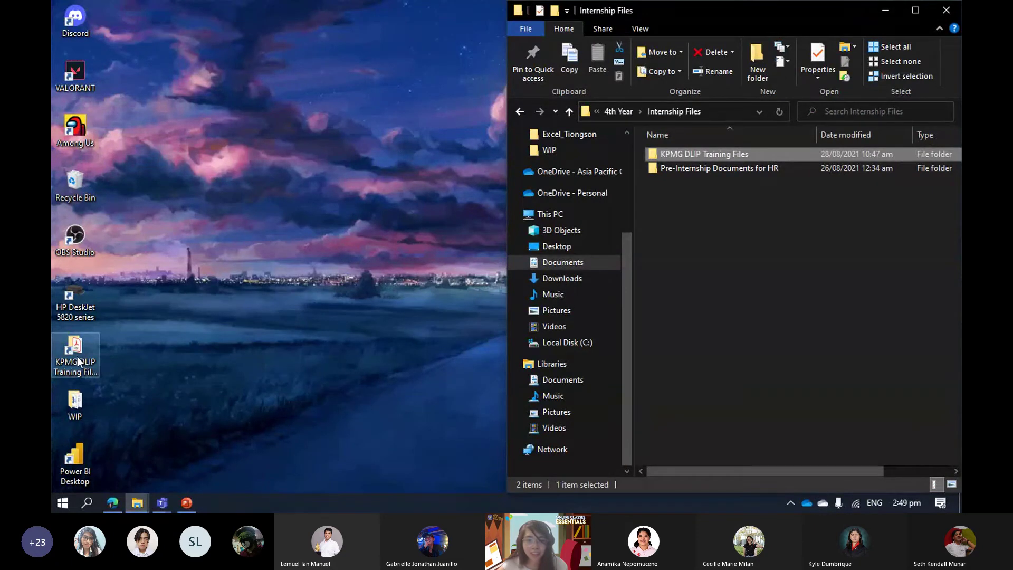
Maximize Explorer and unpin the KPMG DLIP Training Files entry from Quick access.
{"action": "left_click", "coordinate": [913, 16]}
{"action": "right_click", "coordinate": [343, 148]}
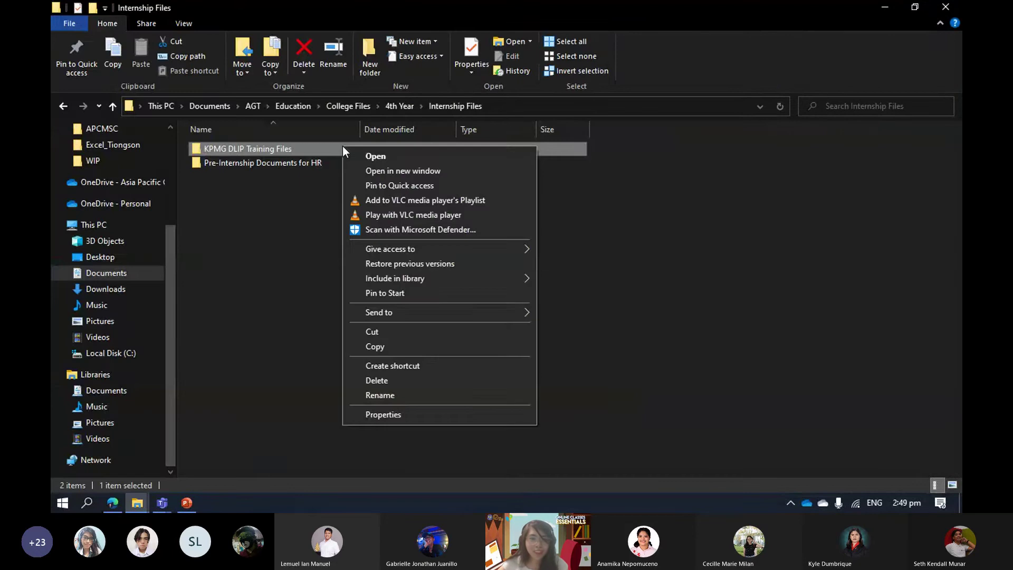
{"action": "left_click", "coordinate": [287, 228]}
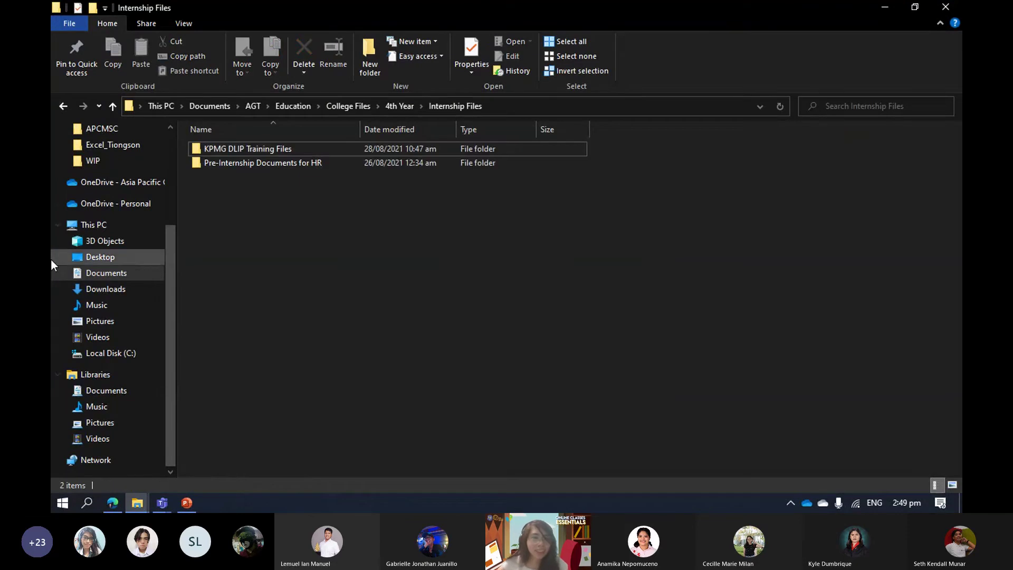
{"action": "scroll", "coordinate": [51, 260], "scroll_direction": "up", "scroll_amount": 3}
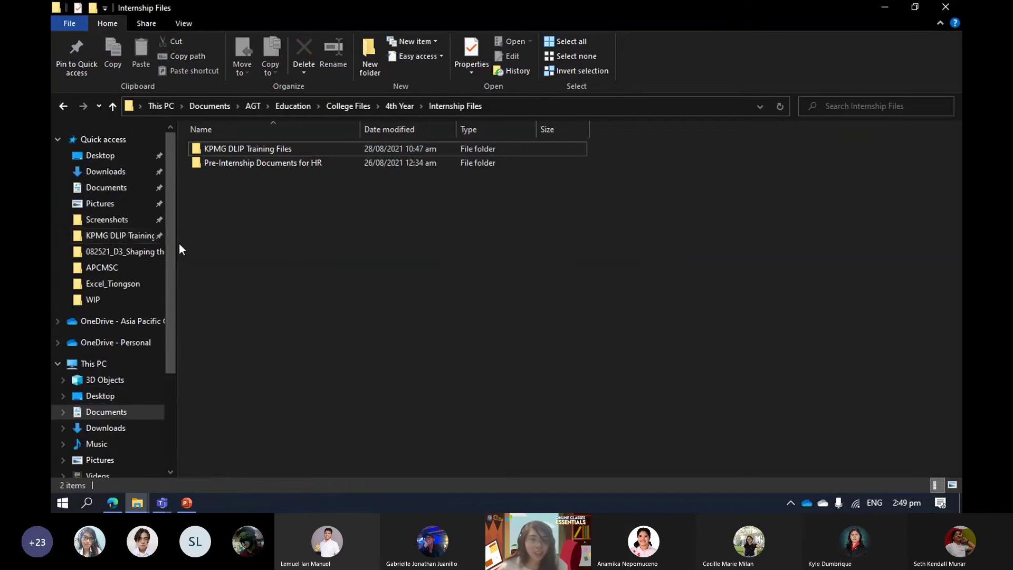
{"action": "right_click", "coordinate": [138, 239]}
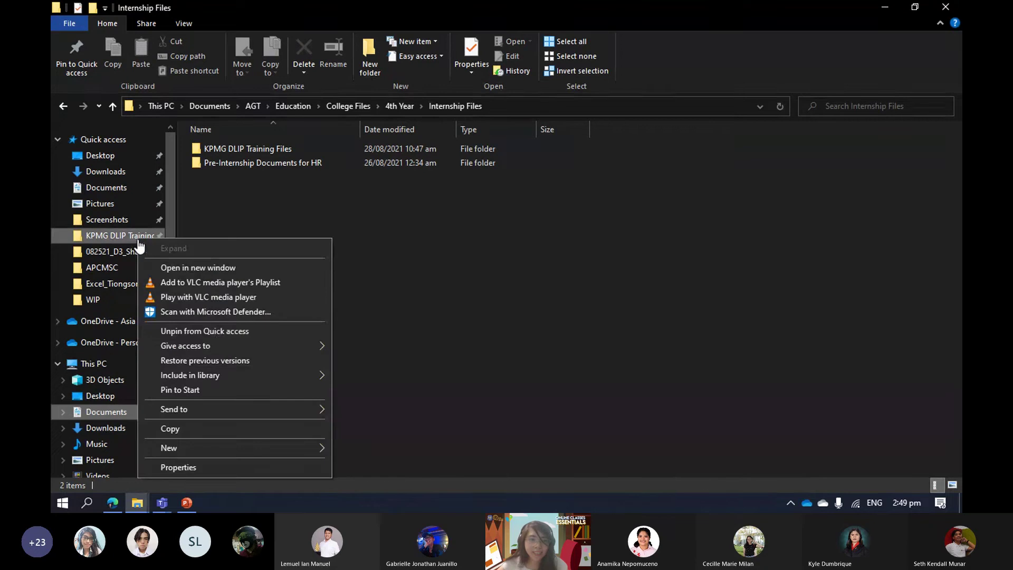
{"action": "left_click", "coordinate": [218, 331]}
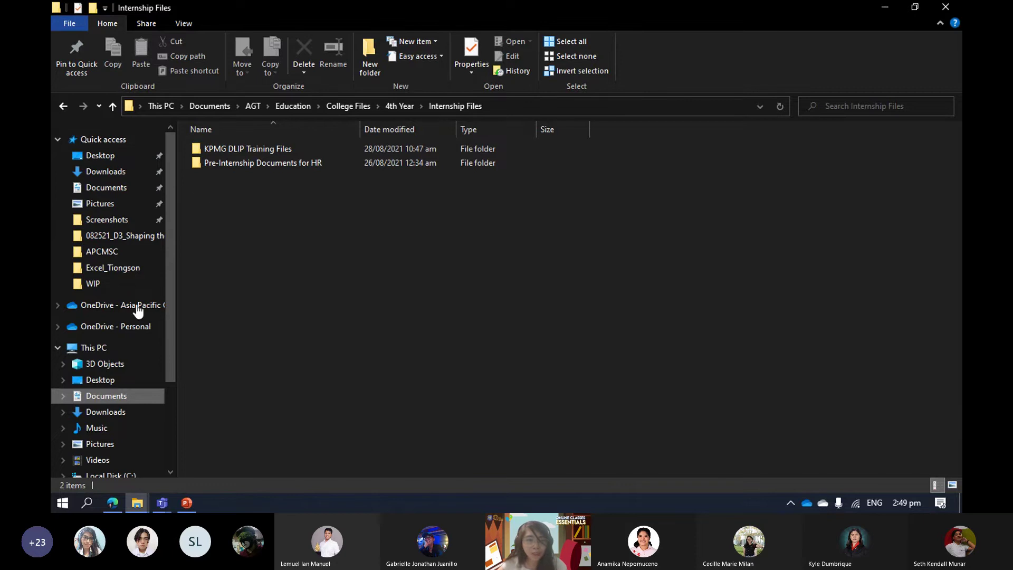
Pin KPMG DLIP Training Files back to Quick access and open it from there.
{"action": "right_click", "coordinate": [264, 142]}
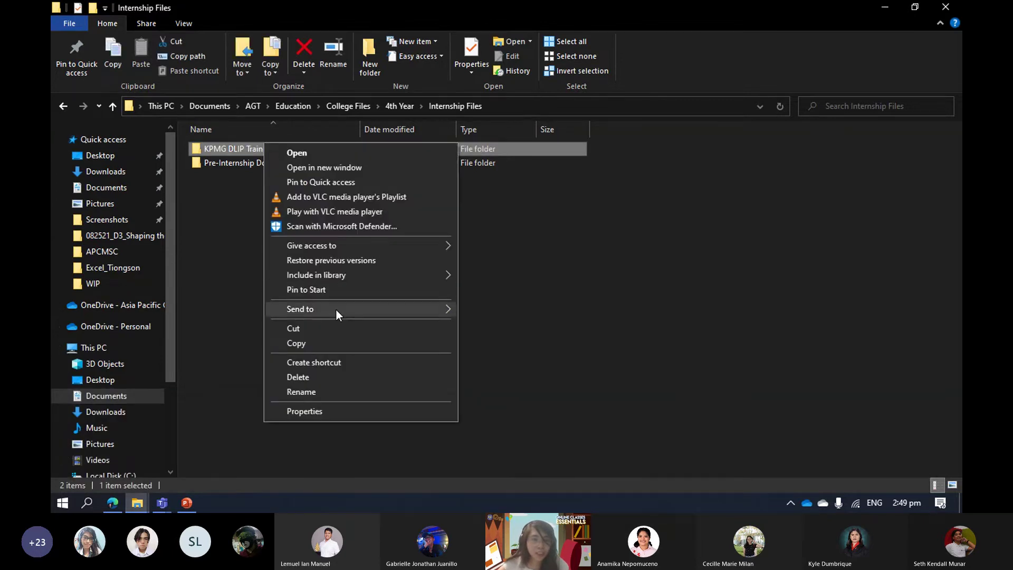
{"action": "left_click", "coordinate": [372, 182]}
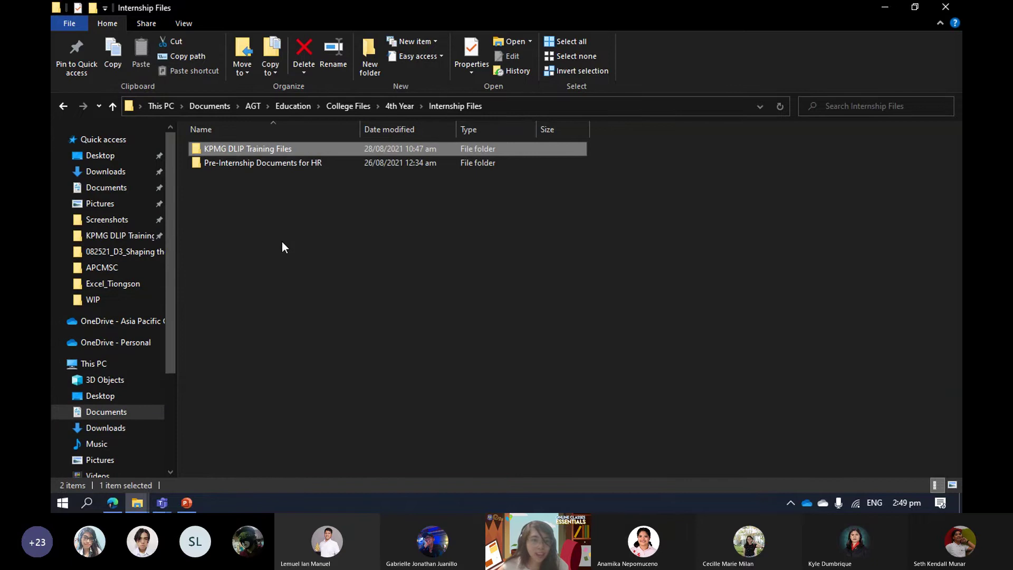
{"action": "left_click", "coordinate": [90, 237]}
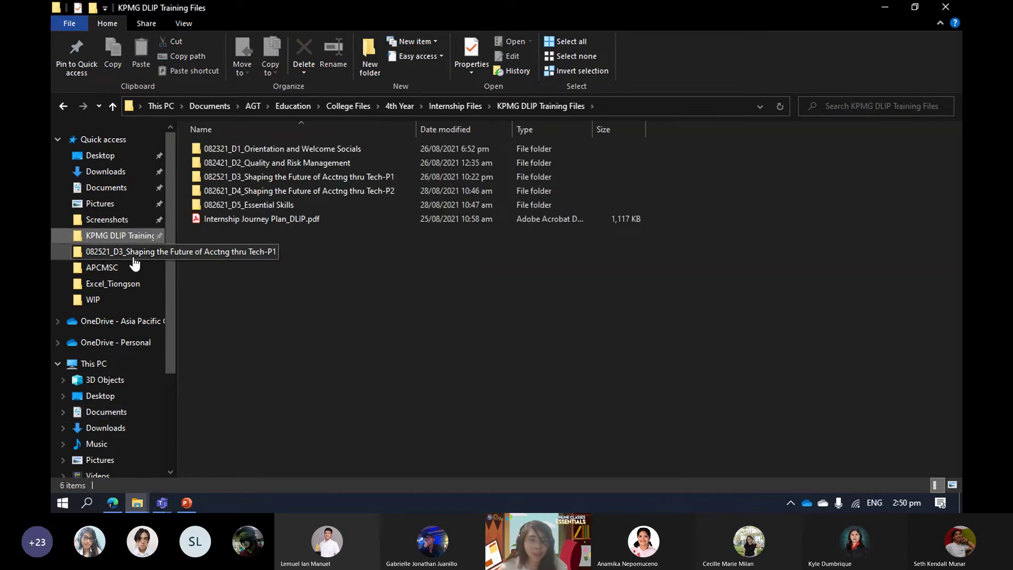
{"action": "left_click_drag", "start_coordinate": [179, 208], "coordinate": [339, 206]}
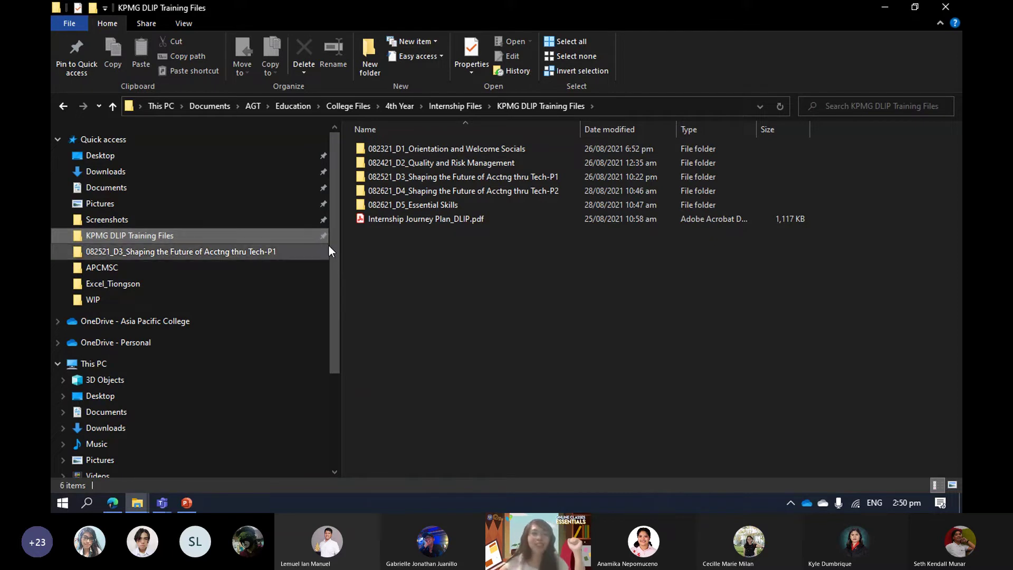
{"action": "left_click_drag", "start_coordinate": [342, 253], "coordinate": [198, 263]}
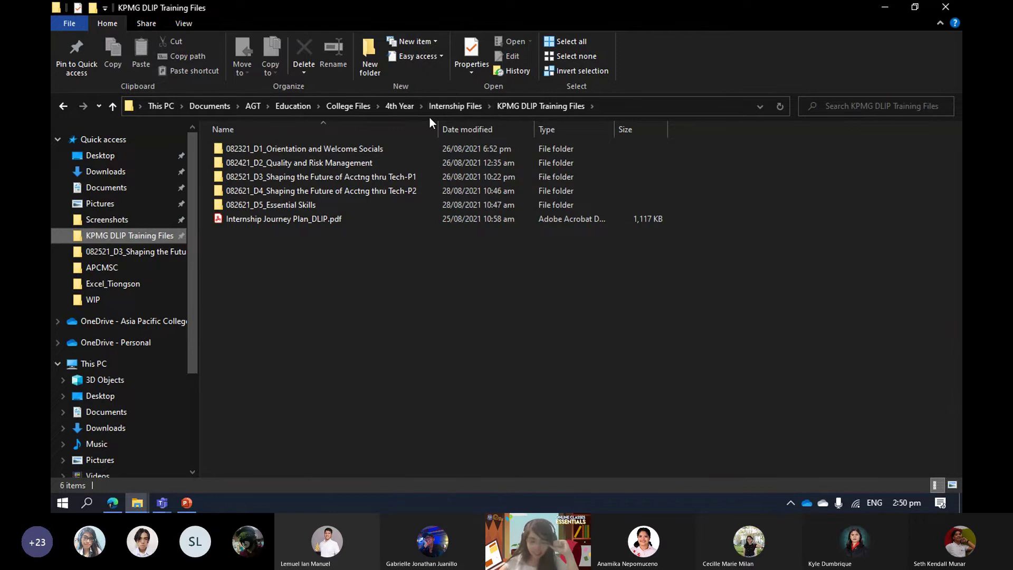
Rename Internship Journey Plan_DLIP.pdf to start with a leading 1.
{"action": "left_click", "coordinate": [321, 219]}
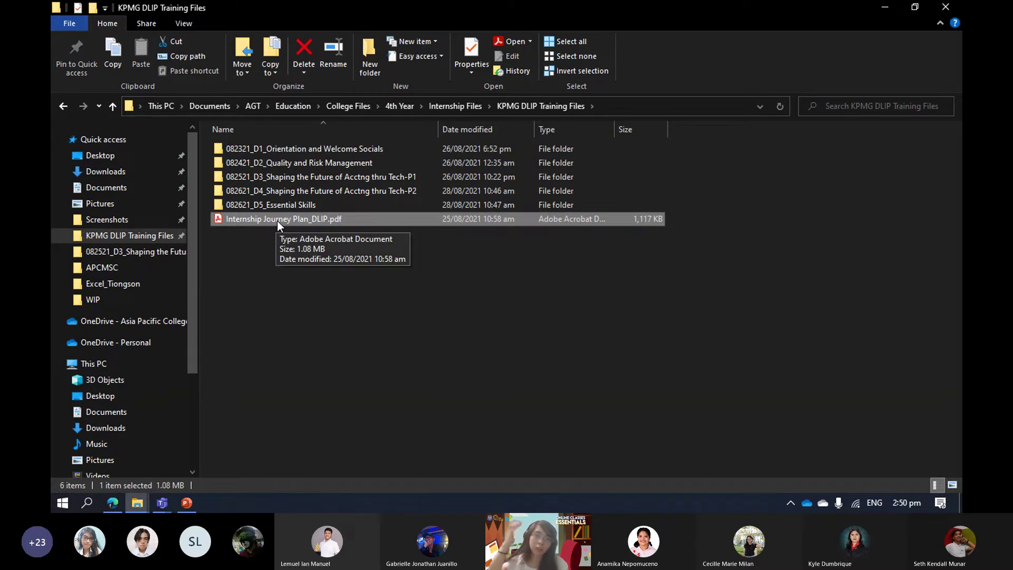
{"action": "key", "text": "F2"}
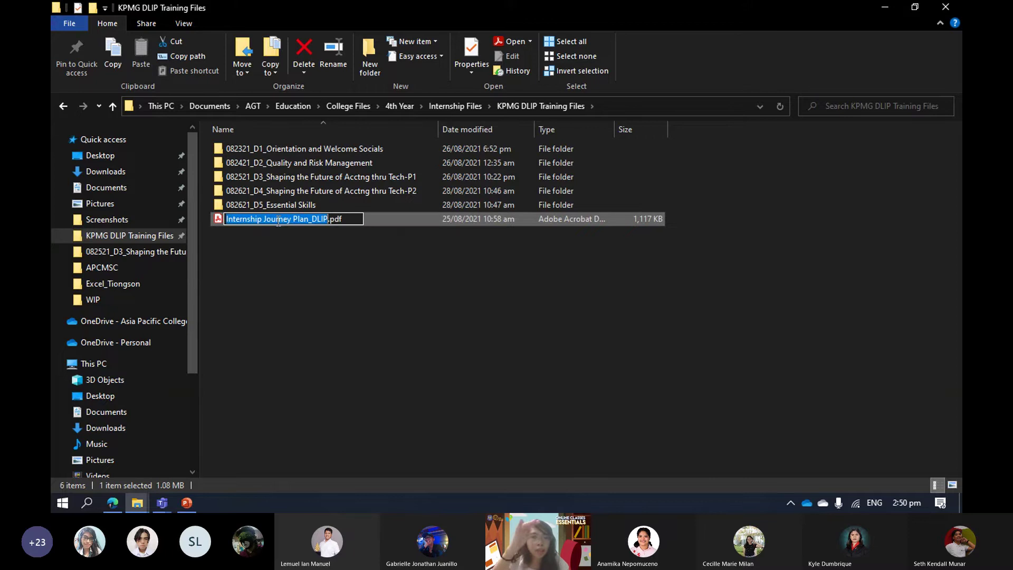
{"action": "key", "text": "Home"}
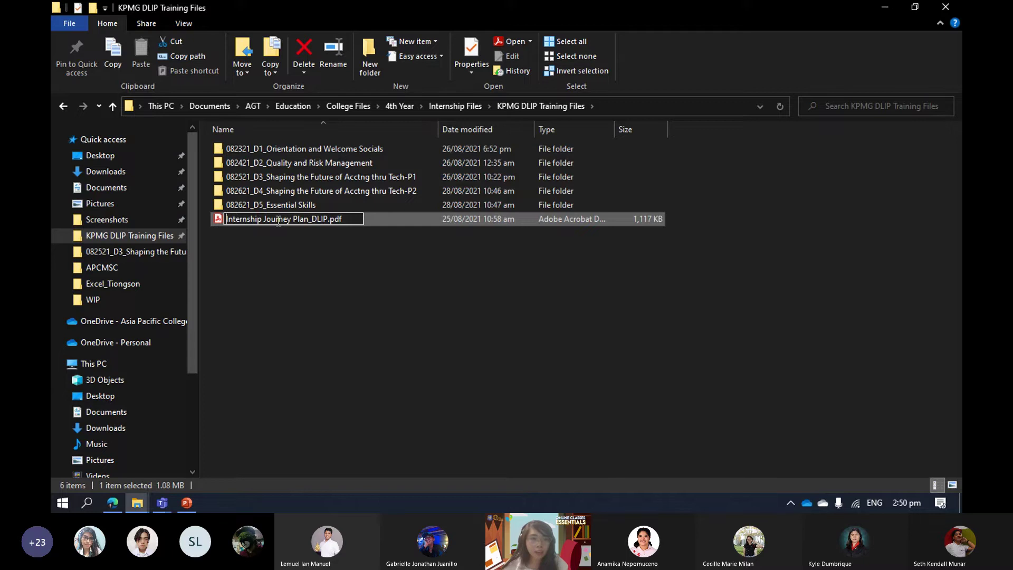
{"action": "type", "text": "1"}
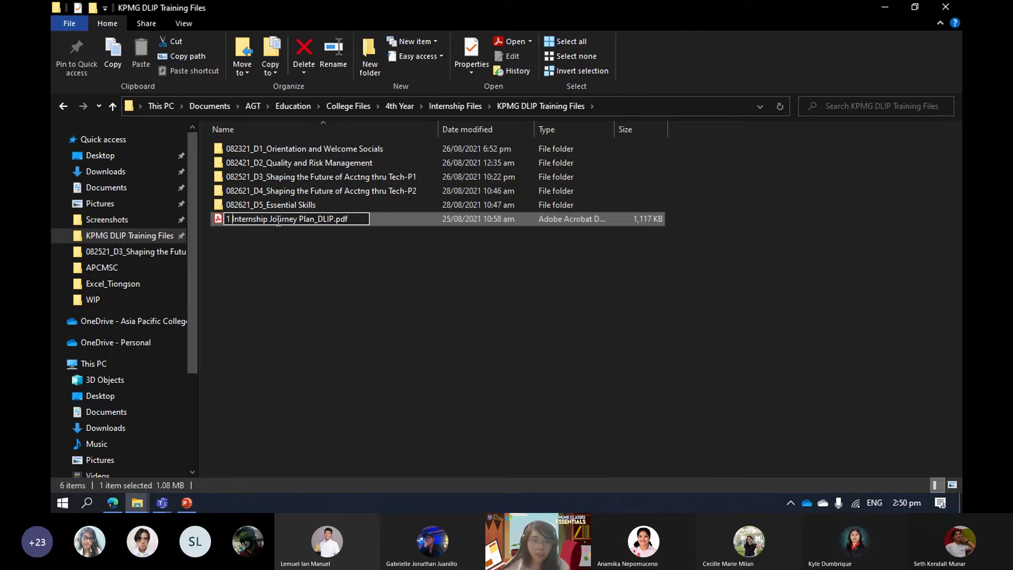
{"action": "key", "text": "Return"}
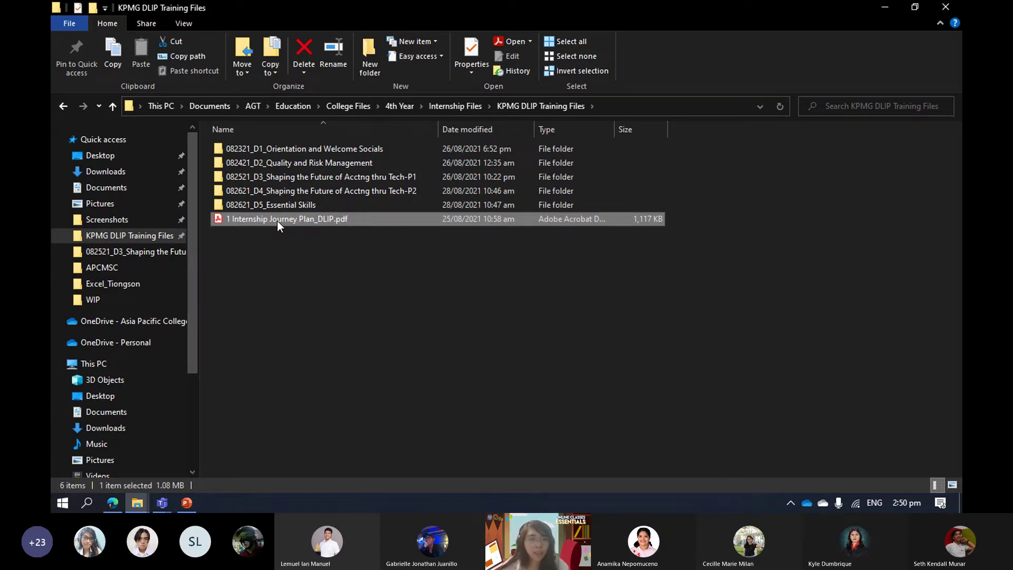
Replace the leading 1 with + to get +Internship Journey Plan_DLIP.pdf, then sort by type.
{"action": "key", "text": "F2"}
{"action": "key", "text": "Home"}
{"action": "key", "text": "Delete"}
{"action": "key", "text": "Delete"}
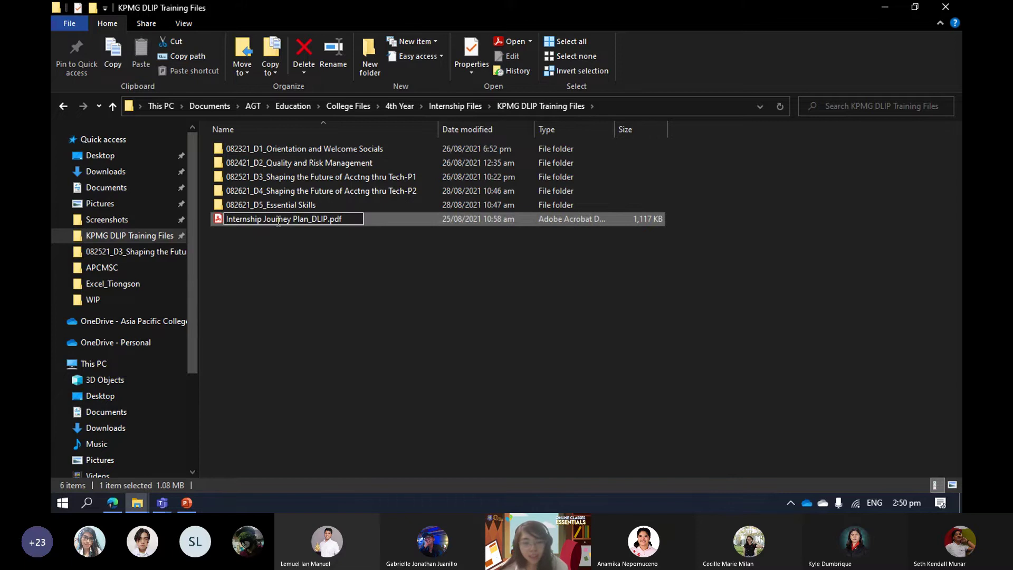
{"action": "type", "text": "+"}
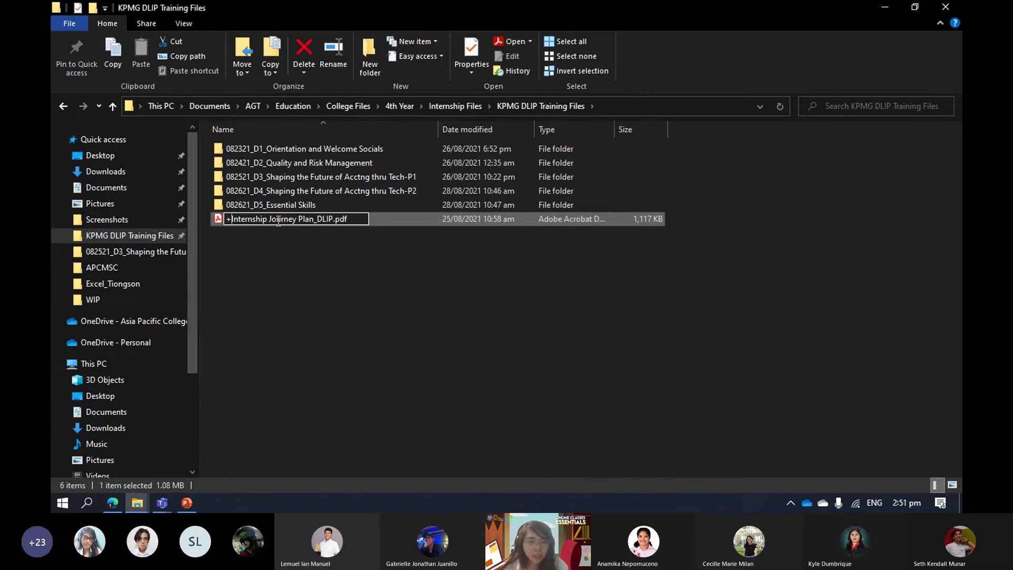
{"action": "key", "text": "Return"}
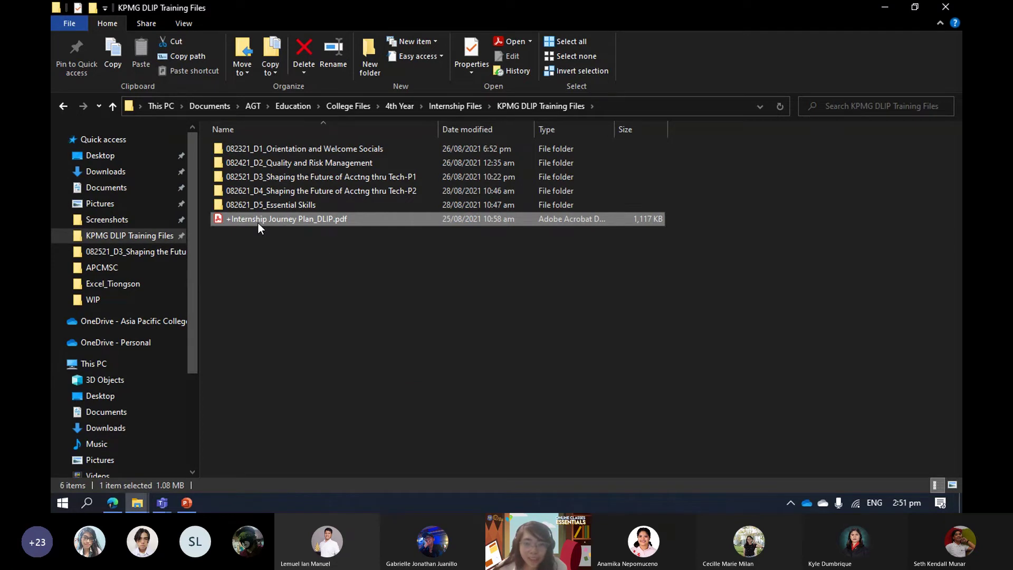
{"action": "left_click", "coordinate": [545, 133]}
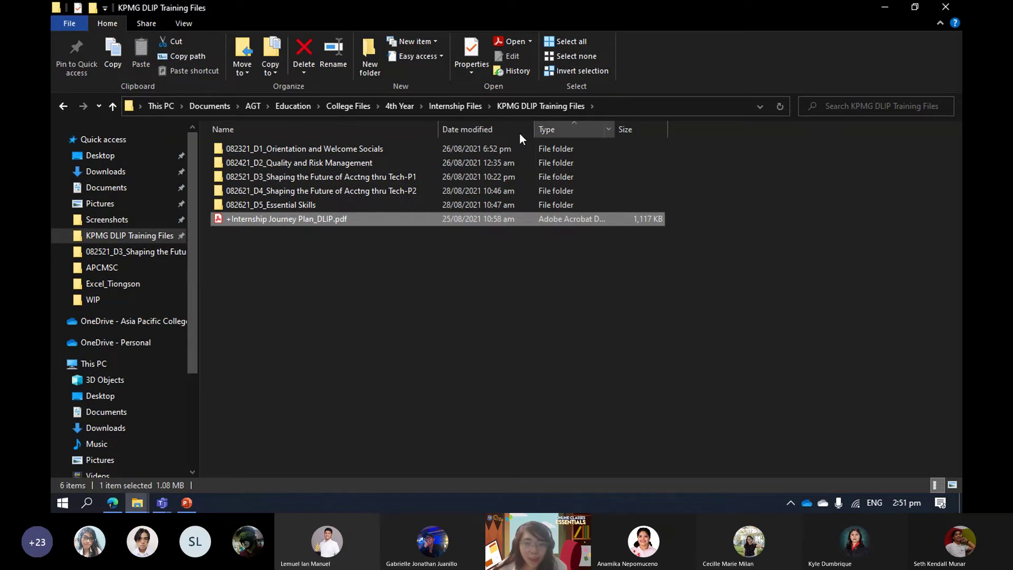
Sort the KPMG DLIP Training Files list by name and select the renamed PDF.
{"action": "right_click", "coordinate": [427, 302]}
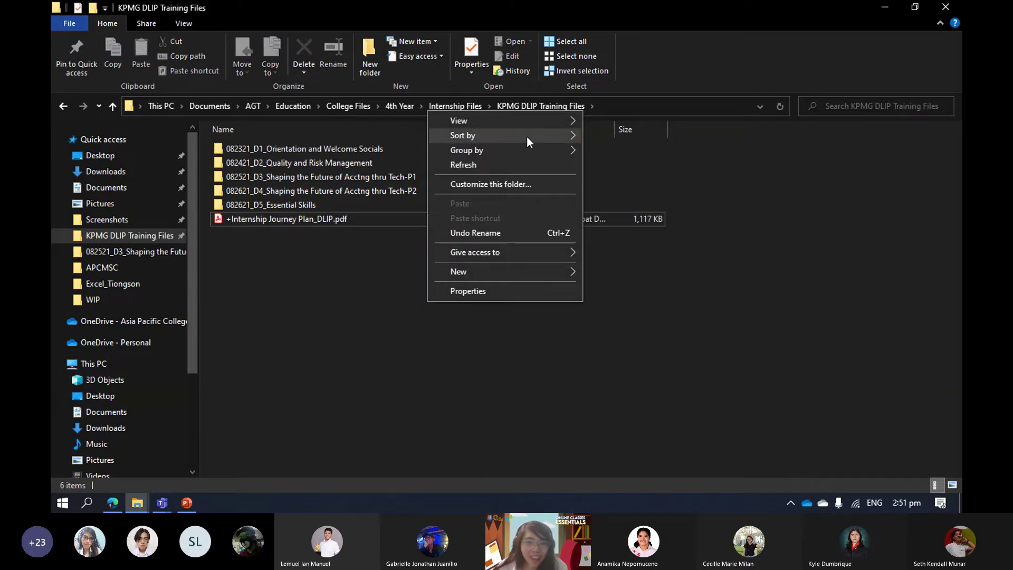
{"action": "mouse_move", "coordinate": [547, 139]}
{"action": "left_click", "coordinate": [612, 140]}
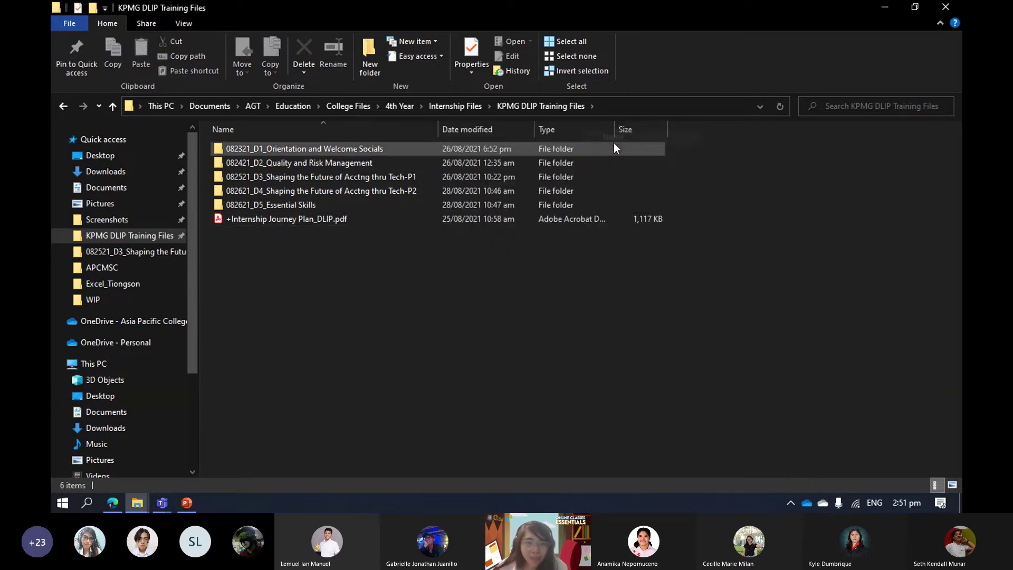
{"action": "right_click", "coordinate": [468, 248]}
{"action": "left_click", "coordinate": [397, 260]}
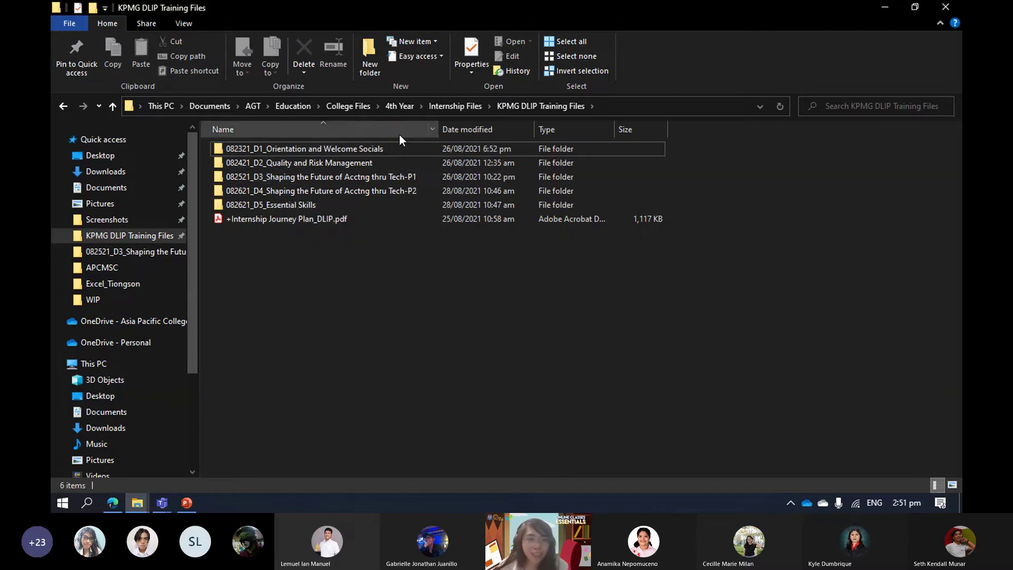
{"action": "left_click", "coordinate": [341, 220]}
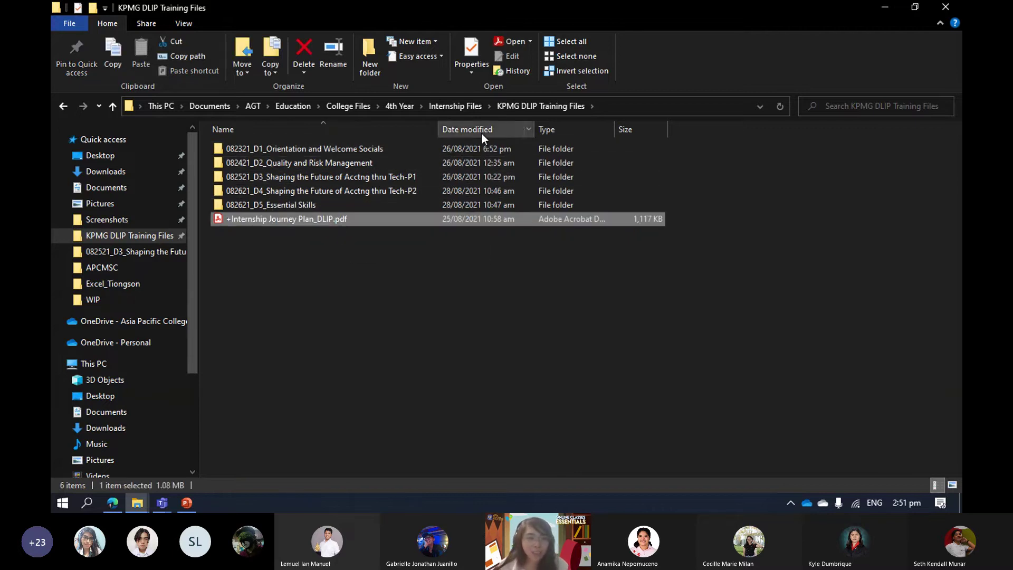
Go up through Internship Files and 4th Year to College Files, then open 3rd Year > 3RDYR_3rdTerm.
{"action": "left_click", "coordinate": [460, 106]}
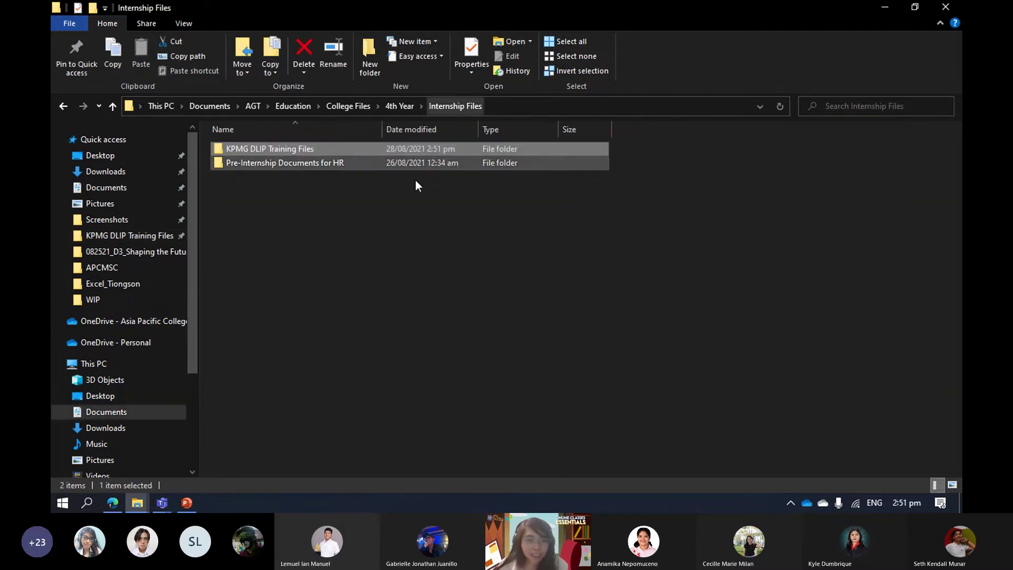
{"action": "left_click", "coordinate": [404, 104]}
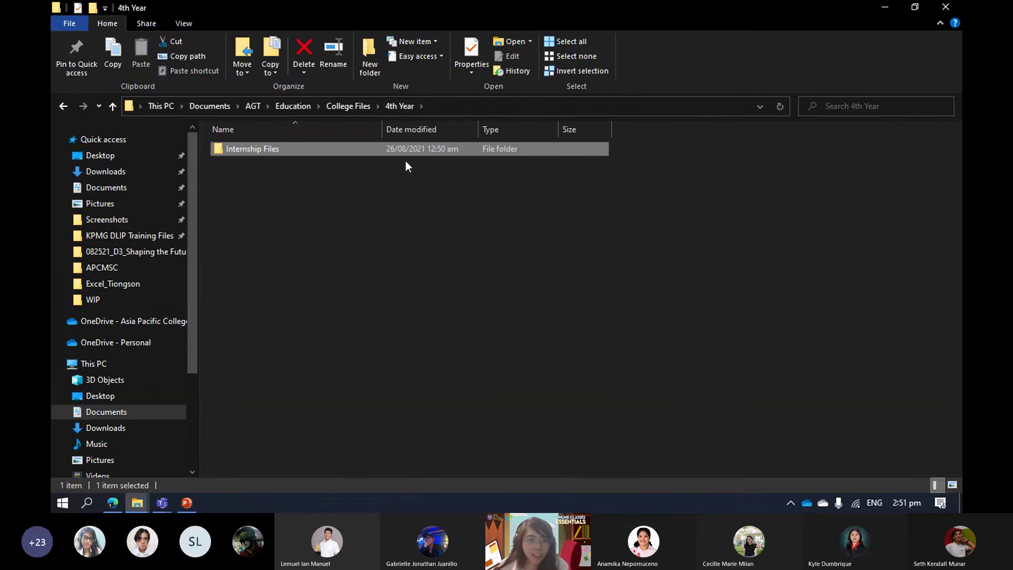
{"action": "left_click", "coordinate": [349, 106]}
{"action": "mouse_move", "coordinate": [344, 189]}
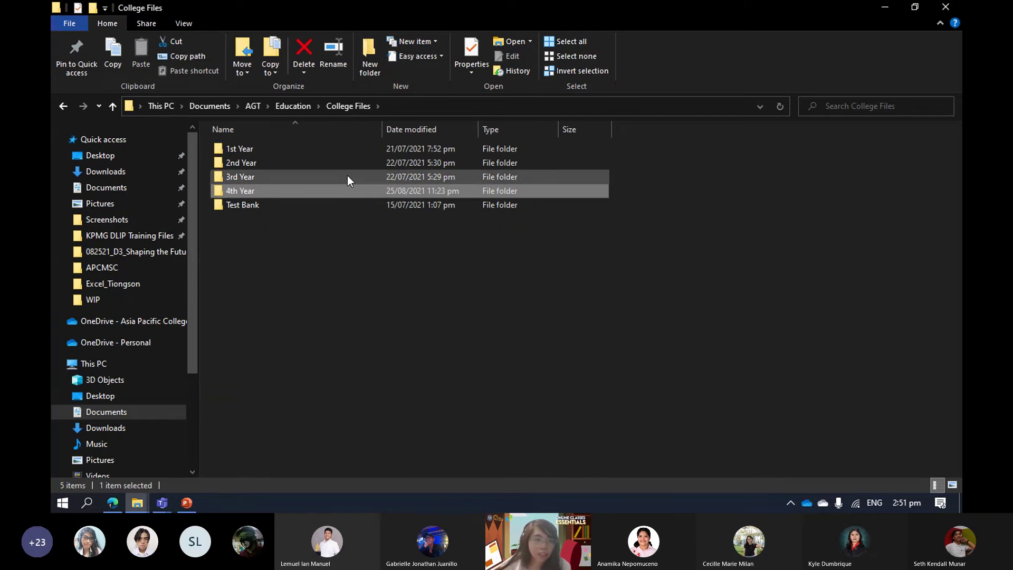
{"action": "double_click", "coordinate": [343, 174]}
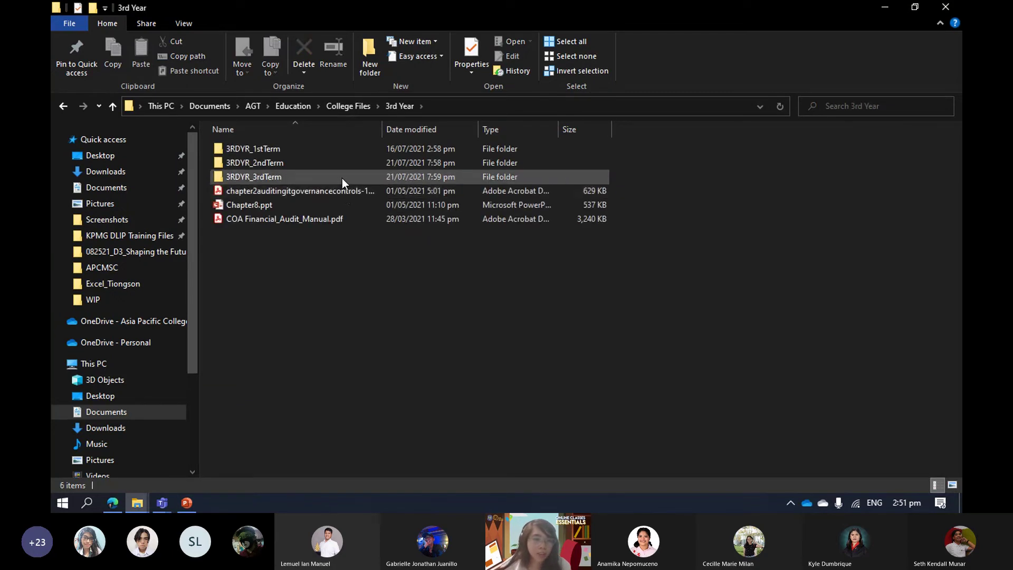
{"action": "double_click", "coordinate": [342, 178]}
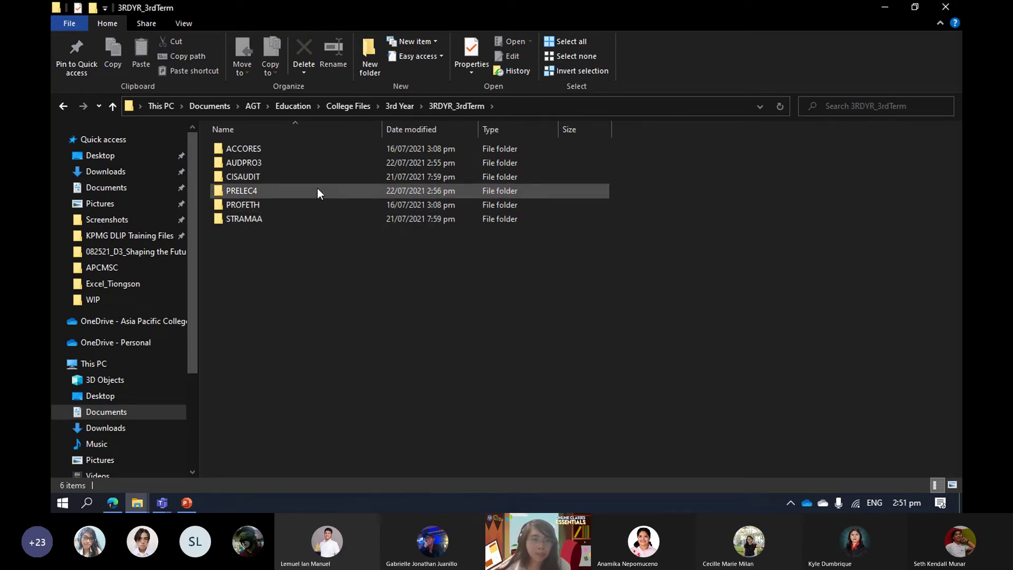
Open AUDPRO3, peek into Audit of NPOs, then open Audit of Banks > Sample Reports_banks.
{"action": "double_click", "coordinate": [330, 164]}
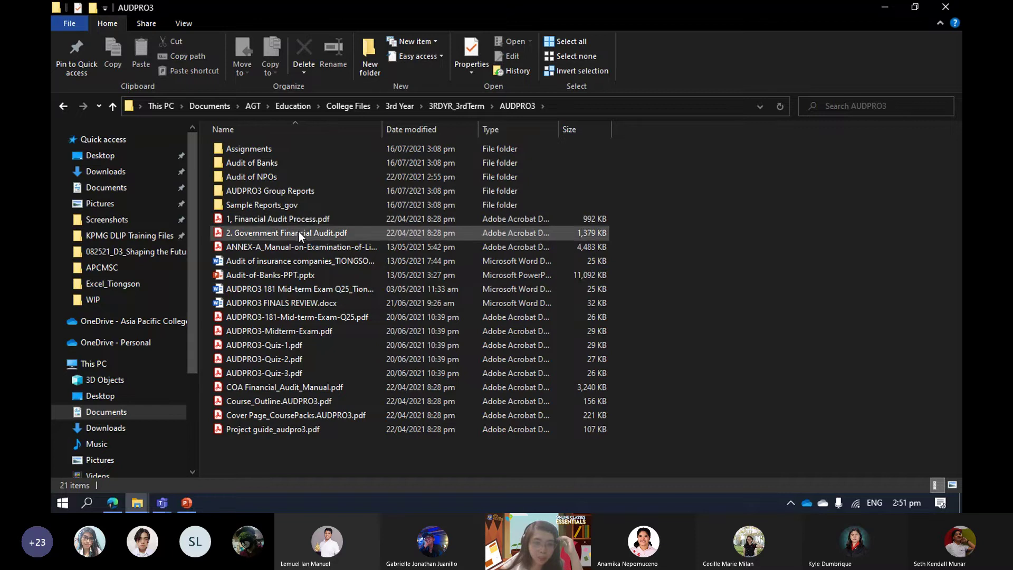
{"action": "double_click", "coordinate": [315, 176]}
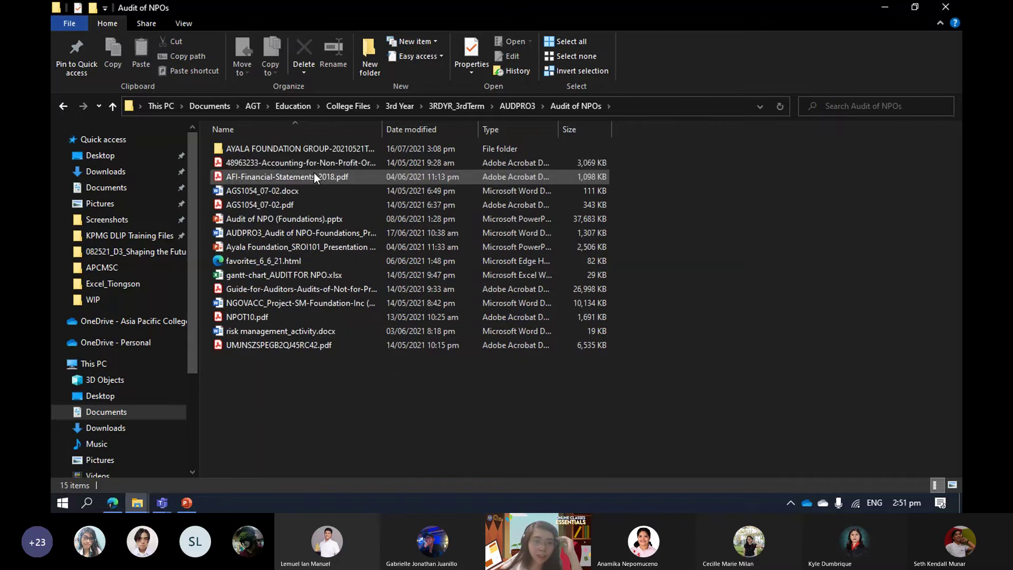
{"action": "left_click", "coordinate": [325, 152]}
{"action": "left_click", "coordinate": [509, 107]}
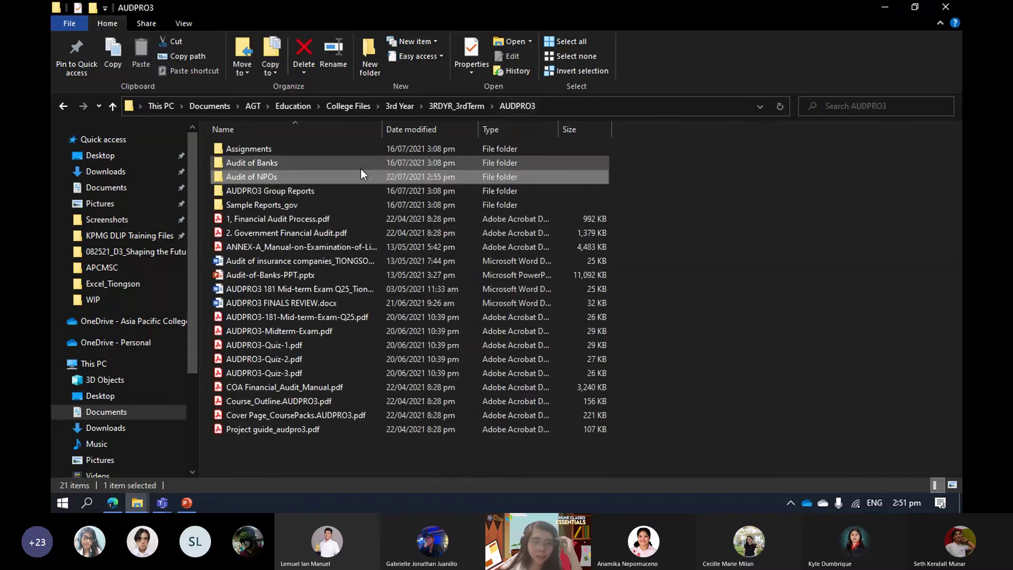
{"action": "double_click", "coordinate": [328, 161]}
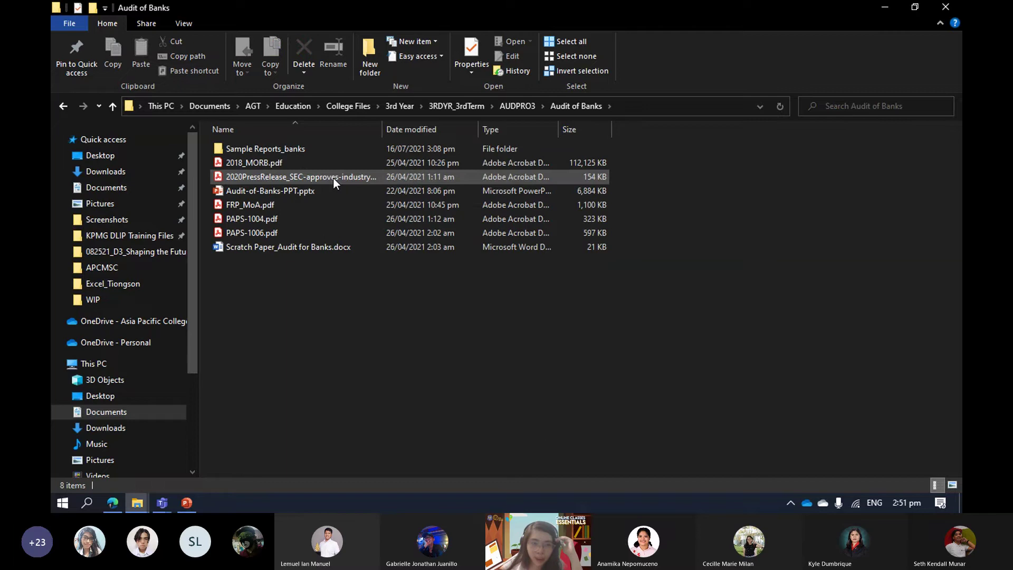
{"action": "double_click", "coordinate": [332, 149]}
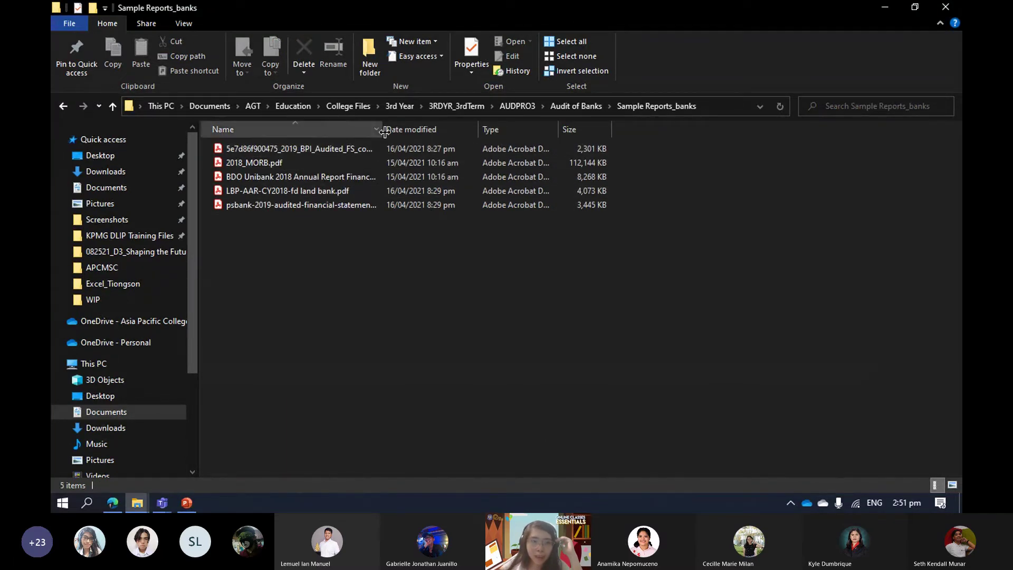
Widen the Name column and prefix the BDO Unibank 2018 annual report's name with 1.
{"action": "left_click_drag", "start_coordinate": [382, 130], "coordinate": [532, 129]}
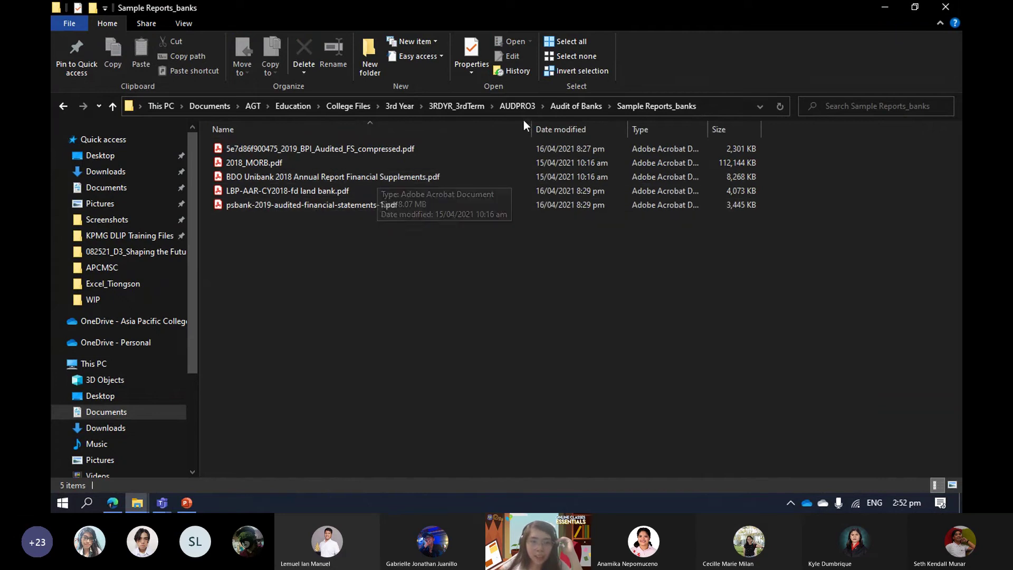
{"action": "left_click_drag", "start_coordinate": [531, 129], "coordinate": [452, 129]}
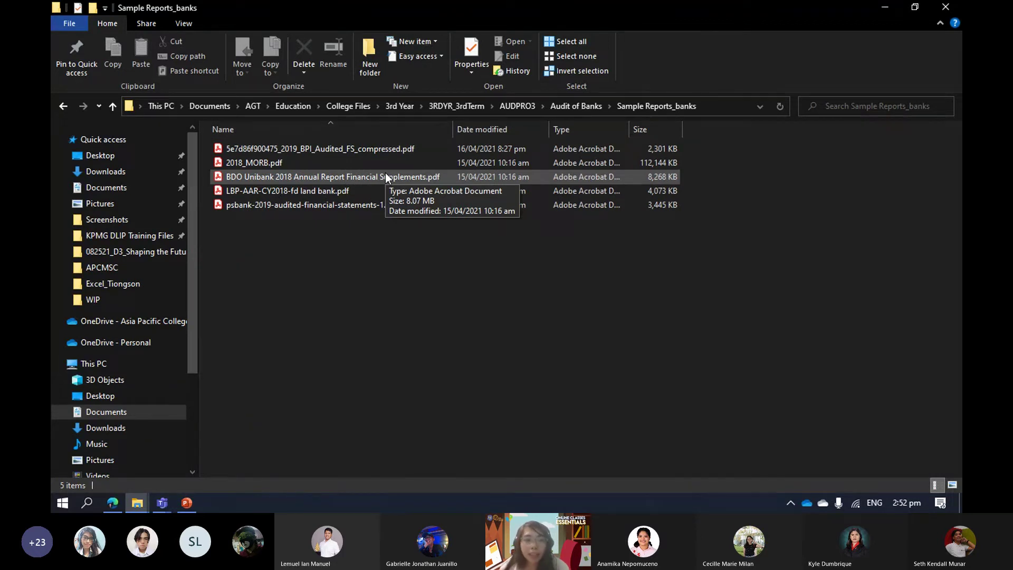
{"action": "left_click", "coordinate": [364, 180]}
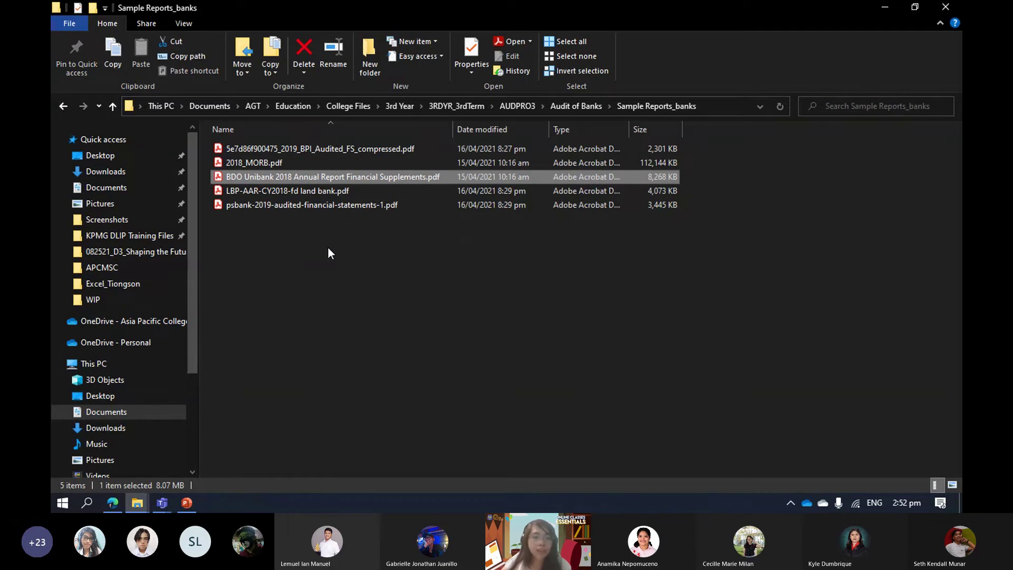
{"action": "key", "text": "F2"}
{"action": "key", "text": "Home"}
{"action": "type", "text": "1."}
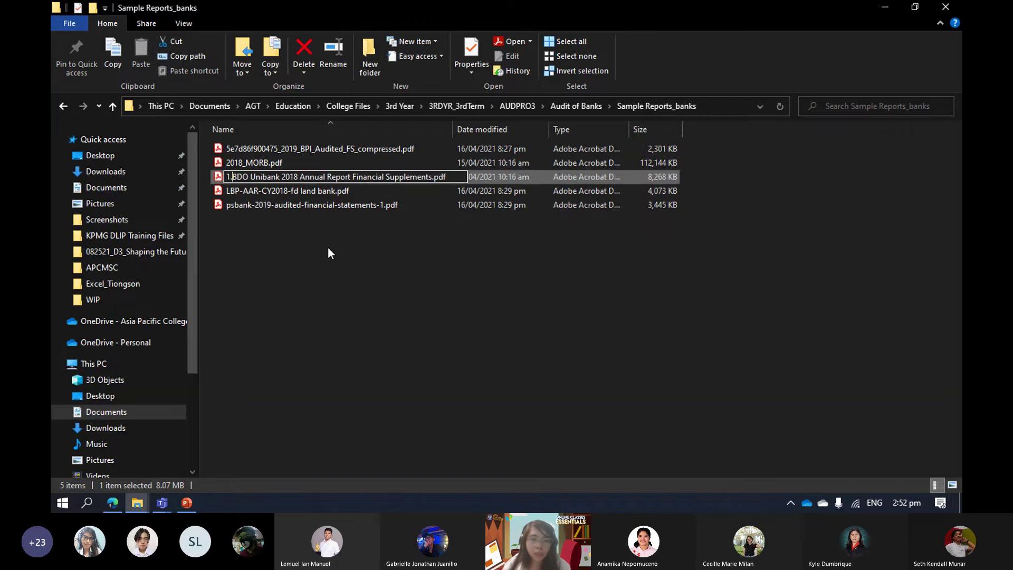
{"action": "key", "text": "Left"}
{"action": "key", "text": "BackSpace"}
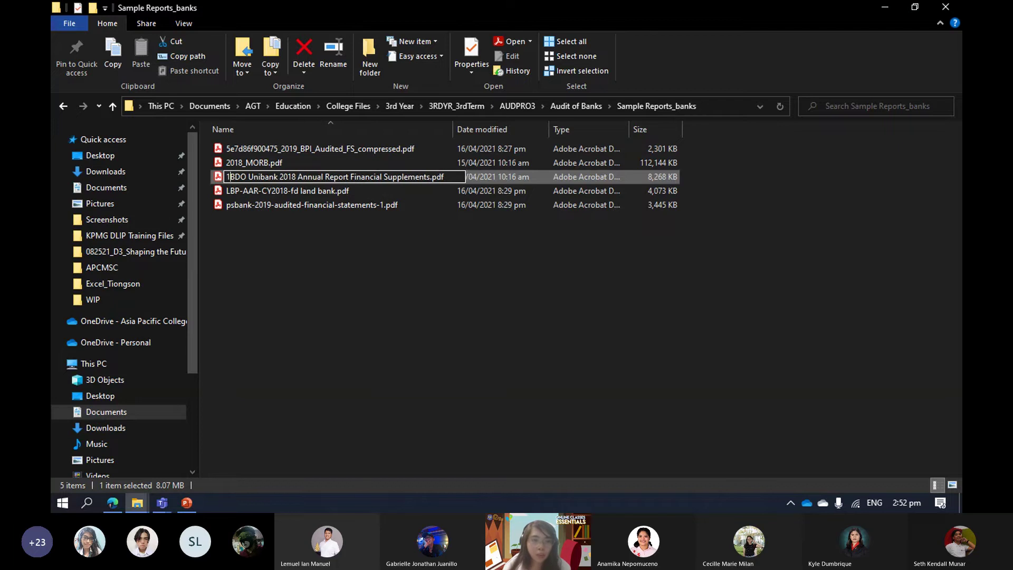
{"action": "key", "text": "Return"}
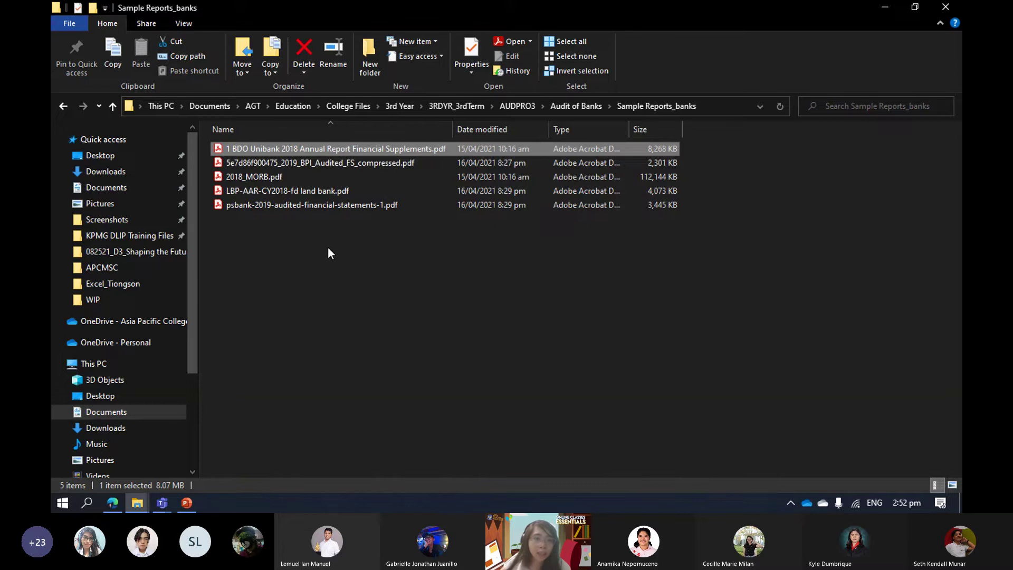
Swap the leading 1 for AAA, giving AAA BDO Unibank 2018 Annual Report Financial Supplement.
{"action": "key", "text": "F2"}
{"action": "key", "text": "Home"}
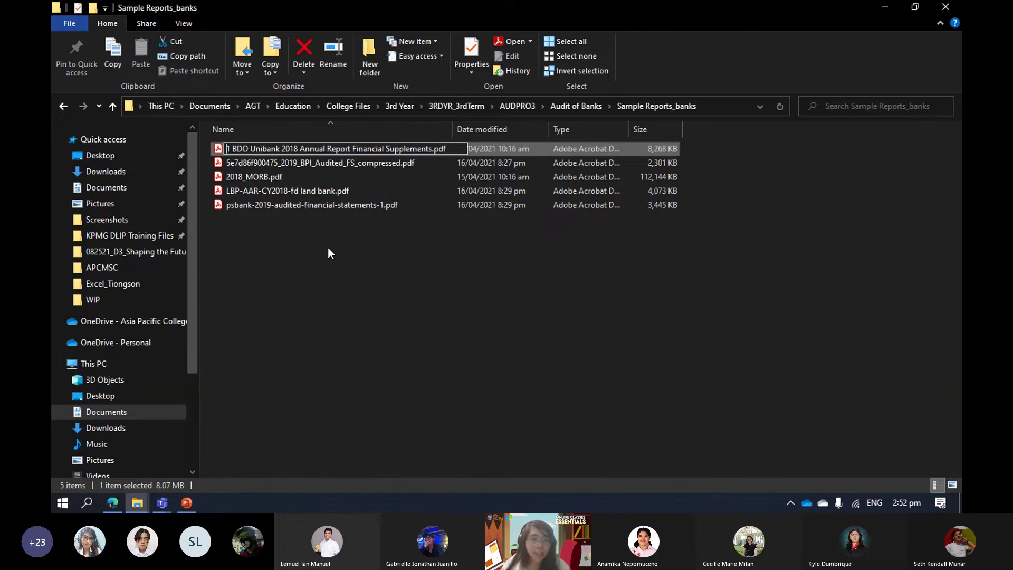
{"action": "key", "text": "Delete"}
{"action": "key", "text": "Delete"}
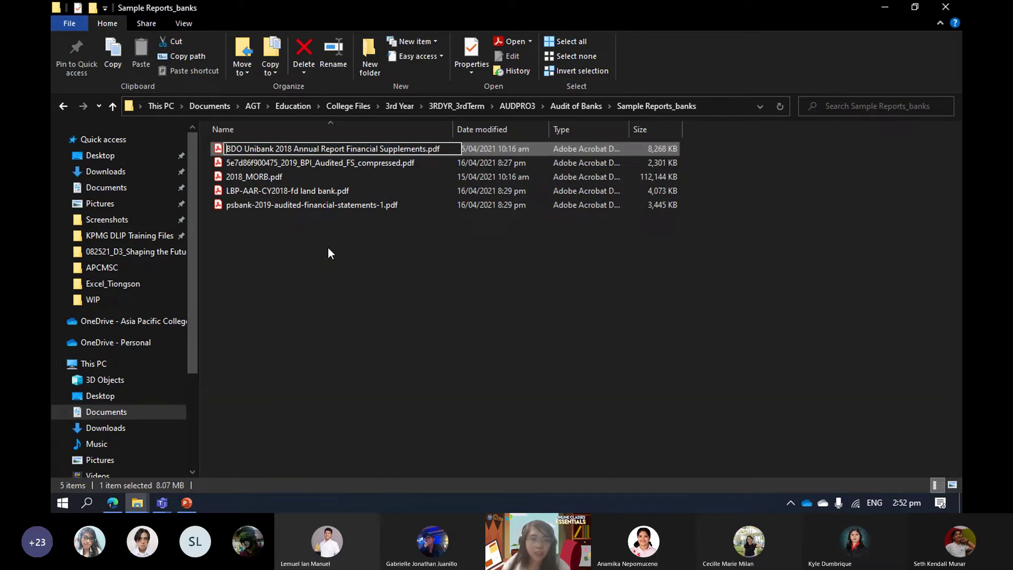
{"action": "type", "text": "AAA"}
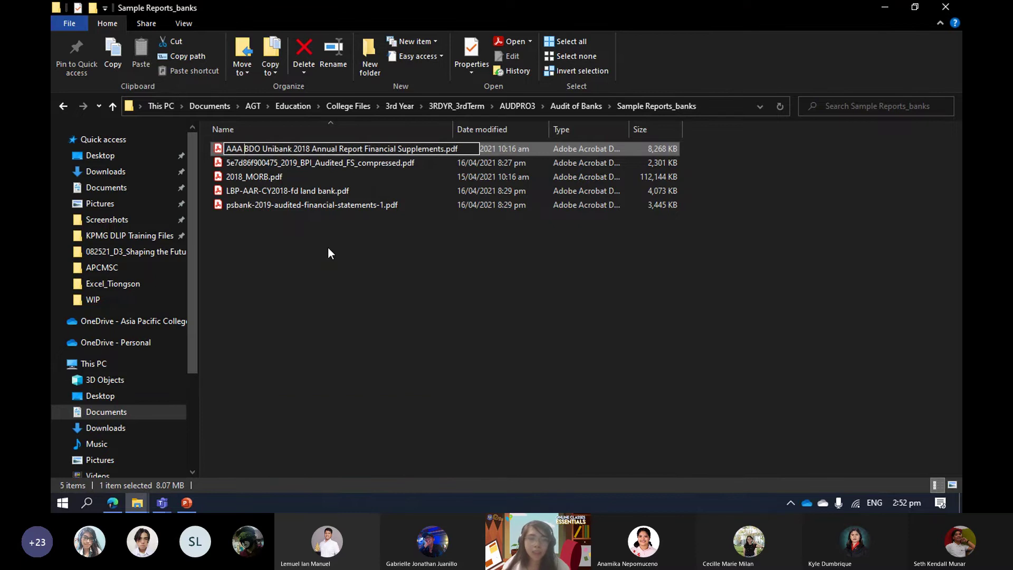
{"action": "key", "text": "Return"}
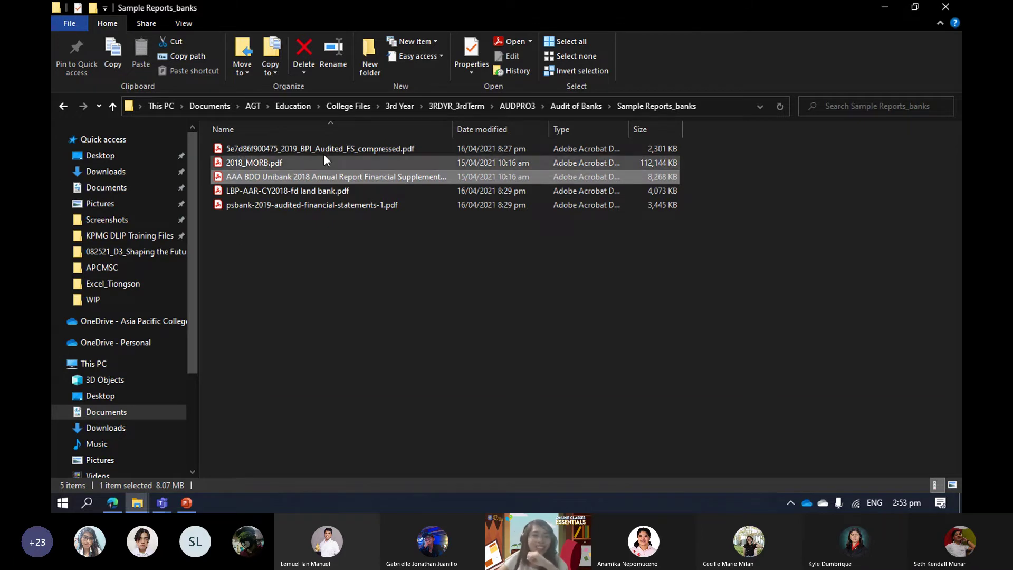
Go back to Documents and bring up the AGT folder's context menu.
{"action": "left_click", "coordinate": [217, 107]}
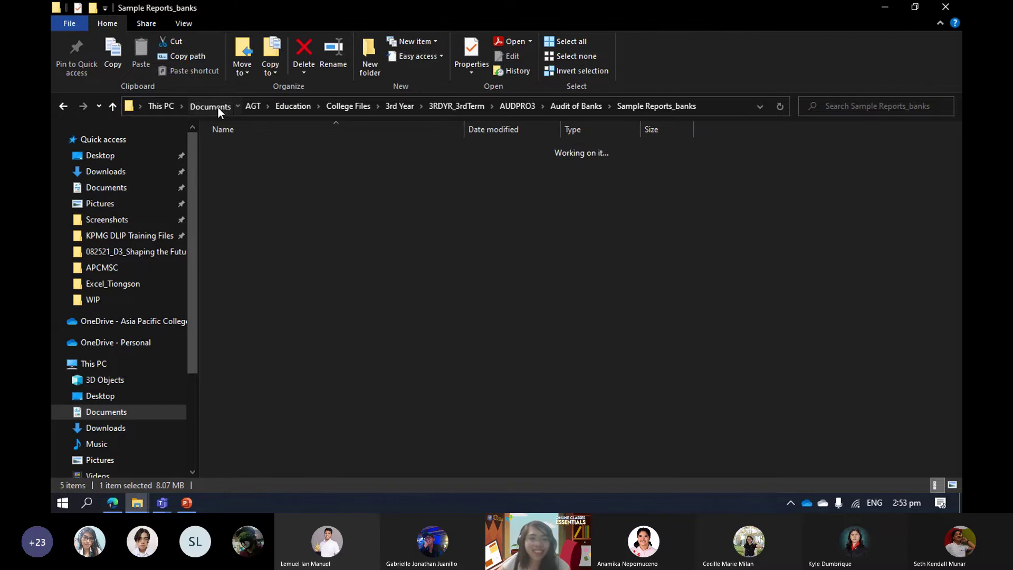
{"action": "right_click", "coordinate": [250, 165]}
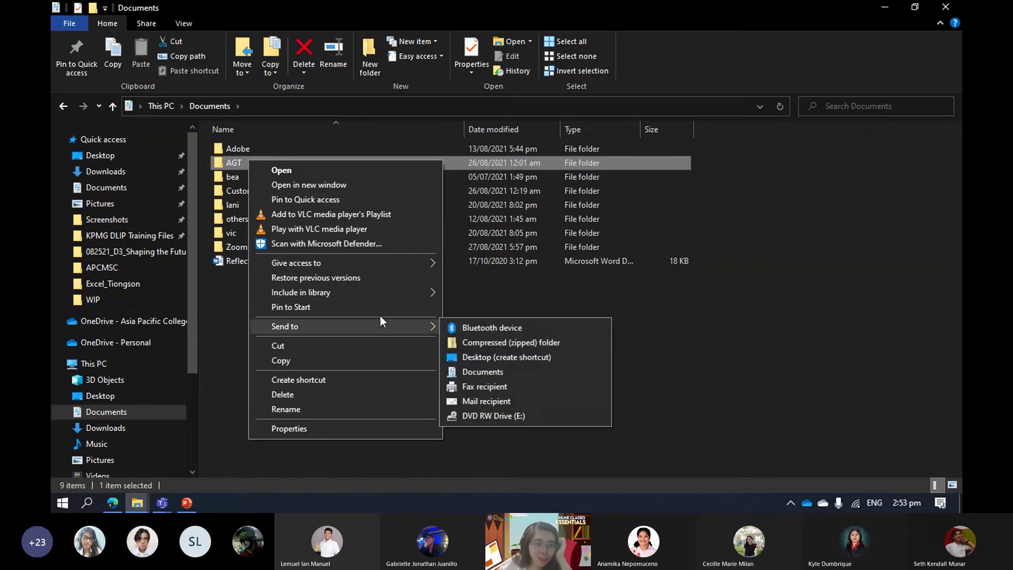
{"action": "left_click", "coordinate": [513, 357]}
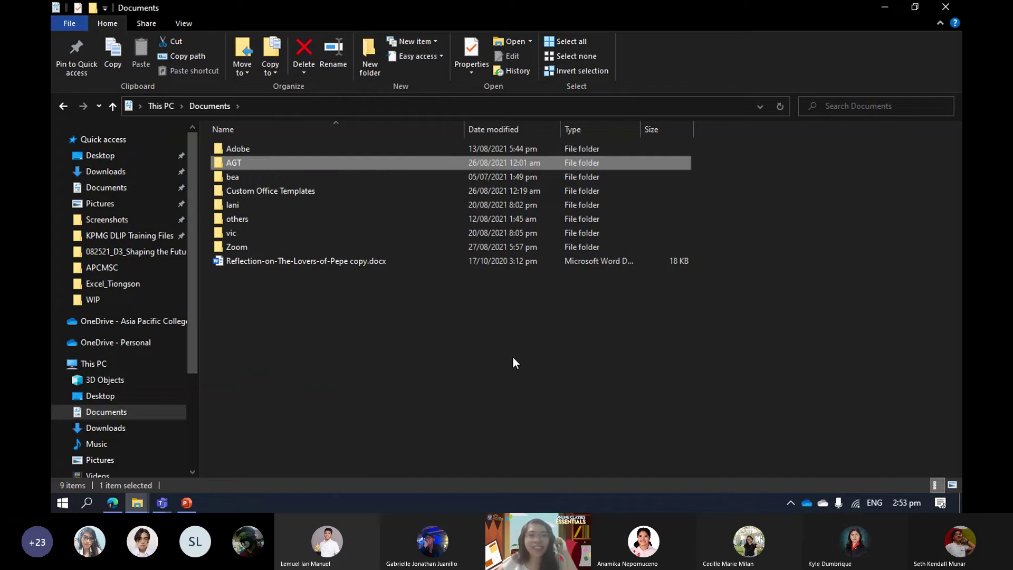
{"action": "left_click", "coordinate": [251, 162]}
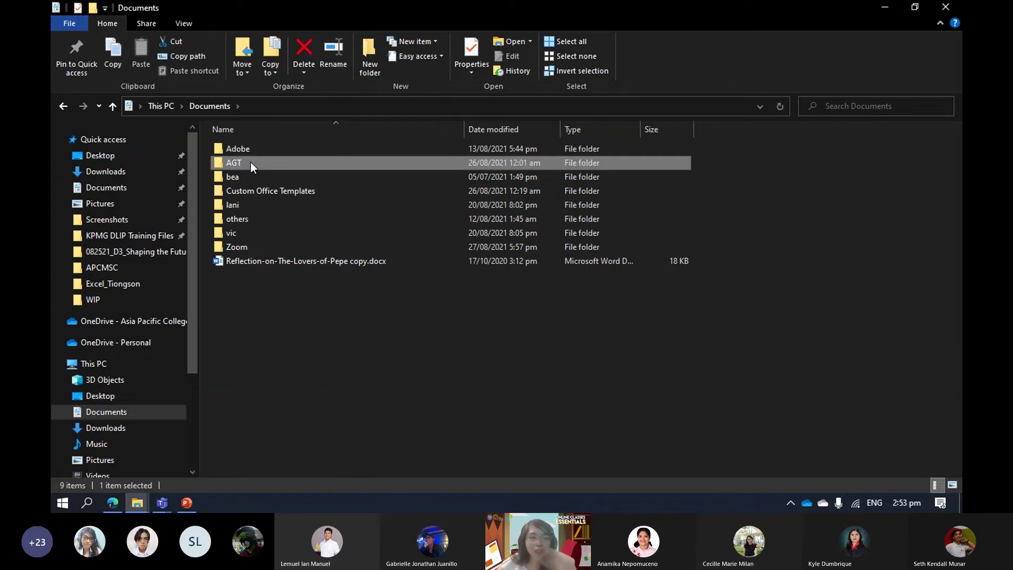
{"action": "right_click", "coordinate": [251, 162]}
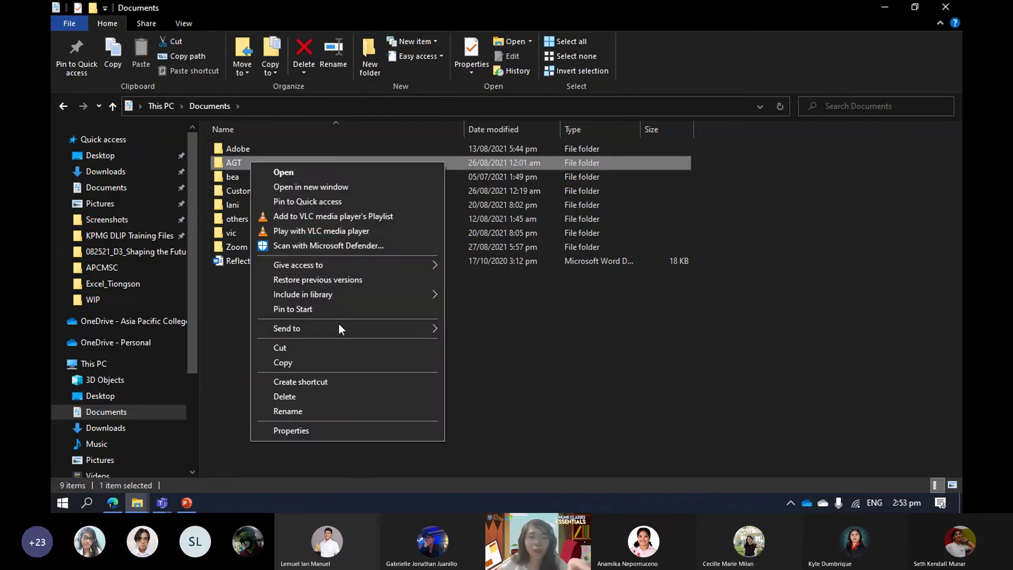
Open the AGT folder's Properties and go to Customize > Change Icon.
{"action": "left_click", "coordinate": [353, 436]}
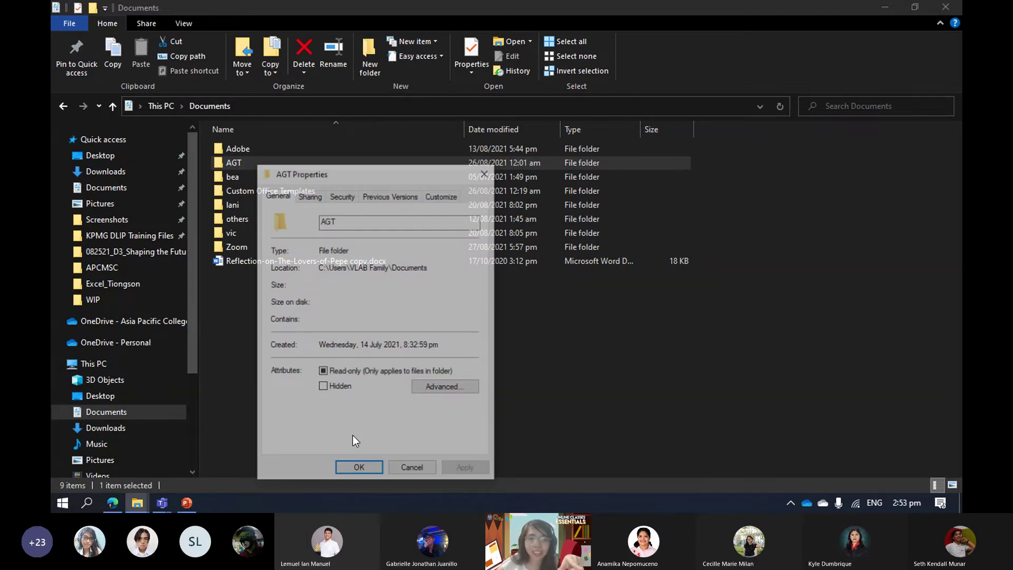
{"action": "left_click", "coordinate": [441, 196]}
{"action": "left_click", "coordinate": [308, 394]}
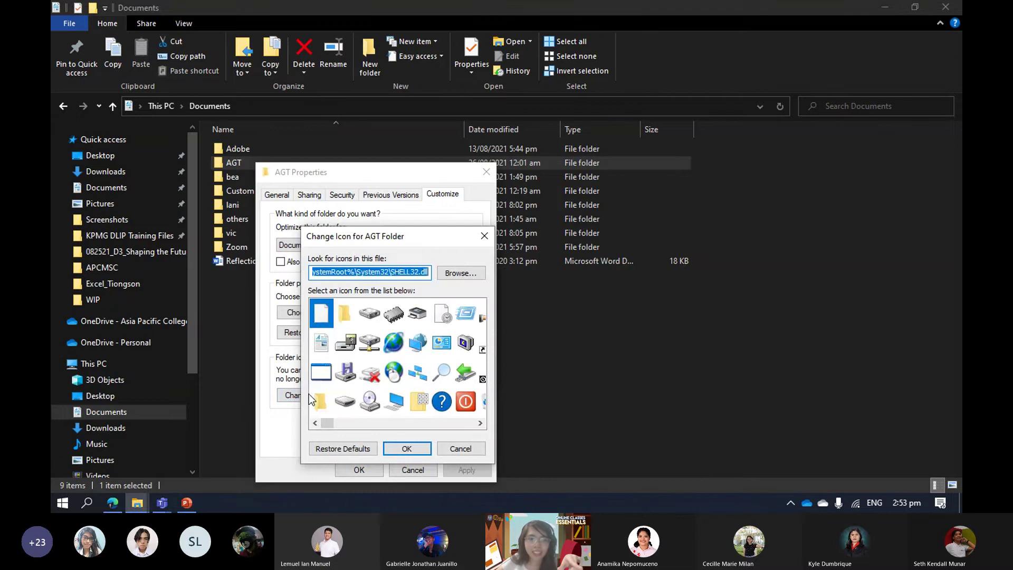
{"action": "scroll", "coordinate": [441, 315], "scroll_direction": "down", "scroll_amount": 2}
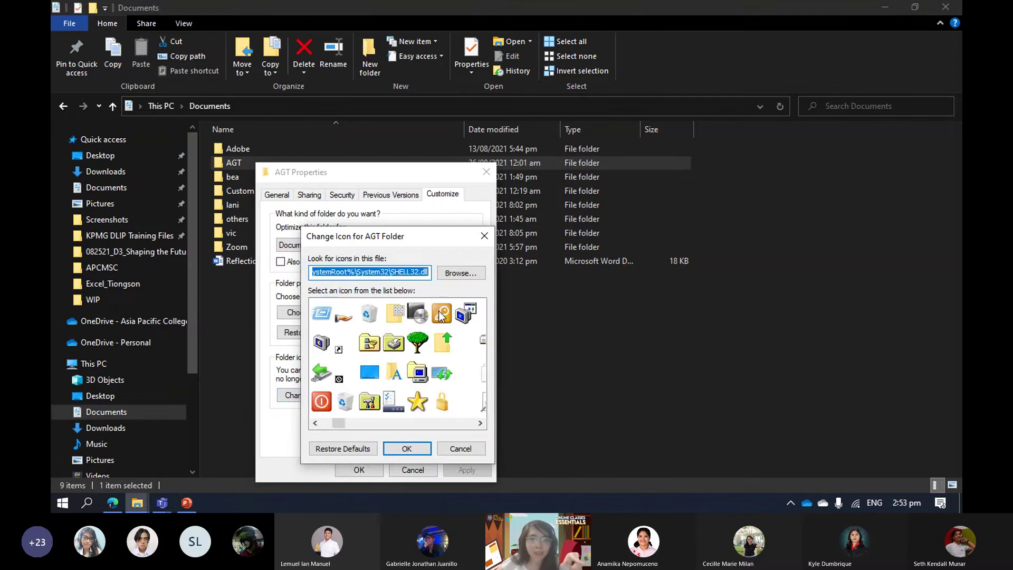
Browse for an icon file, cancel without choosing one, and switch windows with Alt+Tab.
{"action": "left_click", "coordinate": [461, 273]}
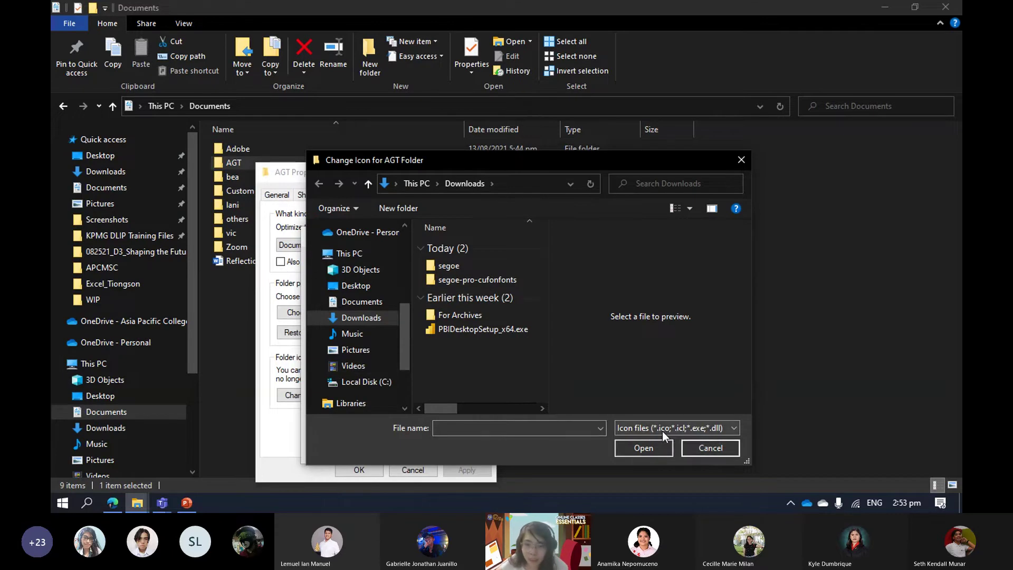
{"action": "left_click", "coordinate": [705, 448]}
{"action": "key", "text": "alt+Tab"}
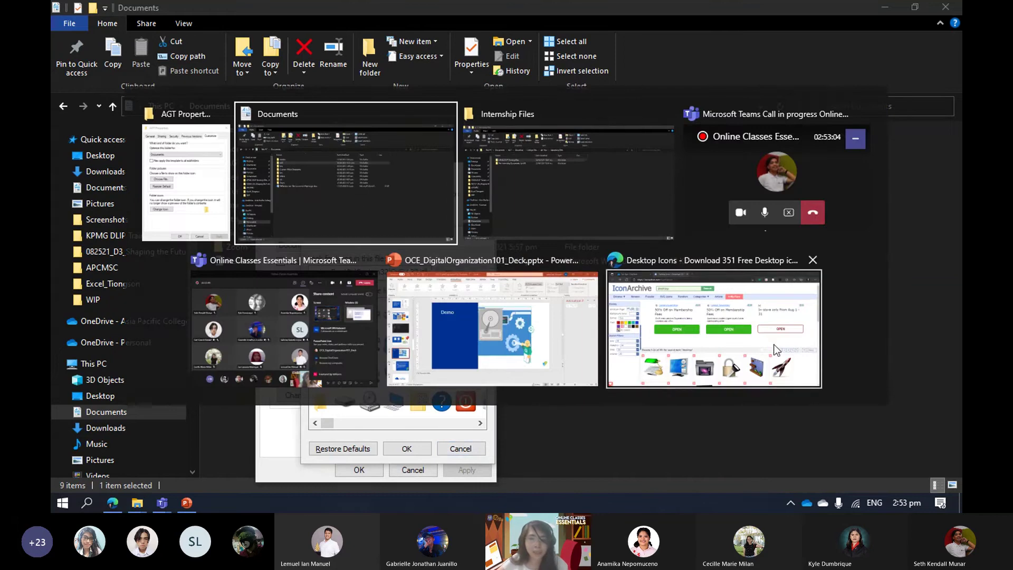
Search IconArchive for 'panda' icons instead of 'desktop'.
{"action": "left_click", "coordinate": [713, 328]}
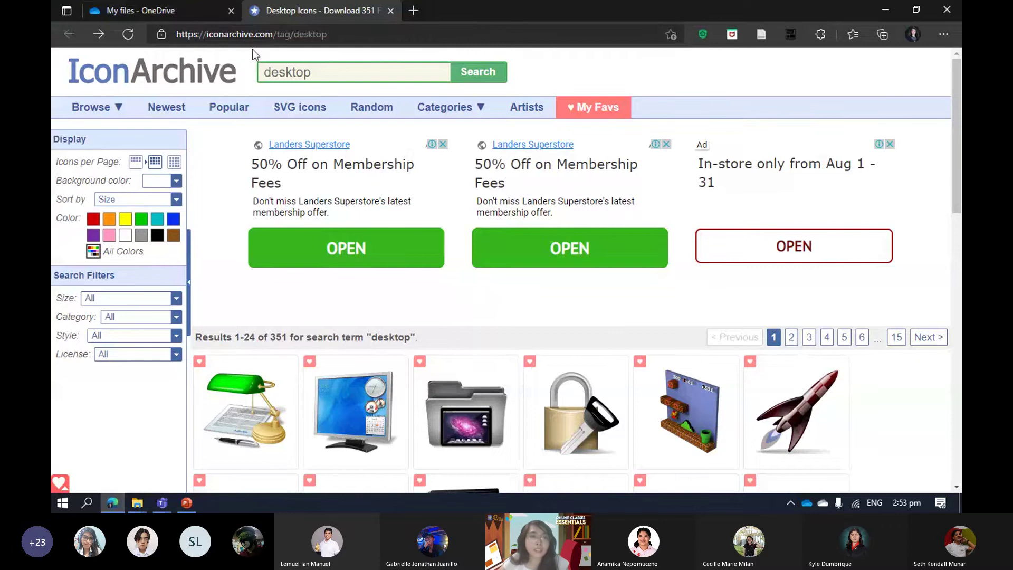
{"action": "double_click", "coordinate": [306, 70]}
{"action": "type", "text": "panda"}
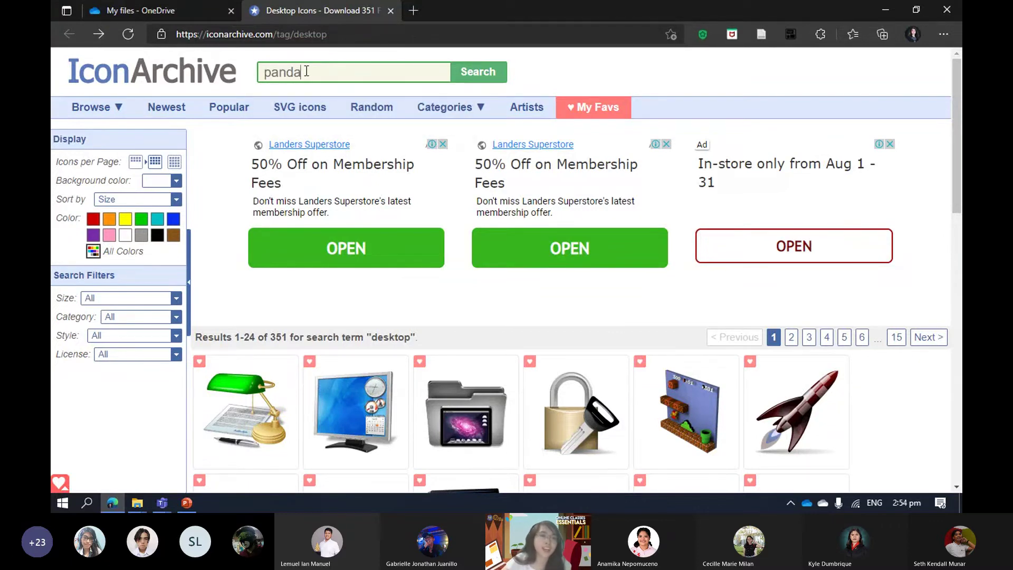
{"action": "key", "text": "Return"}
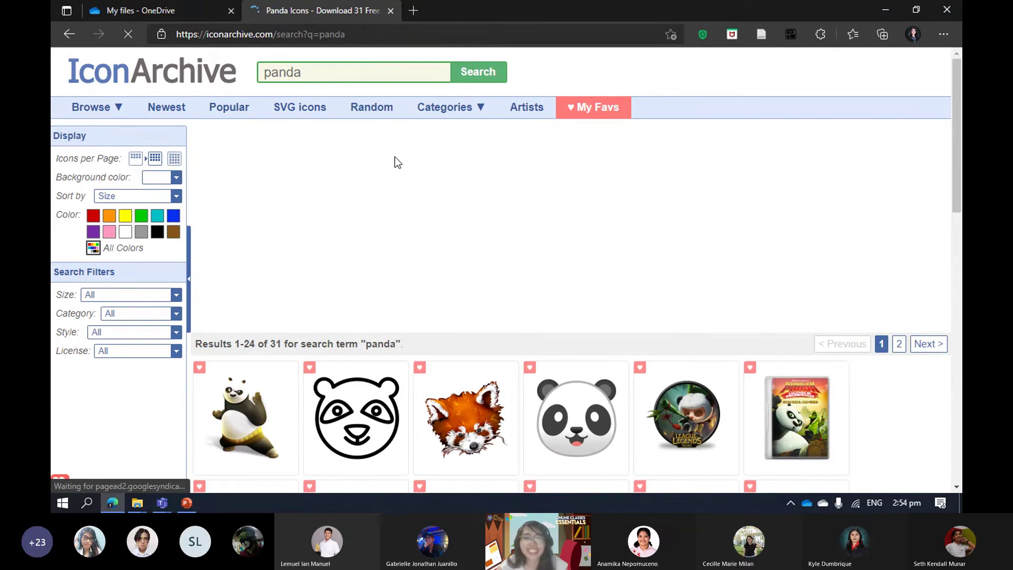
Download the Noto Emoji Panda face icon as an ICO file.
{"action": "scroll", "coordinate": [394, 157], "scroll_direction": "down", "scroll_amount": 3}
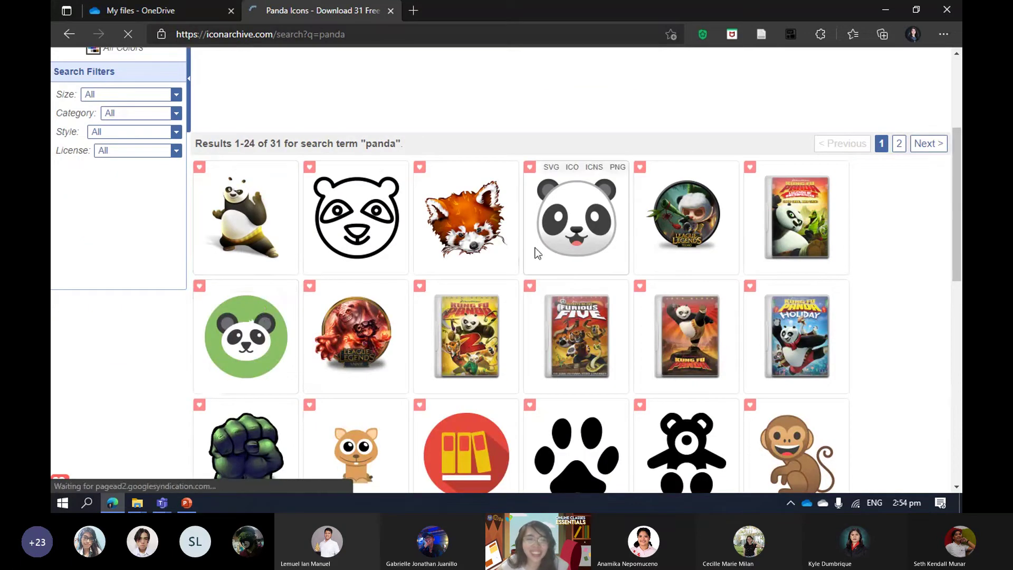
{"action": "left_click", "coordinate": [577, 230]}
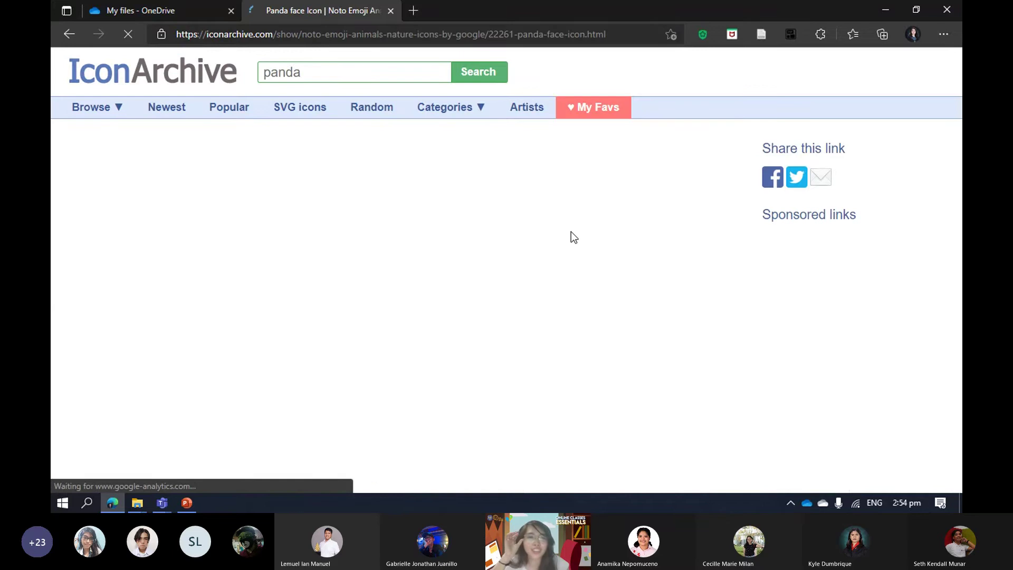
{"action": "scroll", "coordinate": [574, 237], "scroll_direction": "down", "scroll_amount": 2}
{"action": "scroll", "coordinate": [574, 237], "scroll_direction": "down", "scroll_amount": 1}
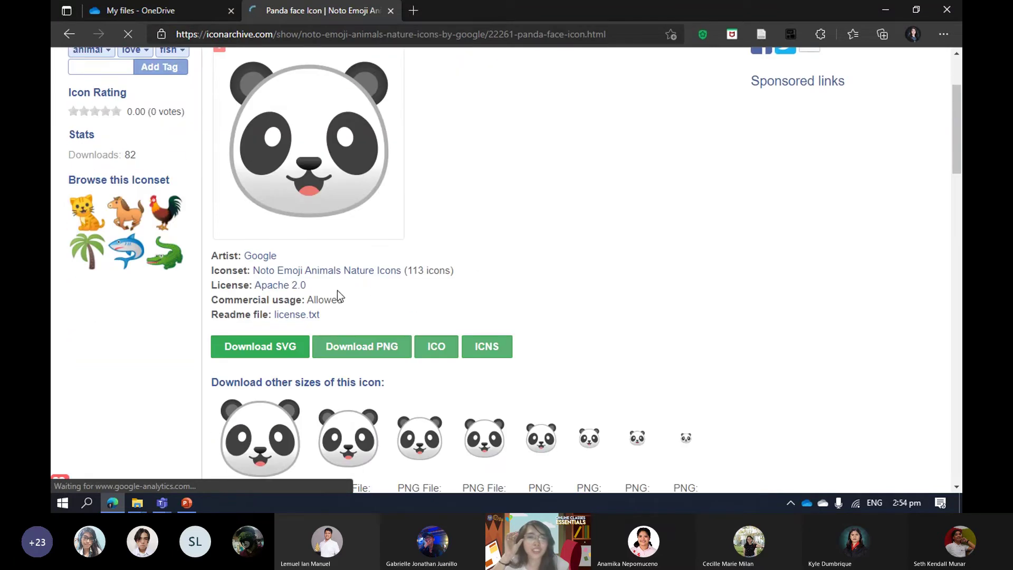
{"action": "left_click", "coordinate": [458, 352]}
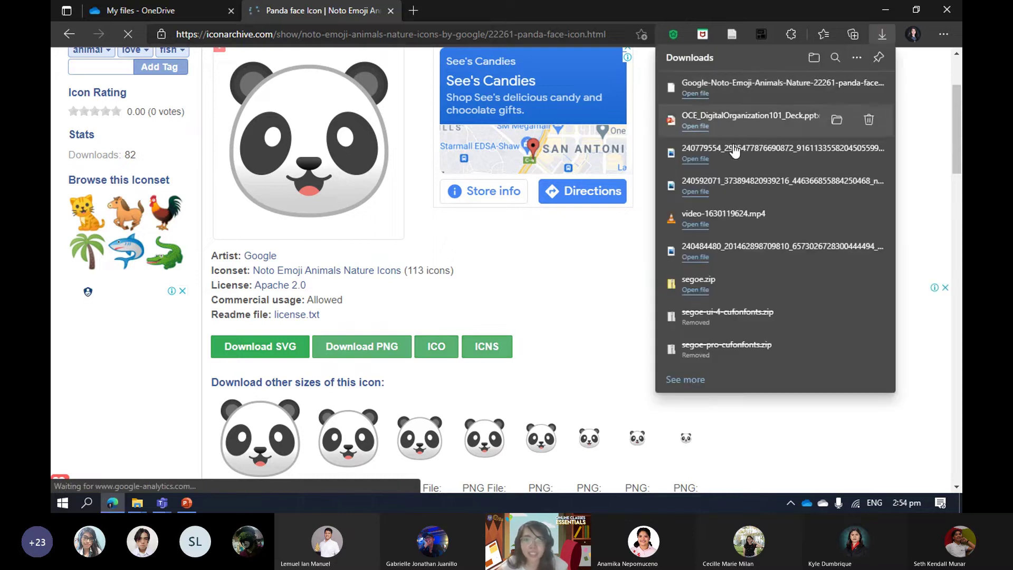
{"action": "scroll", "coordinate": [618, 289], "scroll_direction": "up", "scroll_amount": 1}
Set the downloaded panda face .ico as the AGT folder's icon and apply it.
{"action": "left_click", "coordinate": [609, 300]}
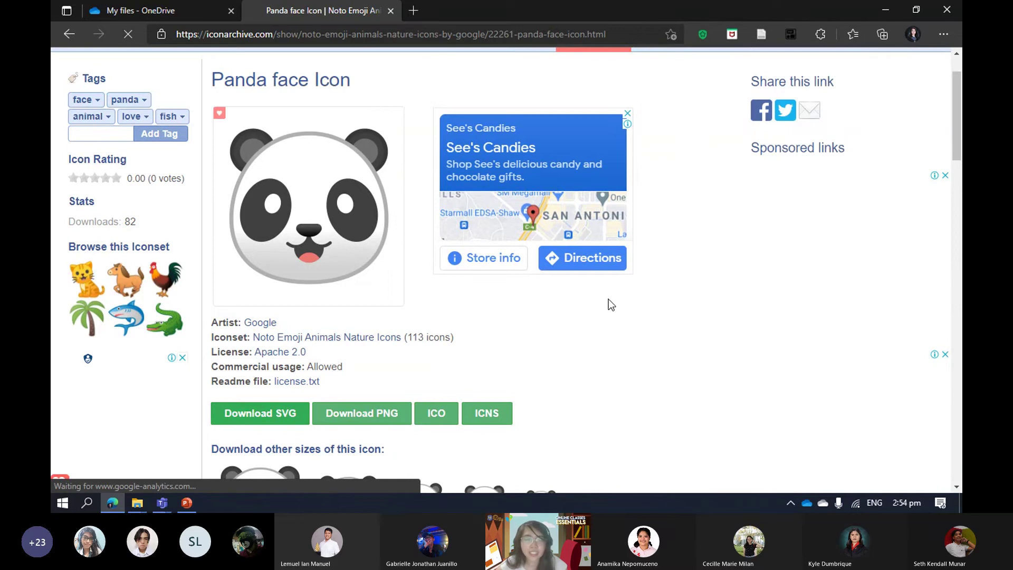
{"action": "key", "text": "alt+Tab"}
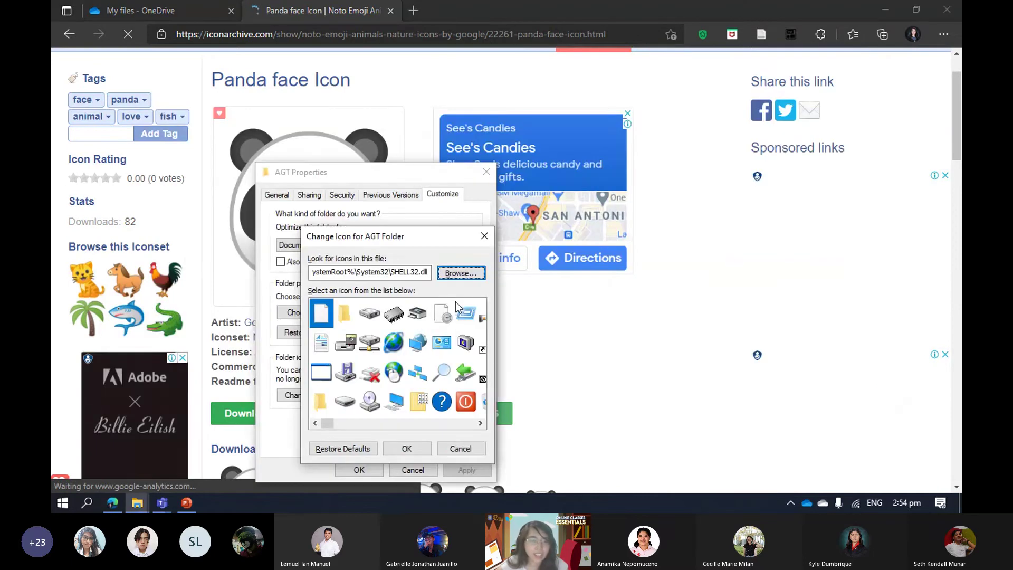
{"action": "left_click", "coordinate": [458, 275]}
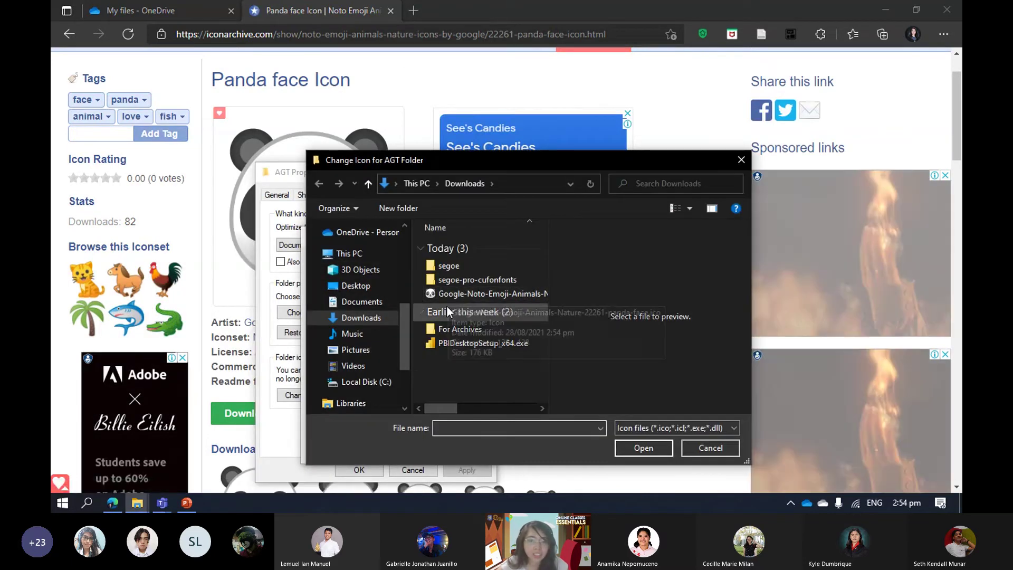
{"action": "left_click", "coordinate": [465, 293]}
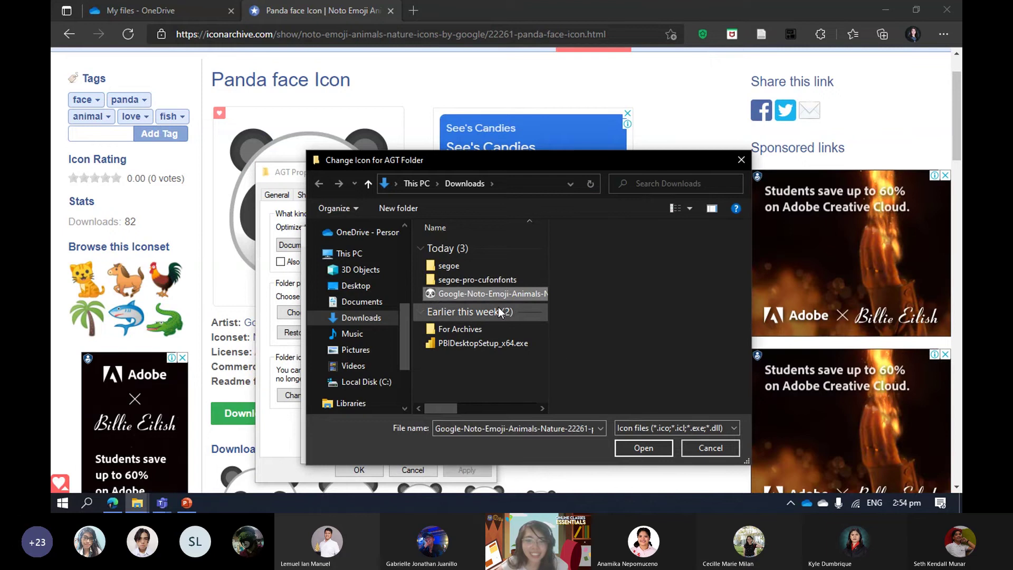
{"action": "left_click", "coordinate": [643, 447]}
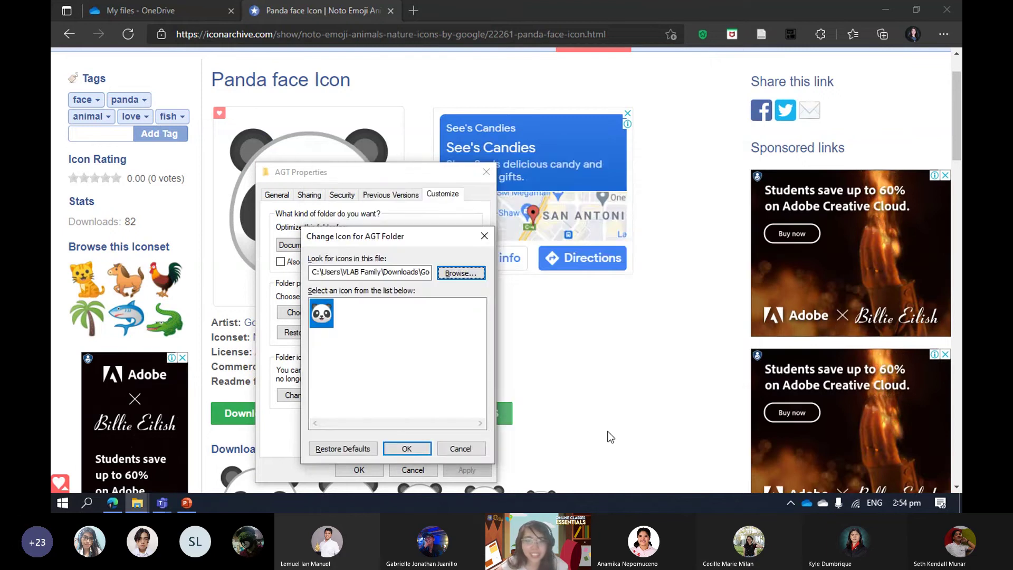
{"action": "left_click", "coordinate": [410, 449]}
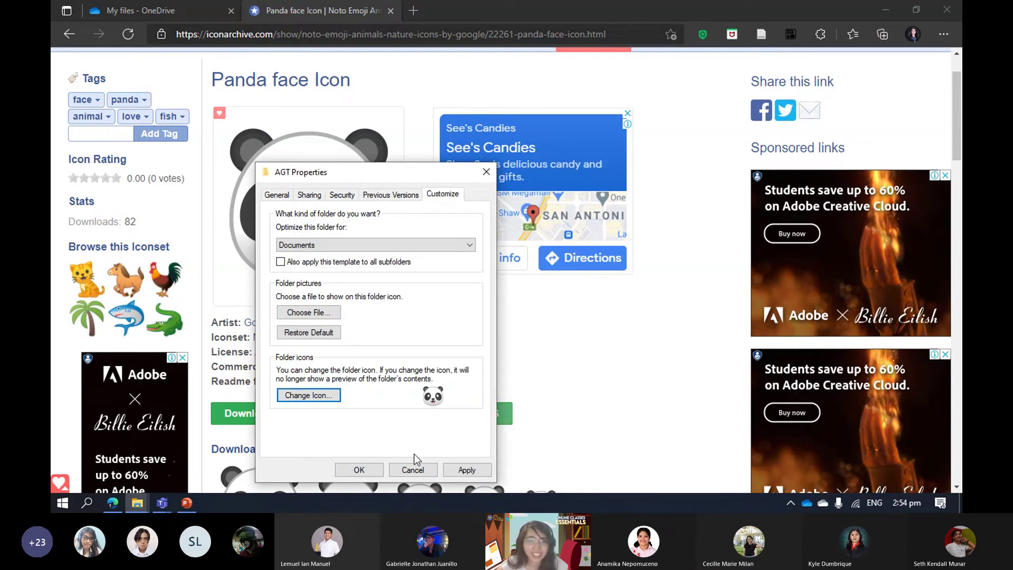
{"action": "left_click", "coordinate": [468, 470]}
View the Documents folder as Large icons to check AGT's panda icon.
{"action": "key", "text": "alt+Tab"}
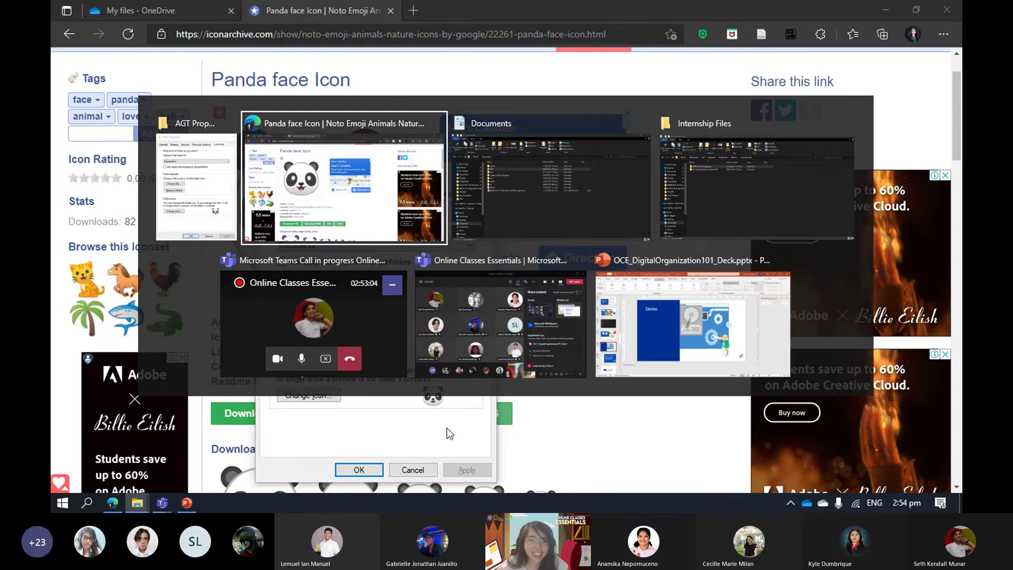
{"action": "left_click", "coordinate": [508, 188]}
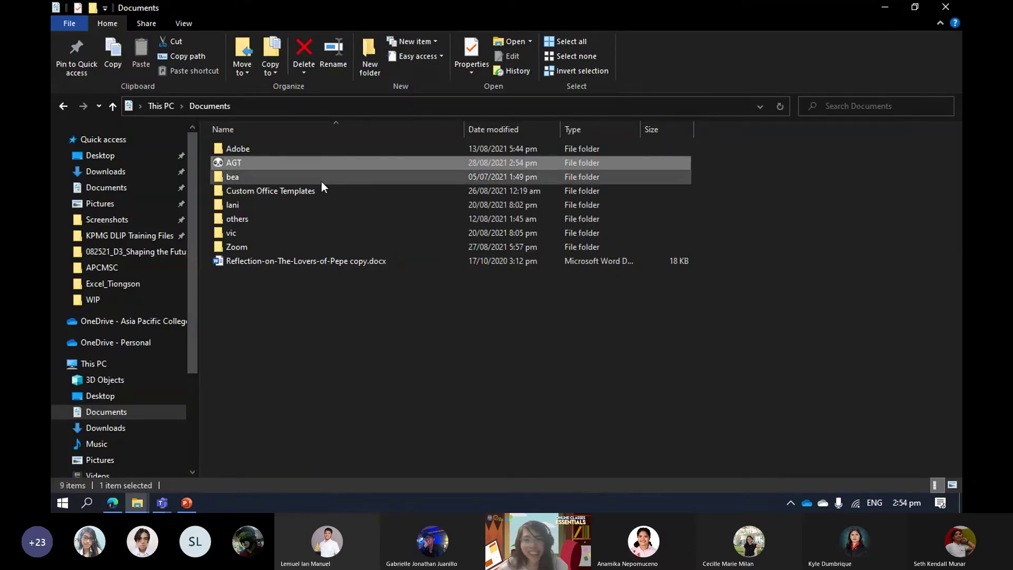
{"action": "left_click", "coordinate": [952, 485]}
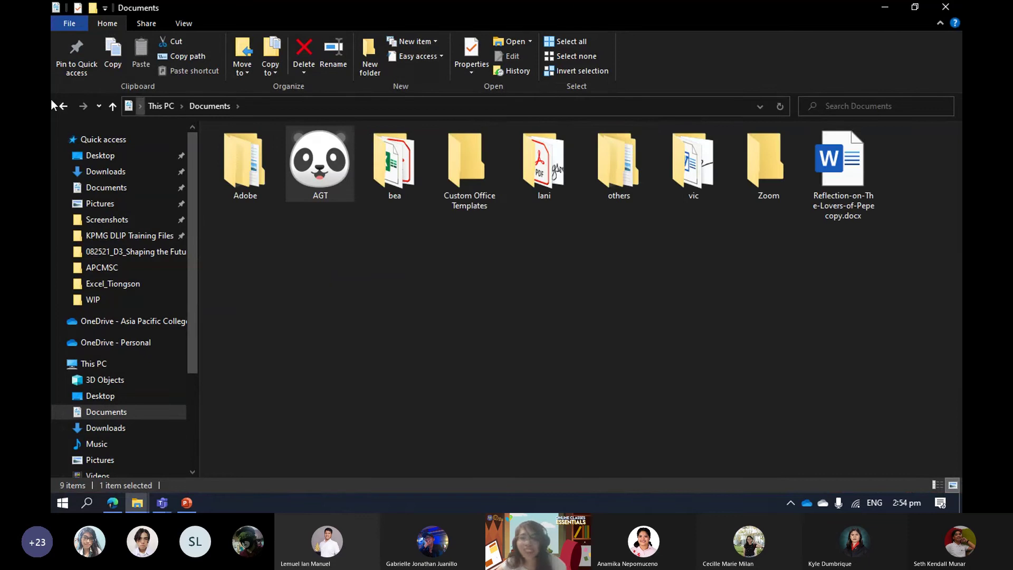
{"action": "left_click_drag", "start_coordinate": [262, 270], "coordinate": [313, 208]}
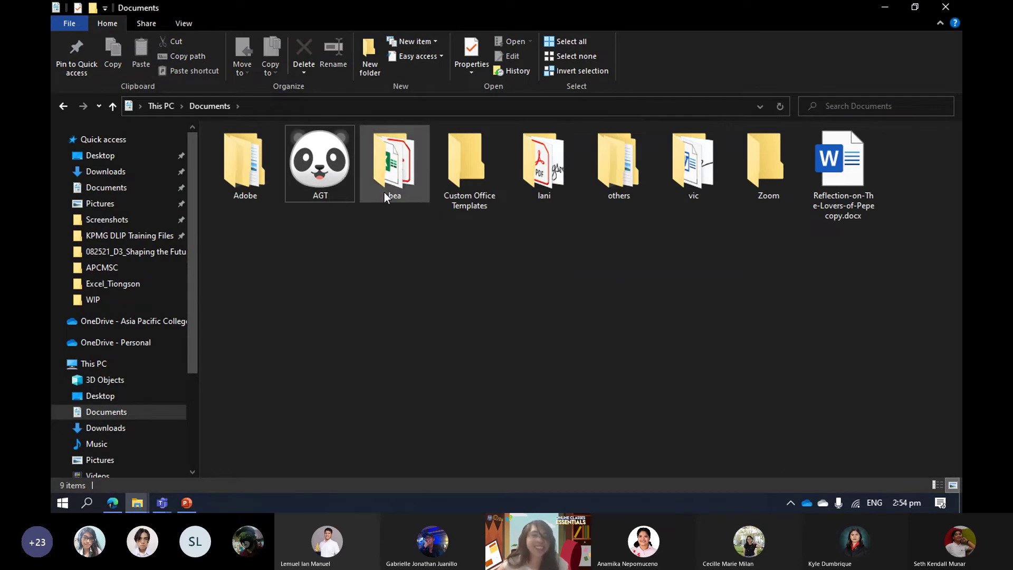
Open the AGT folder and bring up its Properties.
{"action": "double_click", "coordinate": [324, 156]}
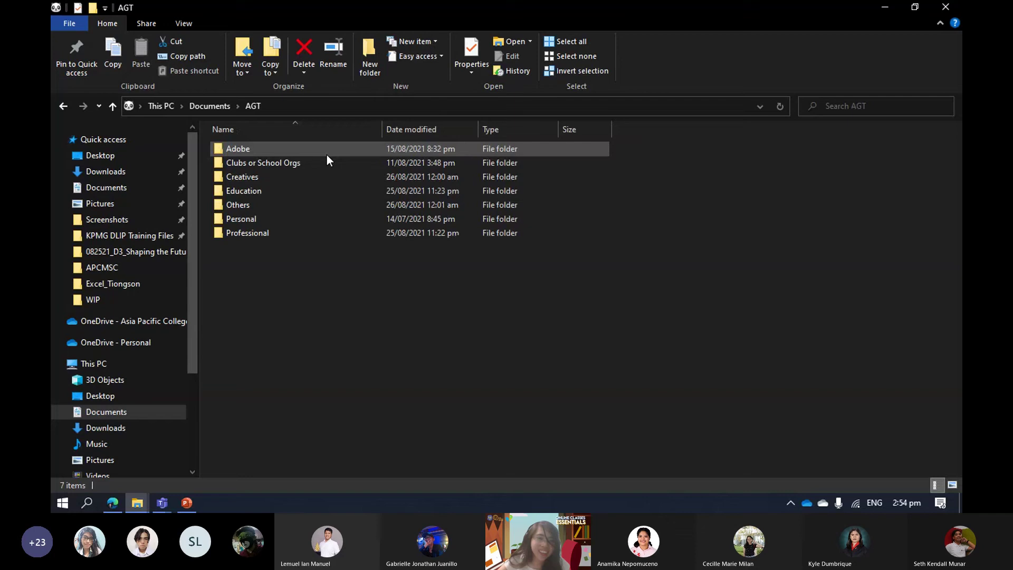
{"action": "right_click", "coordinate": [314, 188]}
{"action": "left_click", "coordinate": [275, 306]}
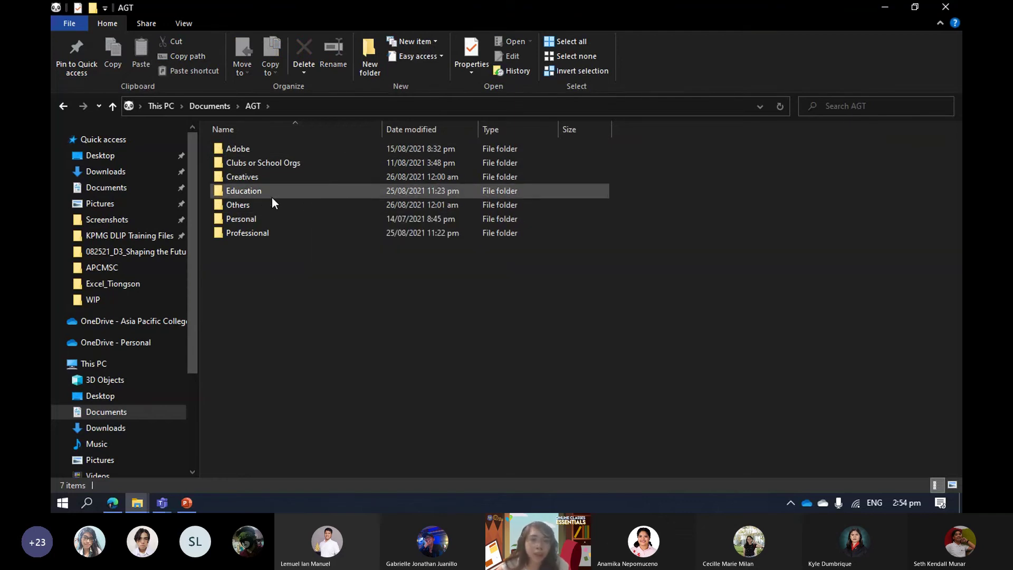
{"action": "right_click", "coordinate": [271, 197]}
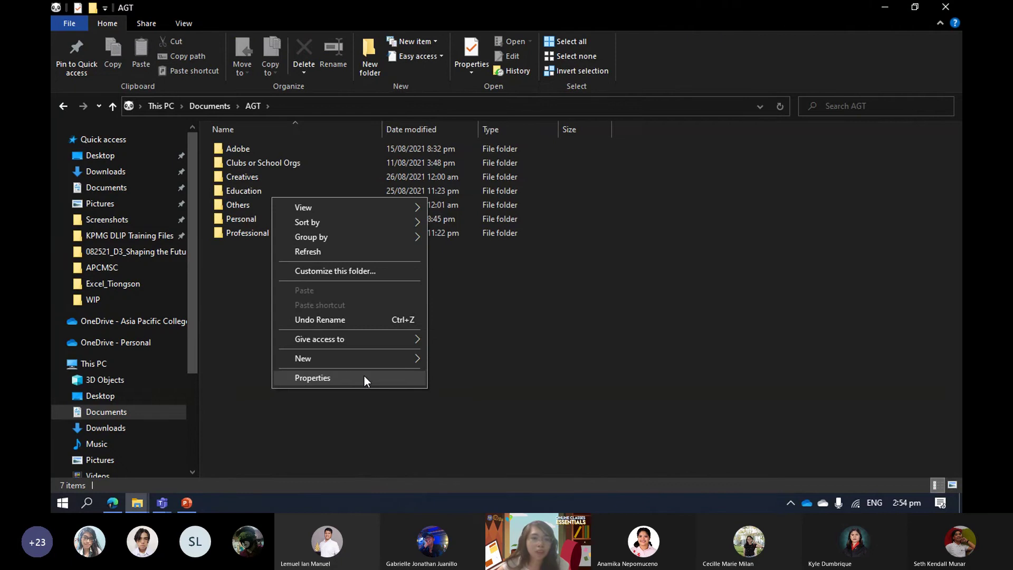
{"action": "left_click", "coordinate": [364, 376]}
{"action": "key", "text": "alt+Tab"}
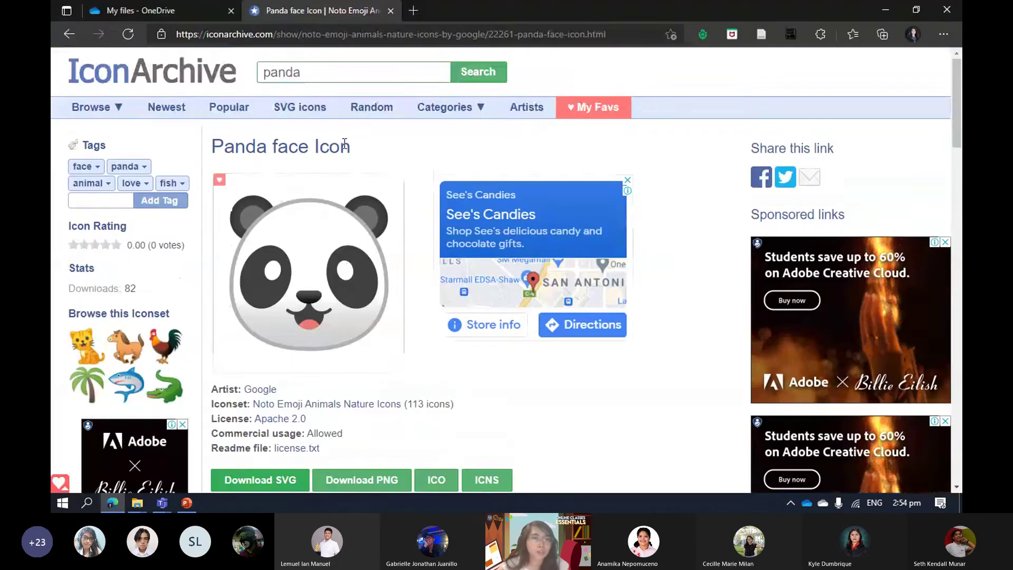
Search IconArchive for 'book' icons instead of 'panda'.
{"action": "left_click", "coordinate": [347, 70]}
{"action": "double_click", "coordinate": [346, 70]}
{"action": "type", "text": "b"}
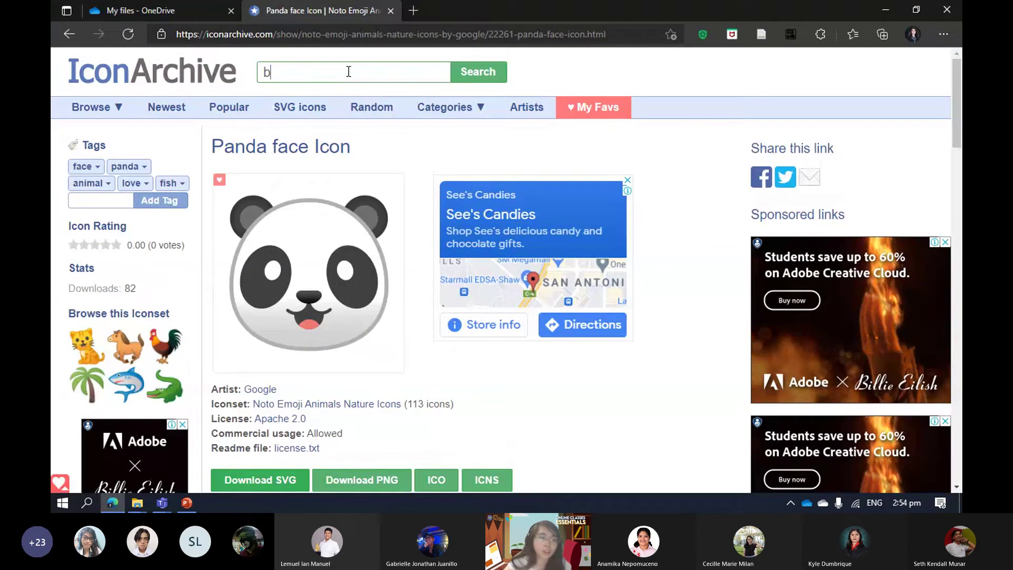
{"action": "type", "text": "ook"}
{"action": "key", "text": "Return"}
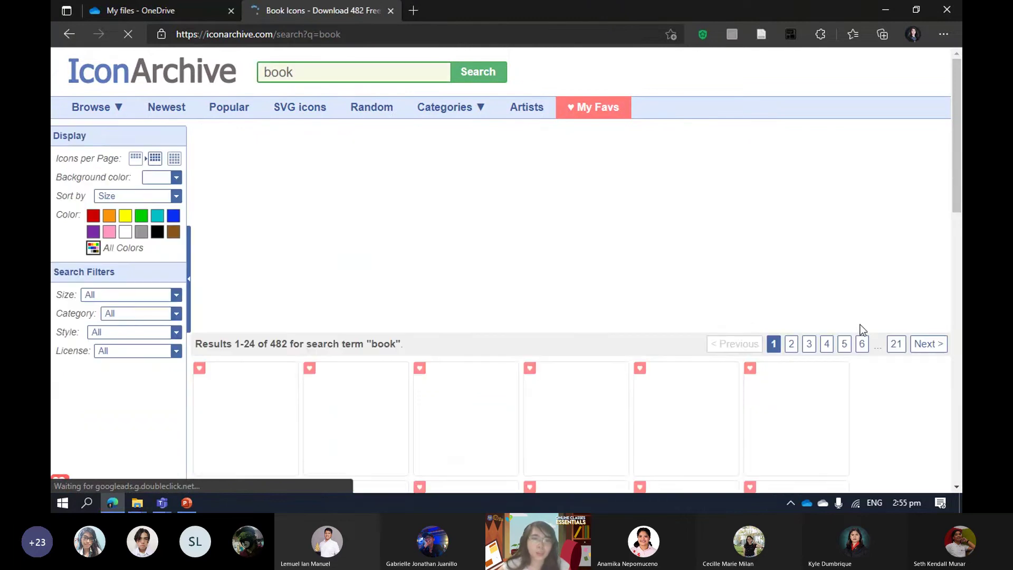
Download the red circle books icon as Martz90-Circle-Books.ico, then return to File Explorer.
{"action": "scroll", "coordinate": [720, 320], "scroll_direction": "down", "scroll_amount": 3}
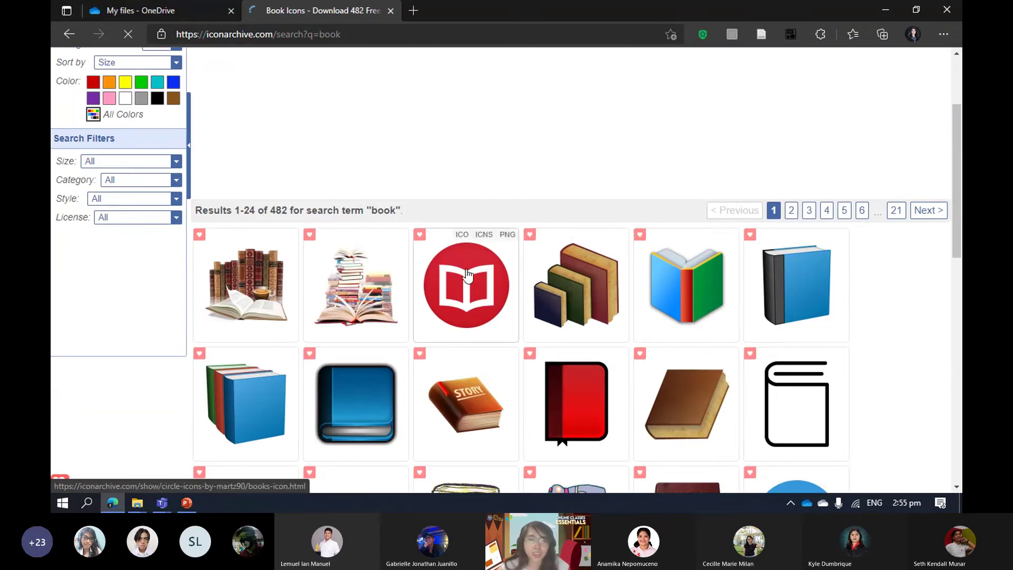
{"action": "left_click", "coordinate": [469, 264]}
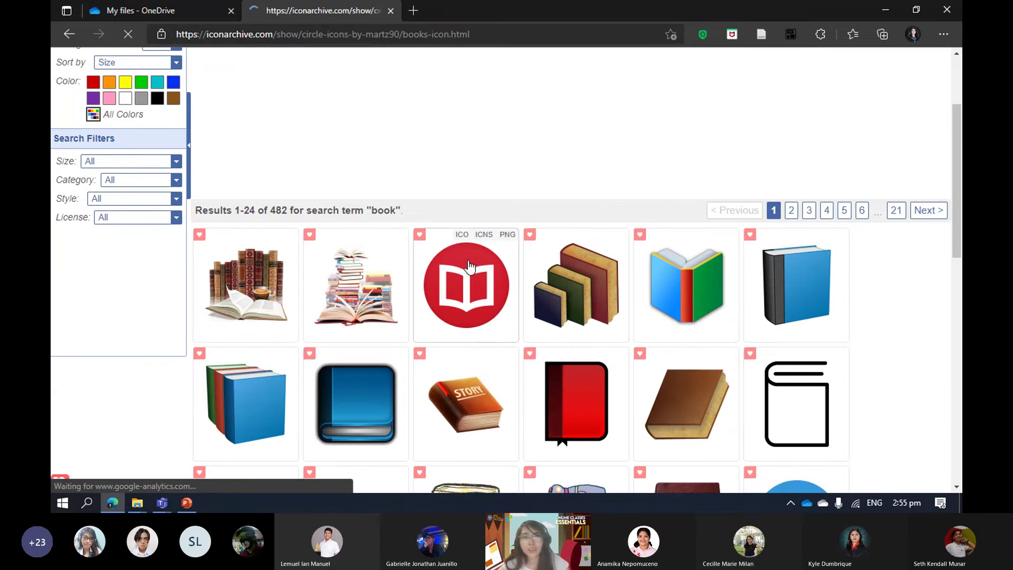
{"action": "scroll", "coordinate": [471, 265], "scroll_direction": "down", "scroll_amount": 2}
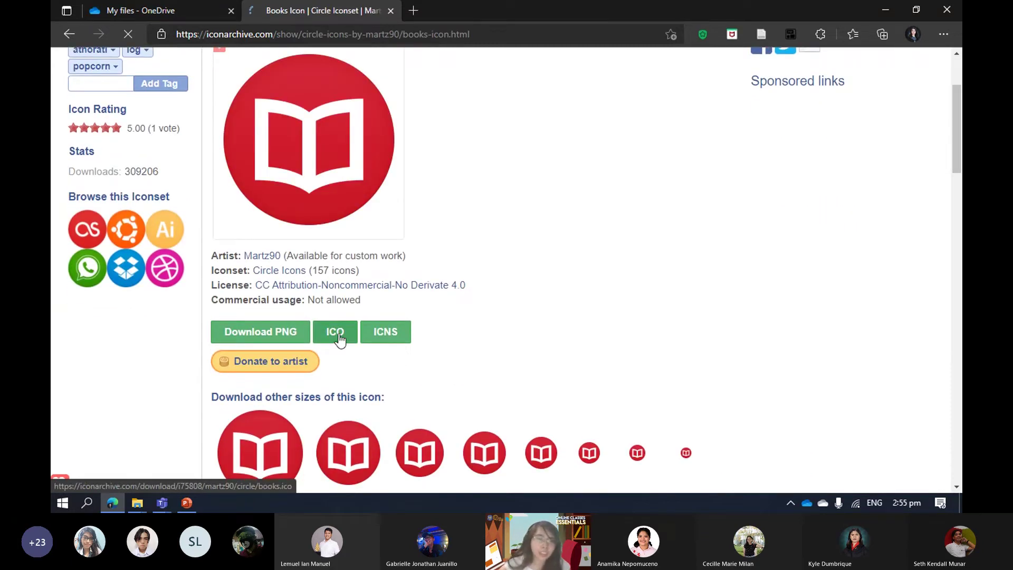
{"action": "left_click", "coordinate": [338, 333]}
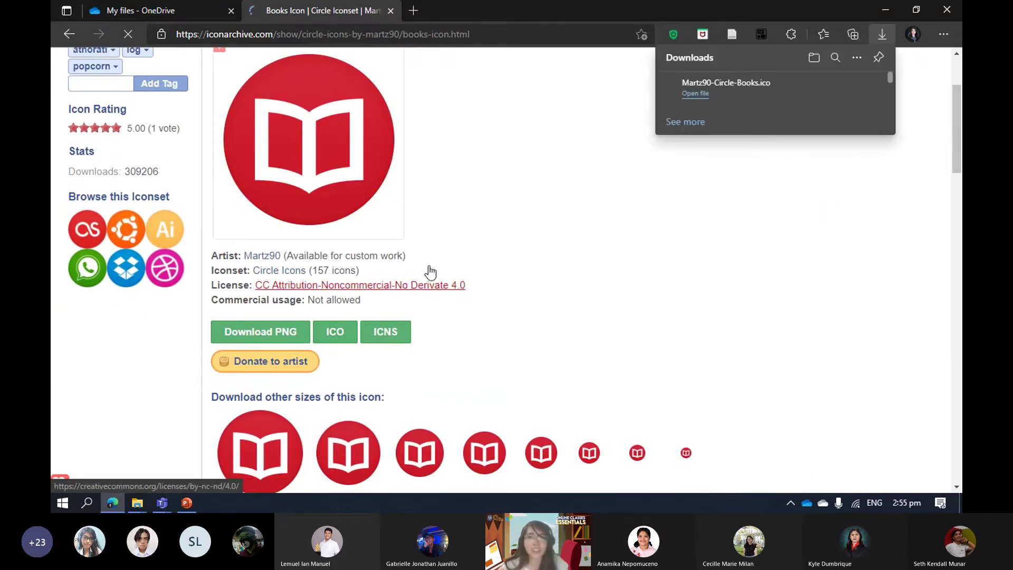
{"action": "key", "text": "alt+Tab"}
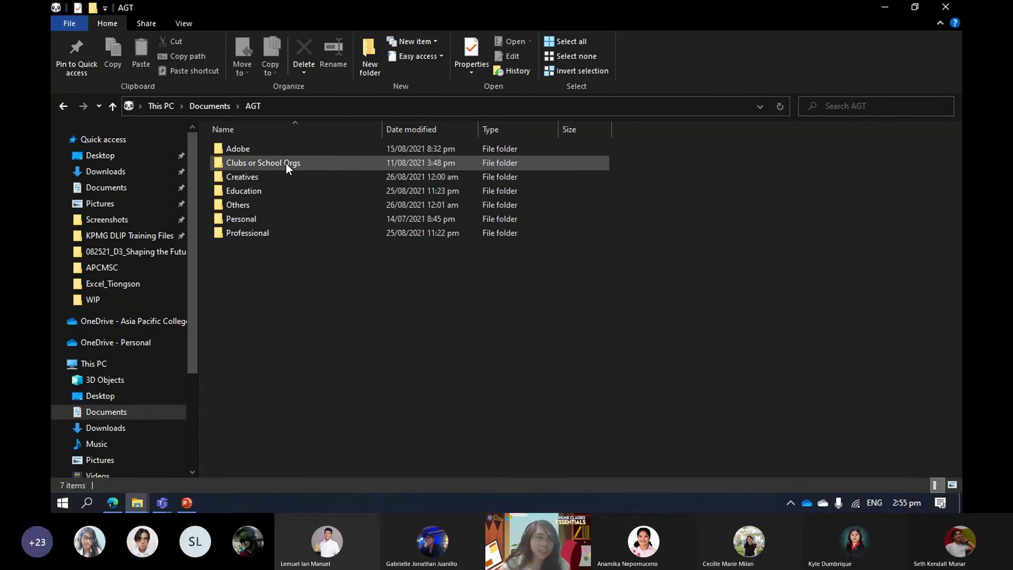
Change the Education folder's icon to the downloaded Martz90-Circle-Books.ico and close Properties.
{"action": "right_click", "coordinate": [297, 189]}
{"action": "left_click", "coordinate": [414, 454]}
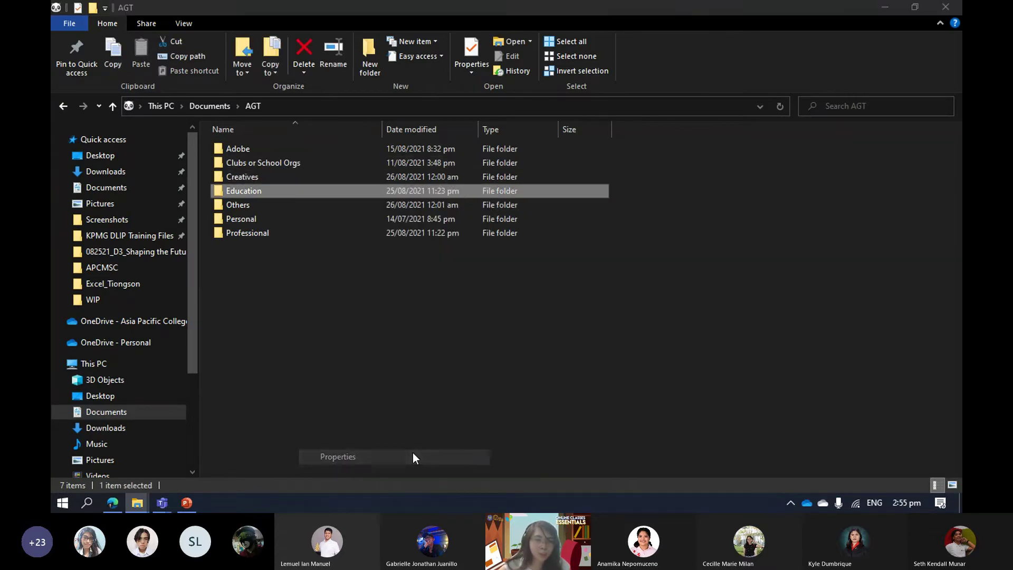
{"action": "left_click", "coordinate": [488, 197]}
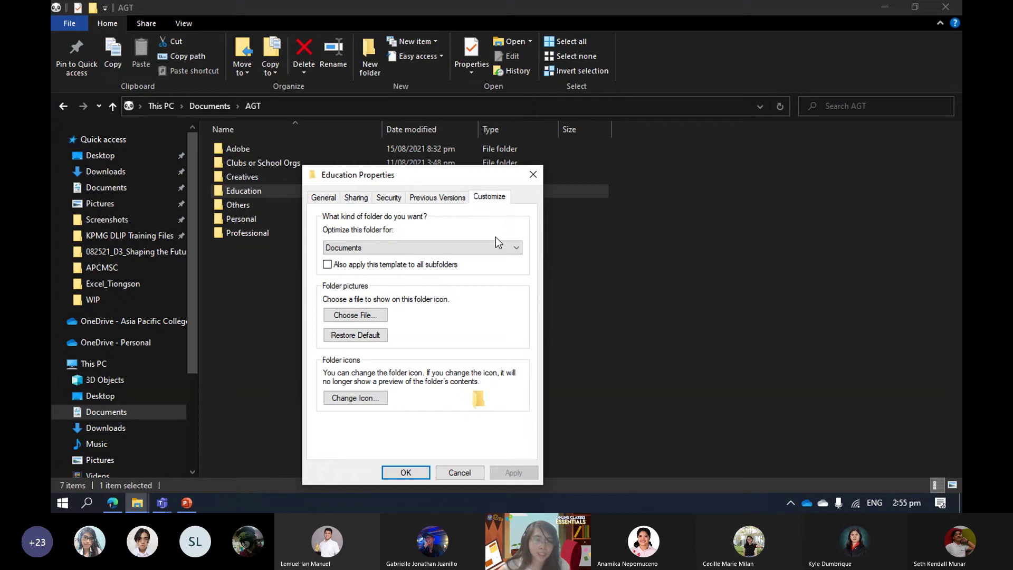
{"action": "left_click", "coordinate": [386, 393]}
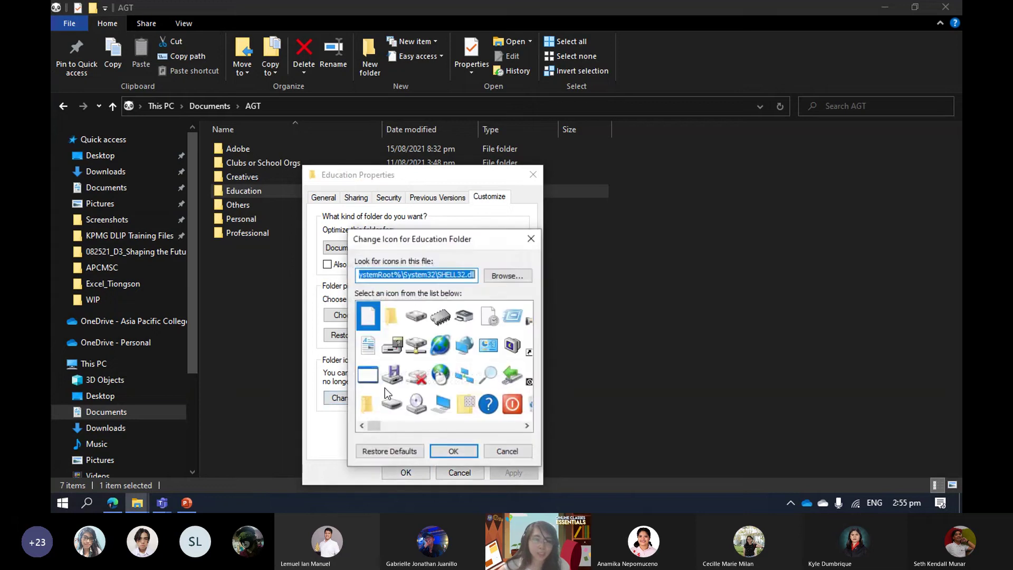
{"action": "key", "text": "ctrl+v"}
{"action": "left_click", "coordinate": [453, 450]}
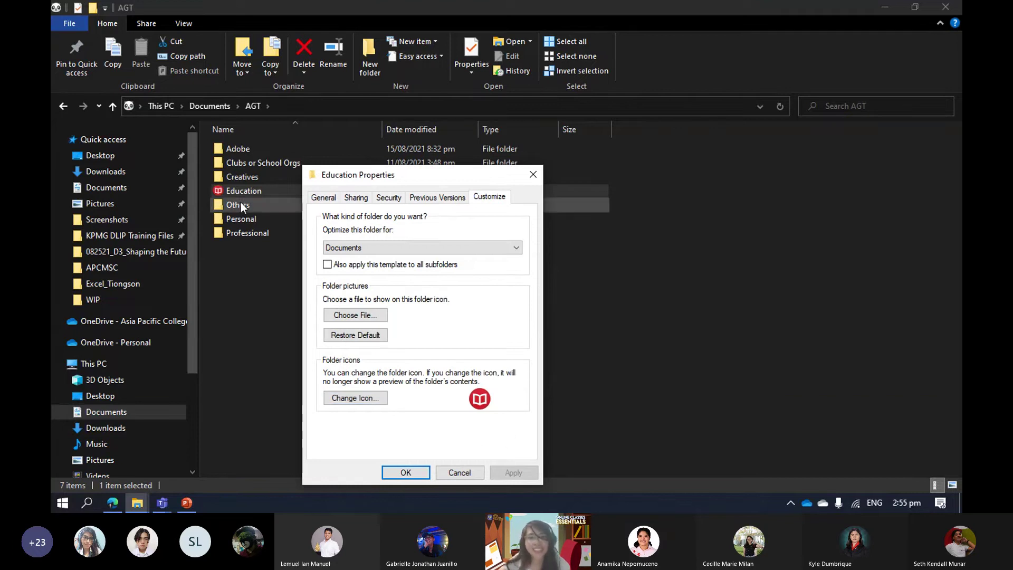
{"action": "left_click", "coordinate": [532, 174]}
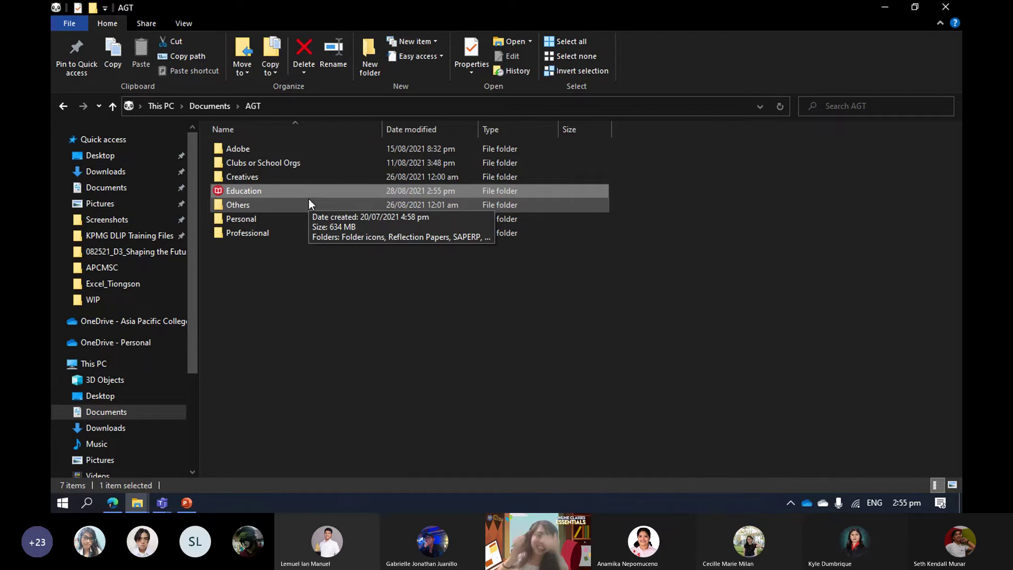
Open the Education folder, then go to Desktop > WIP from Quick access.
{"action": "double_click", "coordinate": [273, 188]}
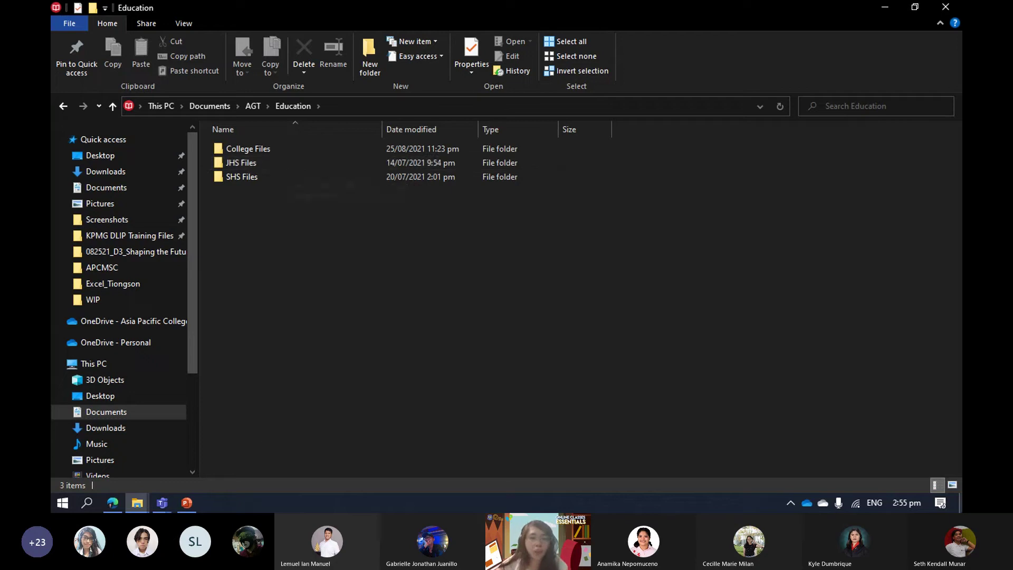
{"action": "left_click", "coordinate": [93, 300]}
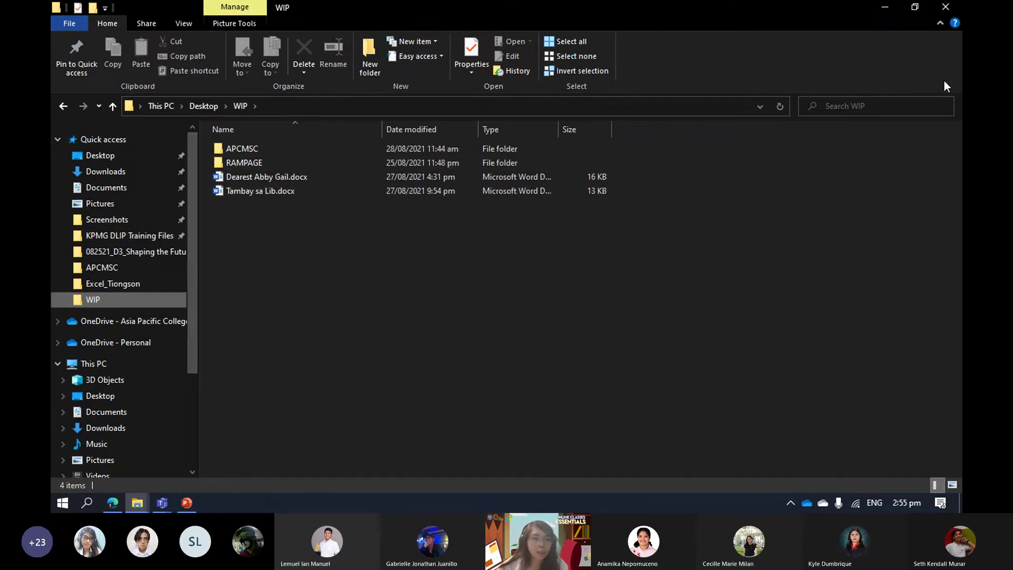
Launch Microsoft Word from Start and maximize its start screen.
{"action": "left_click", "coordinate": [62, 502]}
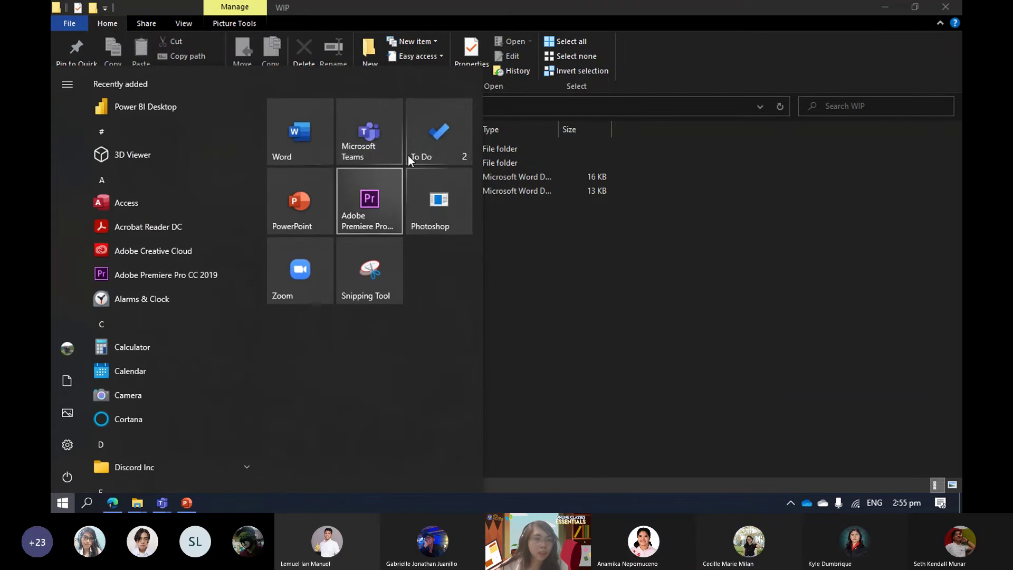
{"action": "left_click", "coordinate": [287, 147]}
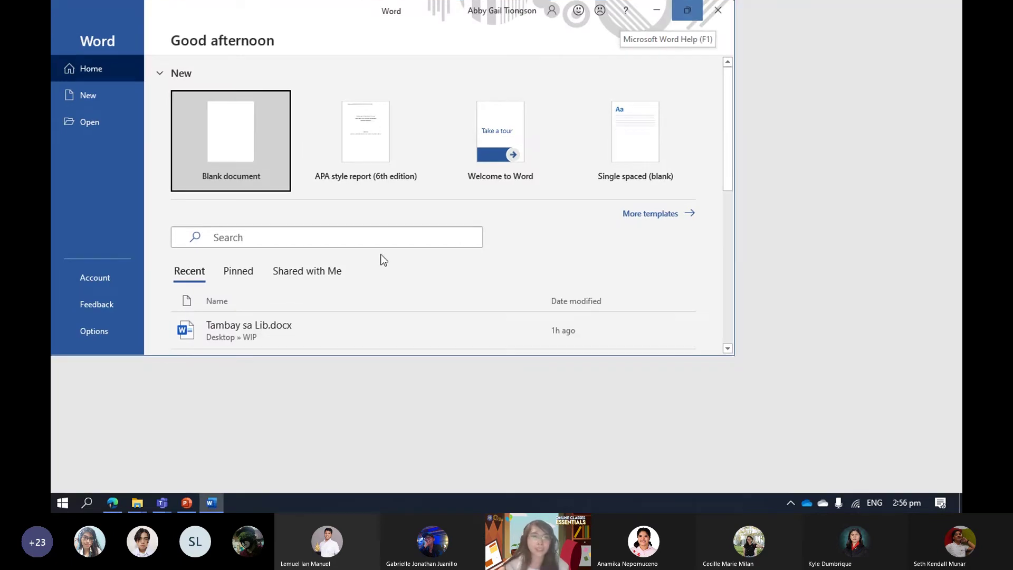
{"action": "left_click", "coordinate": [687, 10]}
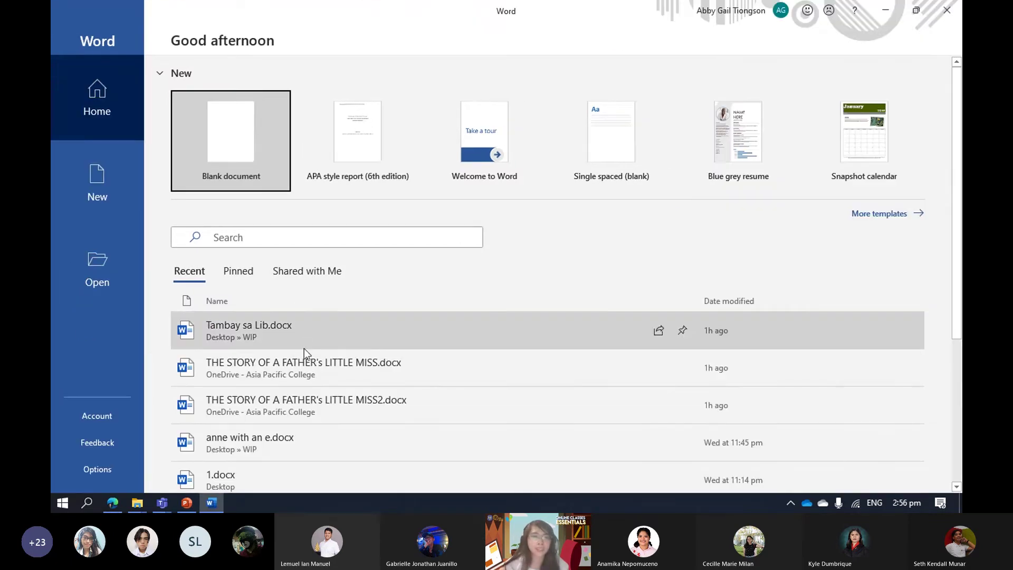
Try opening recent anne with an e.docx, dismiss the not-found error, and close Word.
{"action": "scroll", "coordinate": [279, 347], "scroll_direction": "down", "scroll_amount": 2}
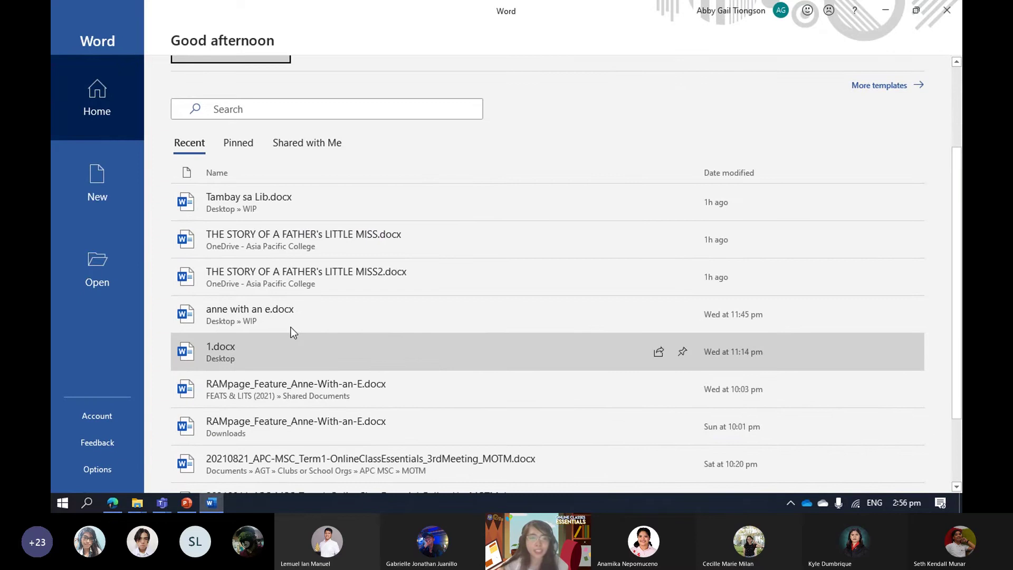
{"action": "left_click", "coordinate": [290, 327]}
{"action": "key", "text": "Return"}
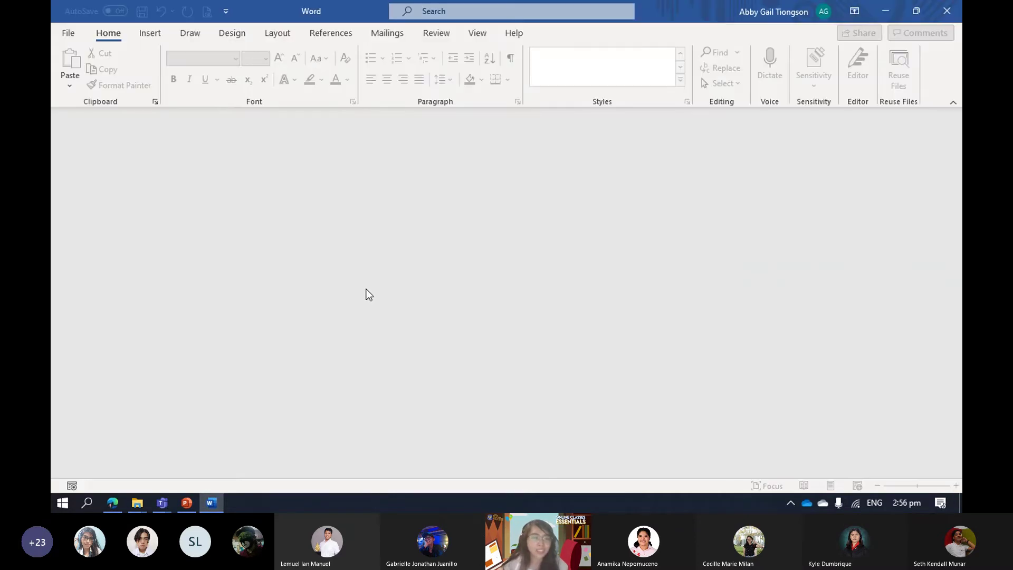
{"action": "key", "text": "alt+Tab"}
{"action": "key", "text": "alt+Tab"}
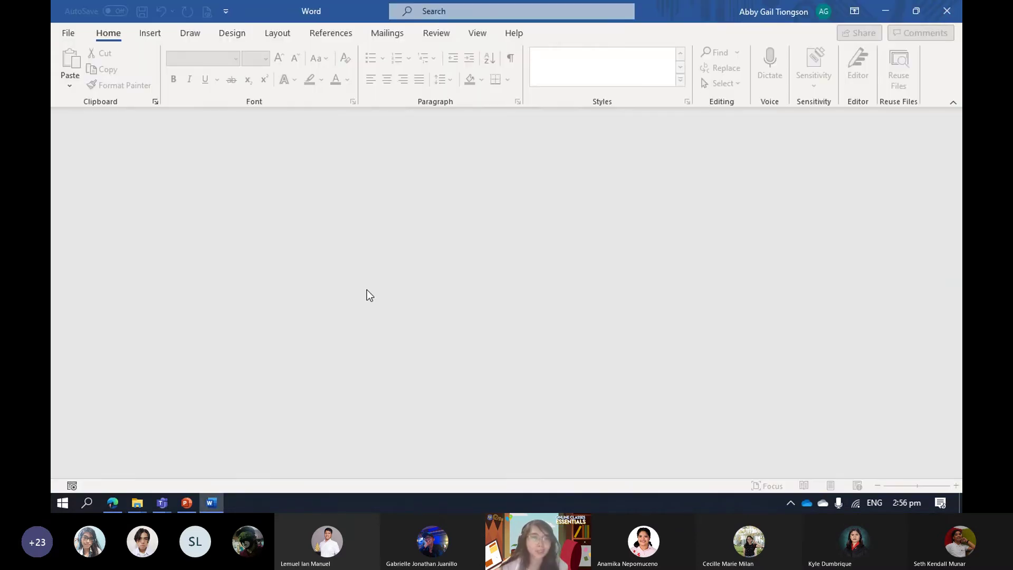
{"action": "left_click", "coordinate": [954, 9]}
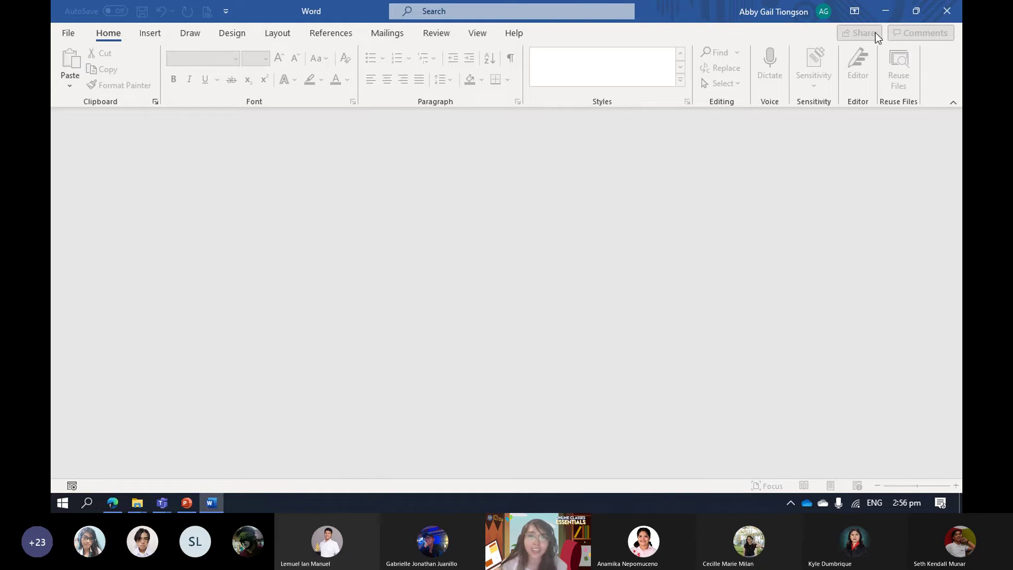
{"action": "left_click", "coordinate": [67, 30]}
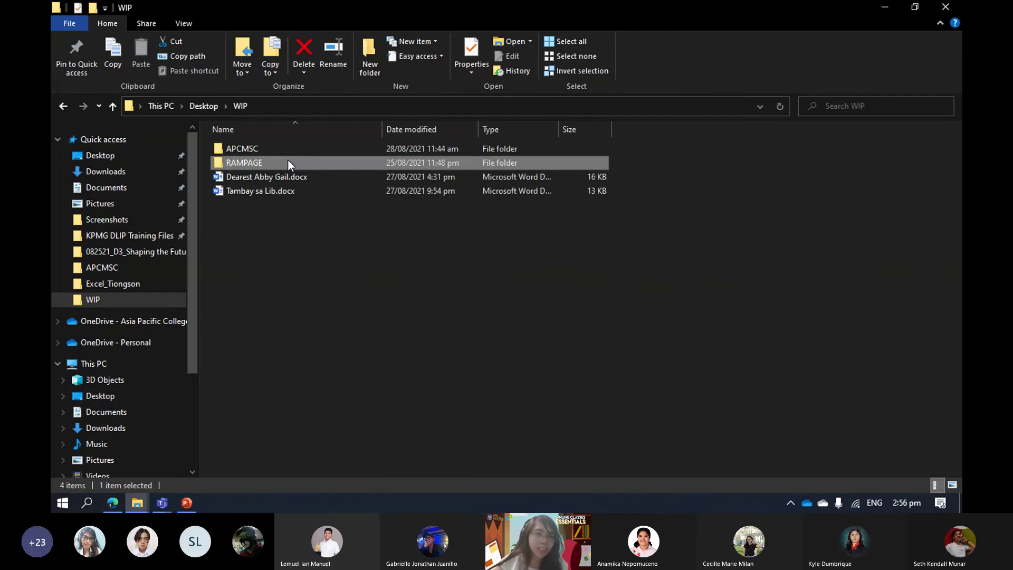
Open anne with an e.docx from the RAMPAGE folder inside WIP.
{"action": "double_click", "coordinate": [288, 159]}
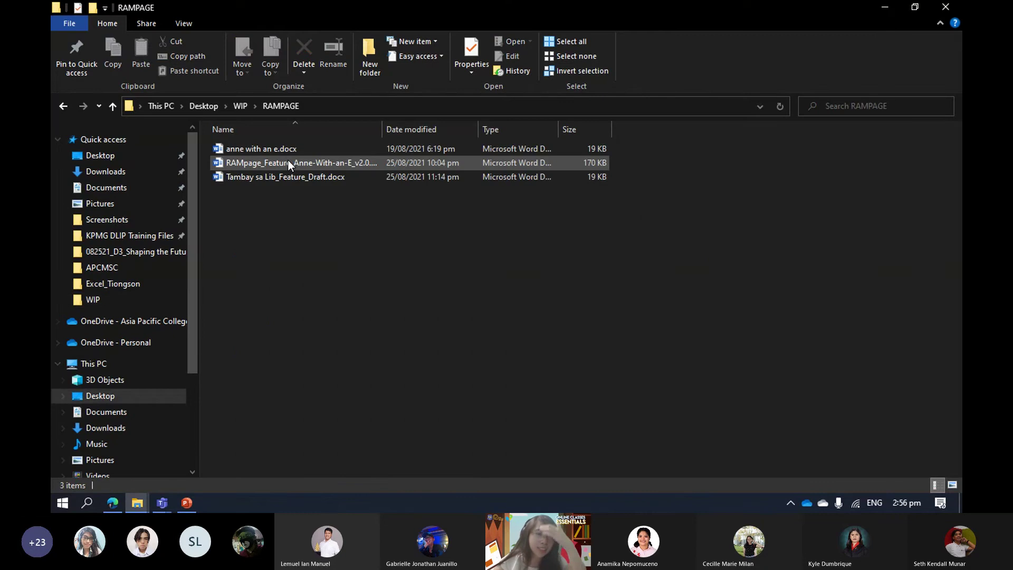
{"action": "left_click", "coordinate": [286, 176]}
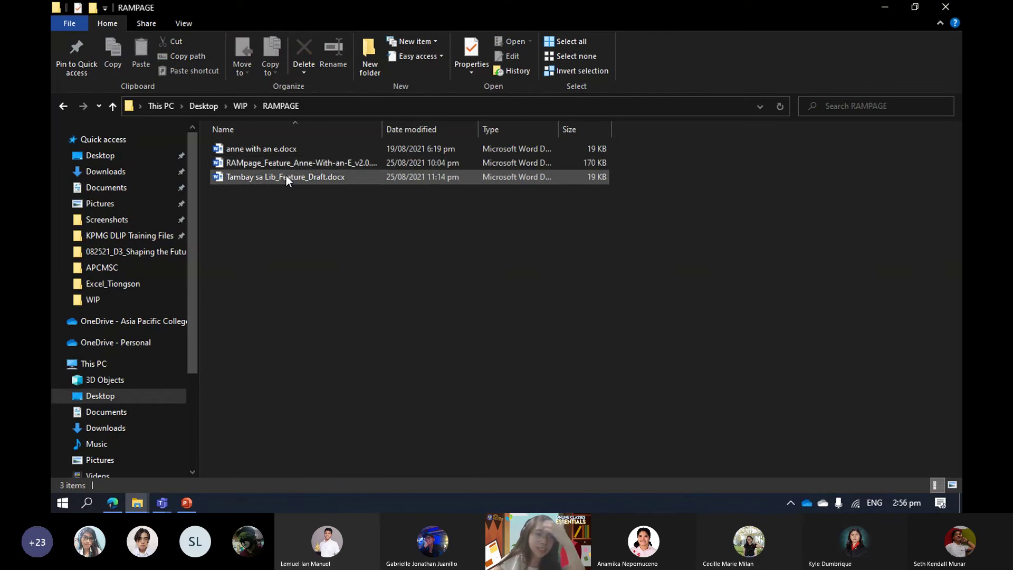
{"action": "double_click", "coordinate": [293, 150]}
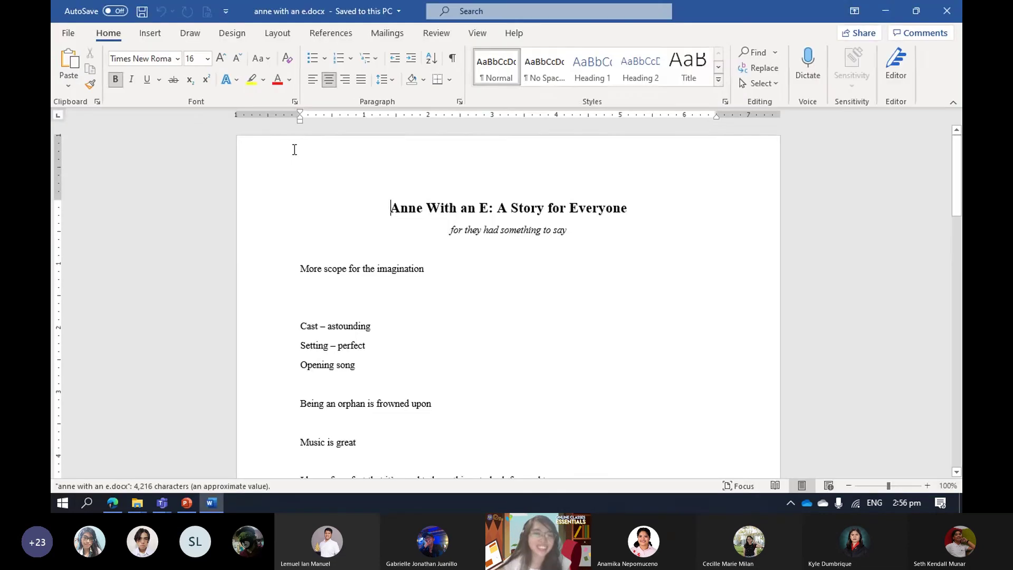
{"action": "scroll", "coordinate": [552, 271], "scroll_direction": "down", "scroll_amount": 8}
{"action": "scroll", "coordinate": [554, 270], "scroll_direction": "up", "scroll_amount": 10}
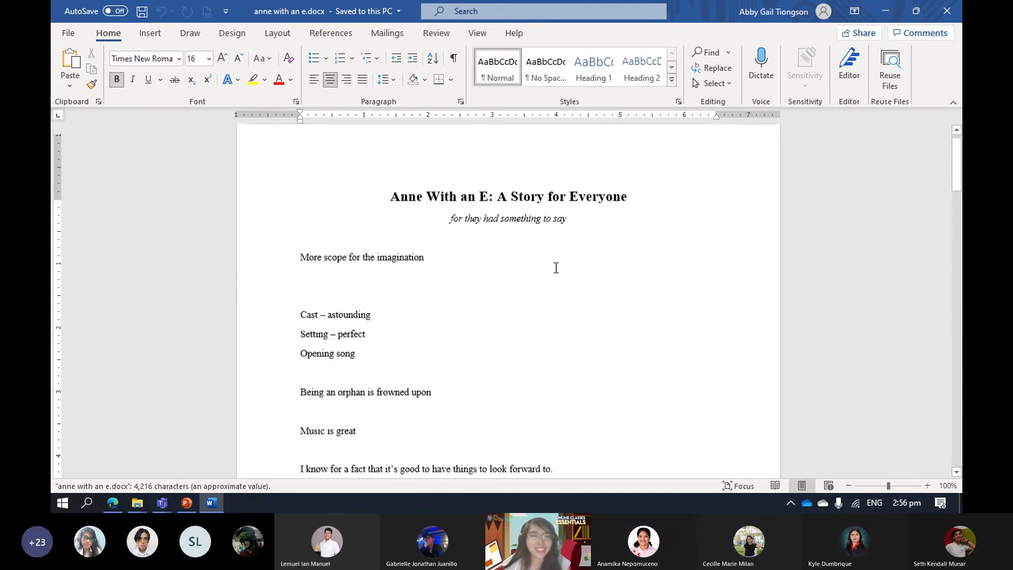
{"action": "scroll", "coordinate": [507, 282], "scroll_direction": "down", "scroll_amount": 5}
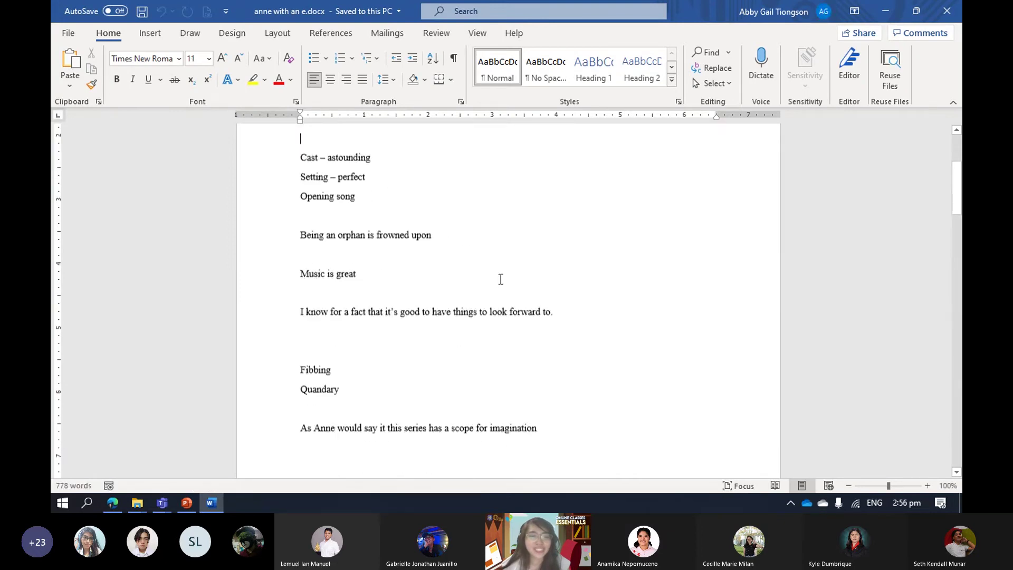
{"action": "scroll", "coordinate": [512, 273], "scroll_direction": "up", "scroll_amount": 1}
{"action": "scroll", "coordinate": [512, 271], "scroll_direction": "up", "scroll_amount": 3}
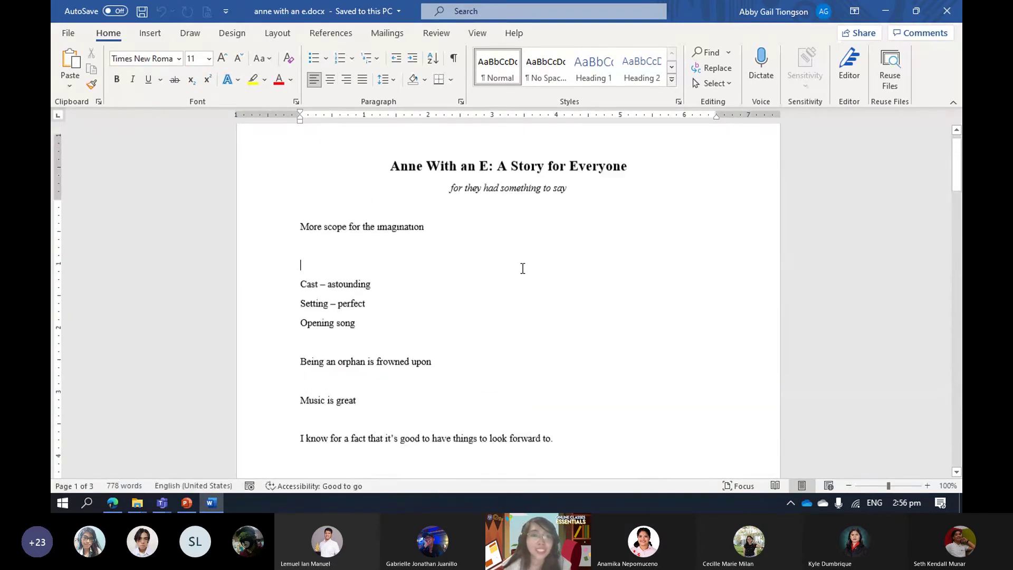
{"action": "scroll", "coordinate": [549, 269], "scroll_direction": "down", "scroll_amount": 2}
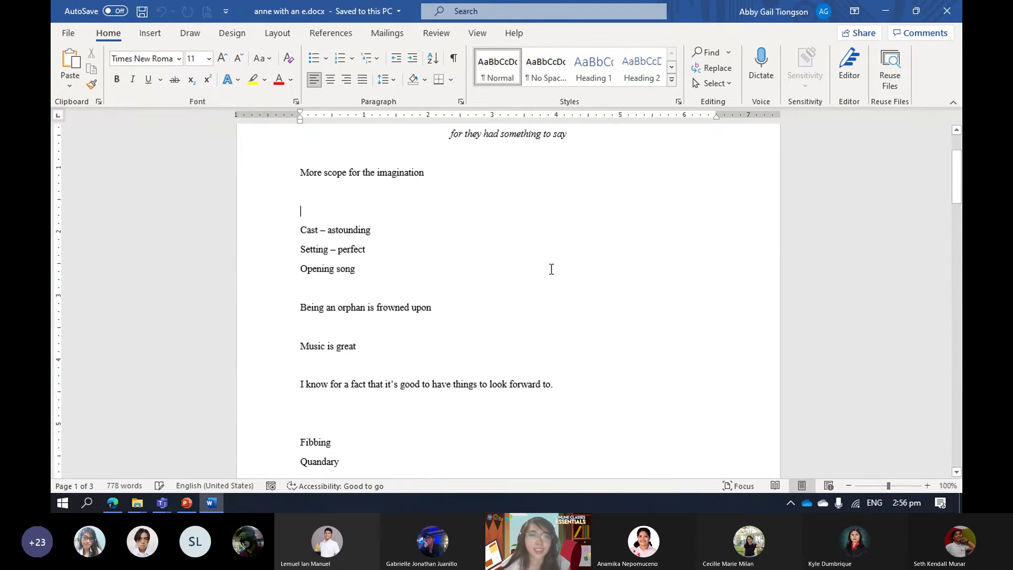
{"action": "scroll", "coordinate": [552, 269], "scroll_direction": "up", "scroll_amount": 2}
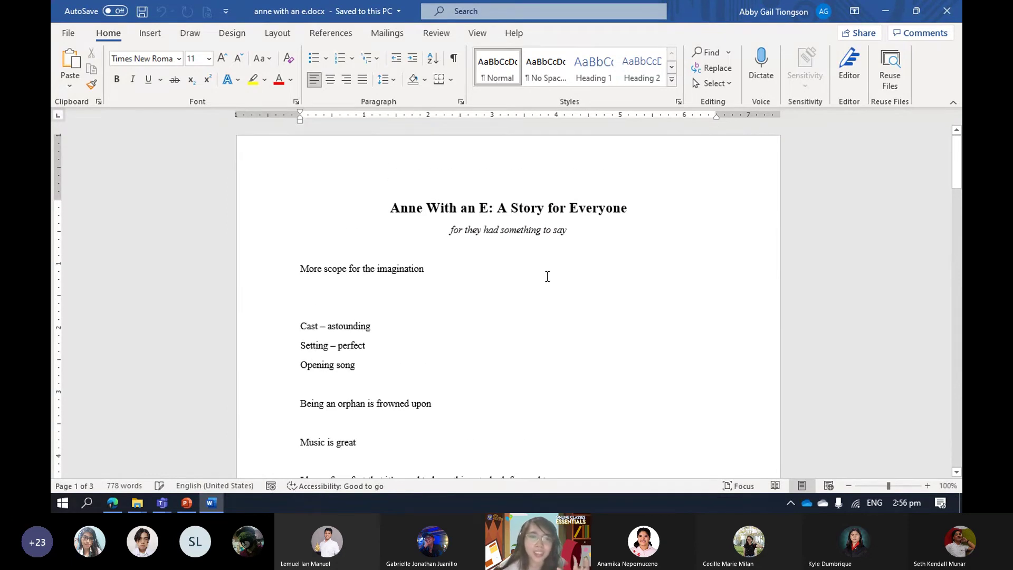
{"action": "scroll", "coordinate": [548, 277], "scroll_direction": "down", "scroll_amount": 2}
{"action": "key", "text": "Down"}
{"action": "key", "text": "Down"}
{"action": "key", "text": "Down"}
{"action": "key", "text": "End"}
{"action": "scroll", "coordinate": [524, 232], "scroll_direction": "up", "scroll_amount": 2}
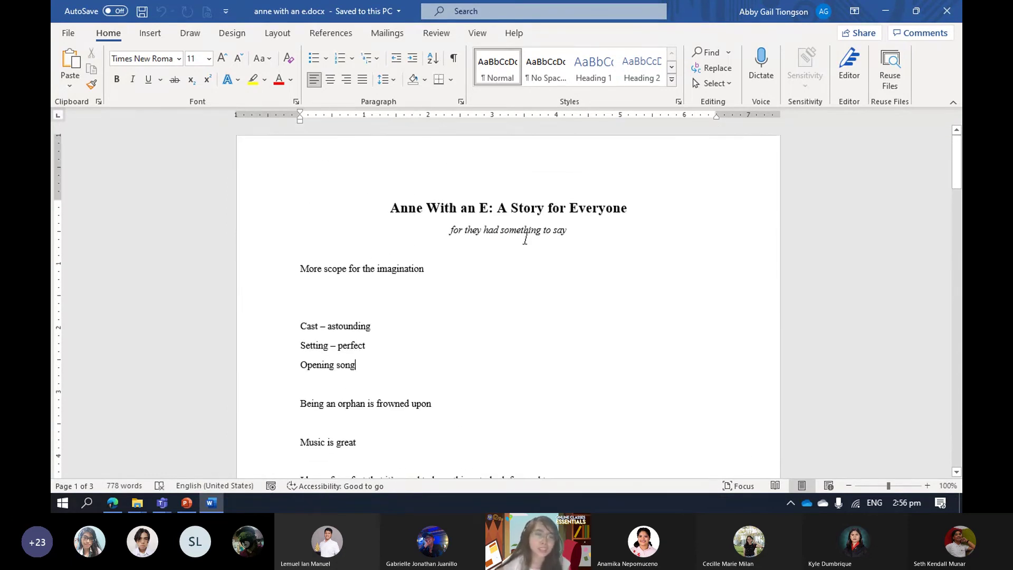
{"action": "scroll", "coordinate": [536, 269], "scroll_direction": "down", "scroll_amount": 1}
{"action": "scroll", "coordinate": [543, 281], "scroll_direction": "down", "scroll_amount": 1}
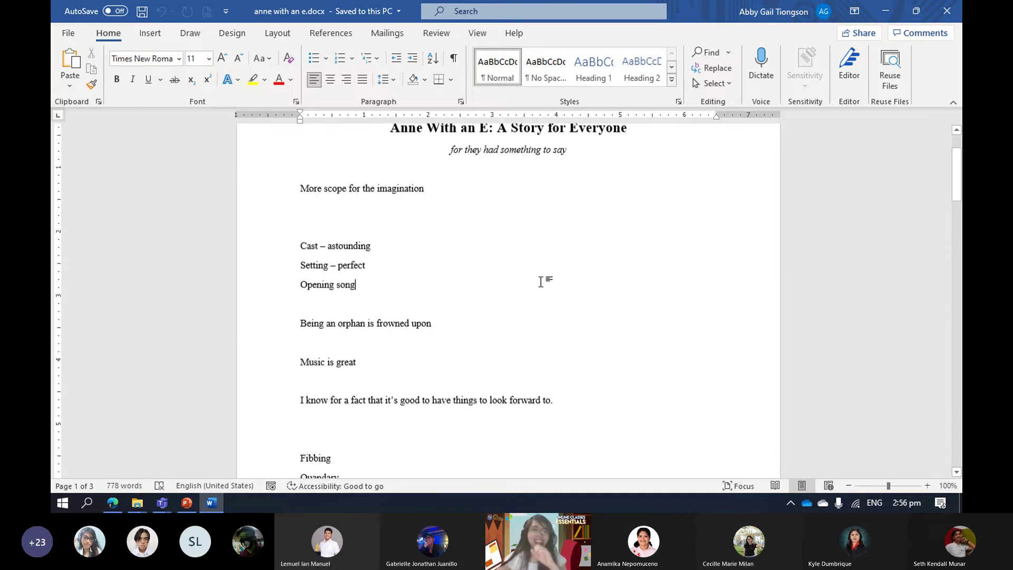
{"action": "scroll", "coordinate": [479, 258], "scroll_direction": "up", "scroll_amount": 2}
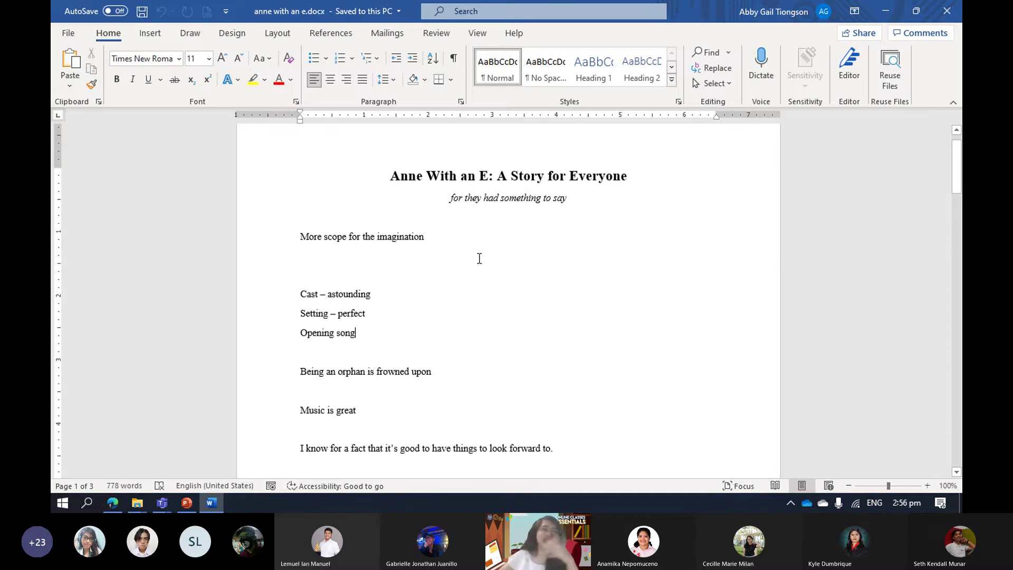
{"action": "scroll", "coordinate": [529, 232], "scroll_direction": "down", "scroll_amount": 1}
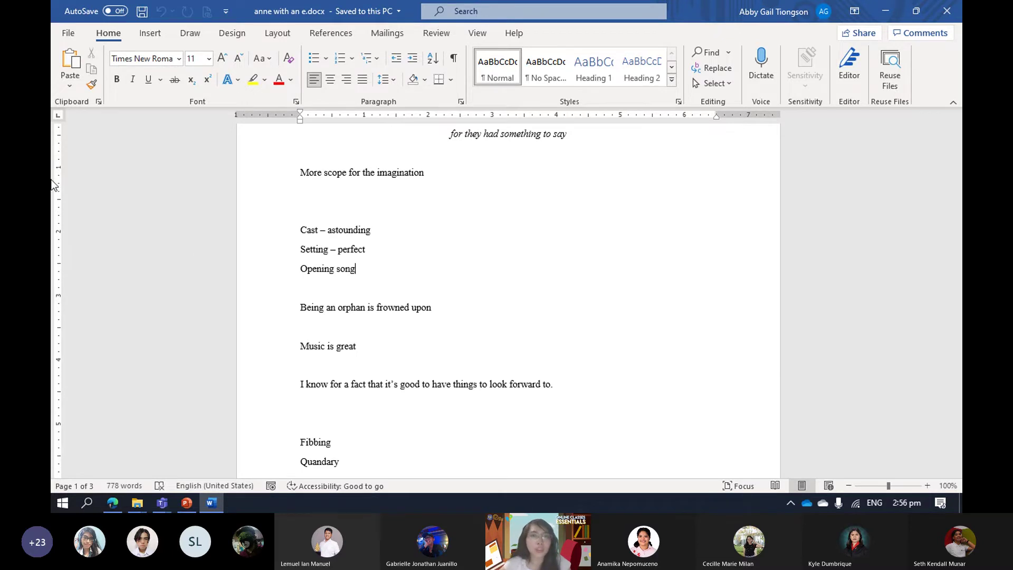
Open the Save As dialog via File > Save As > Browse.
{"action": "left_click", "coordinate": [68, 33]}
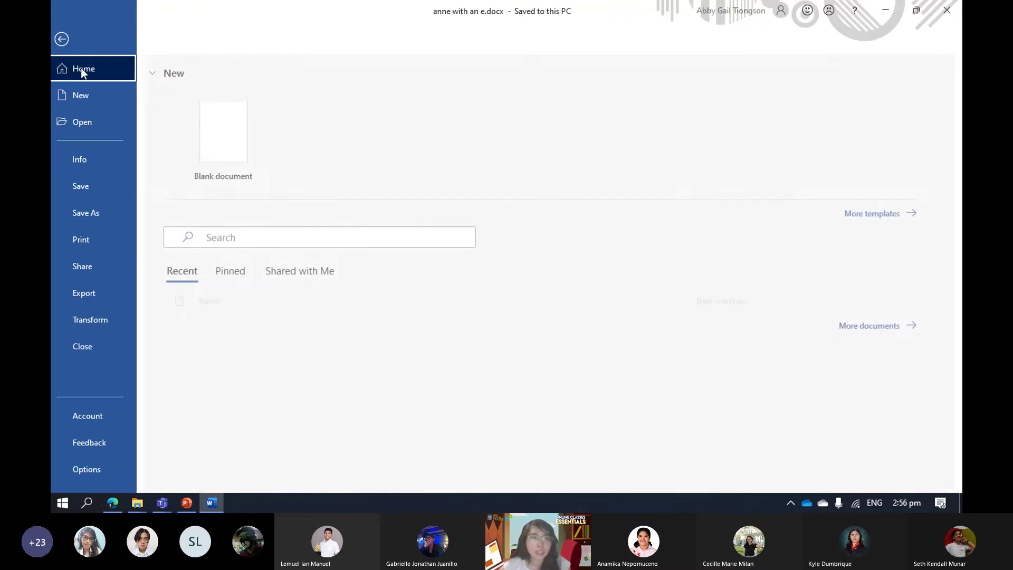
{"action": "left_click", "coordinate": [84, 212]}
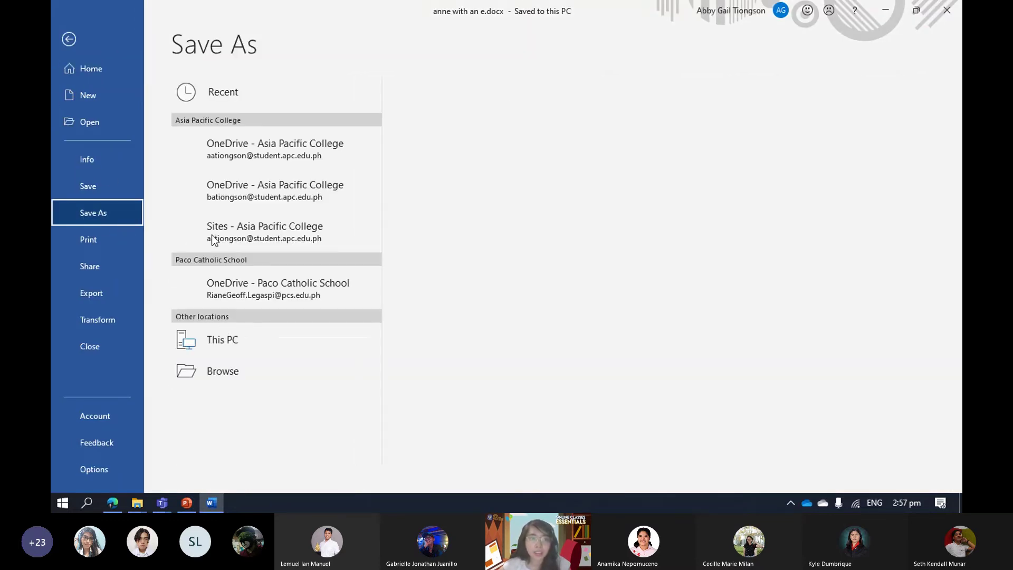
{"action": "left_click", "coordinate": [230, 378]}
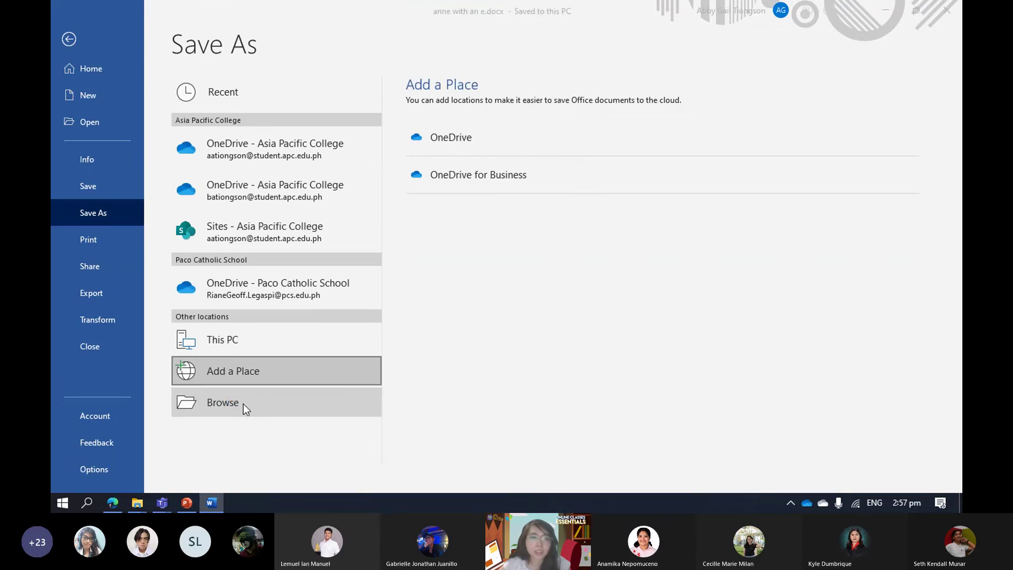
{"action": "left_click", "coordinate": [243, 403]}
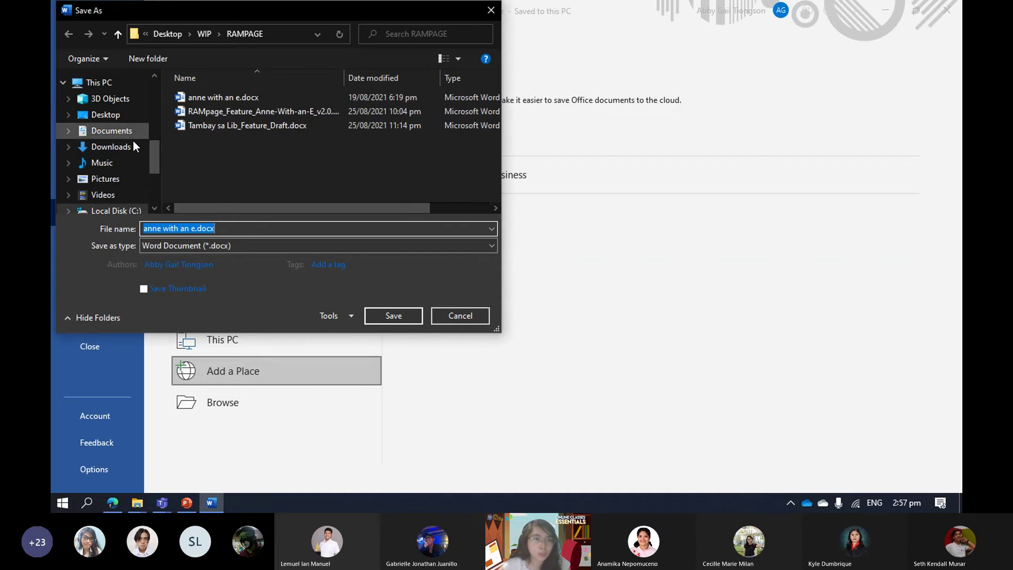
Navigate to Documents > AGT > Clubs or School Orgs > RamPage as the save location.
{"action": "scroll", "coordinate": [132, 143], "scroll_direction": "down", "scroll_amount": 2}
{"action": "scroll", "coordinate": [130, 151], "scroll_direction": "down", "scroll_amount": 1}
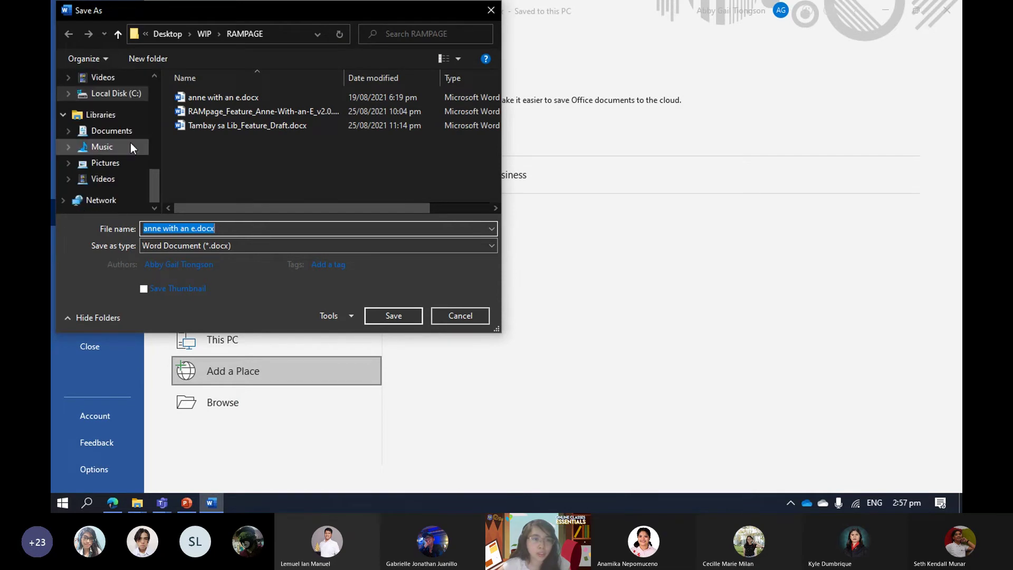
{"action": "scroll", "coordinate": [131, 147], "scroll_direction": "up", "scroll_amount": 4}
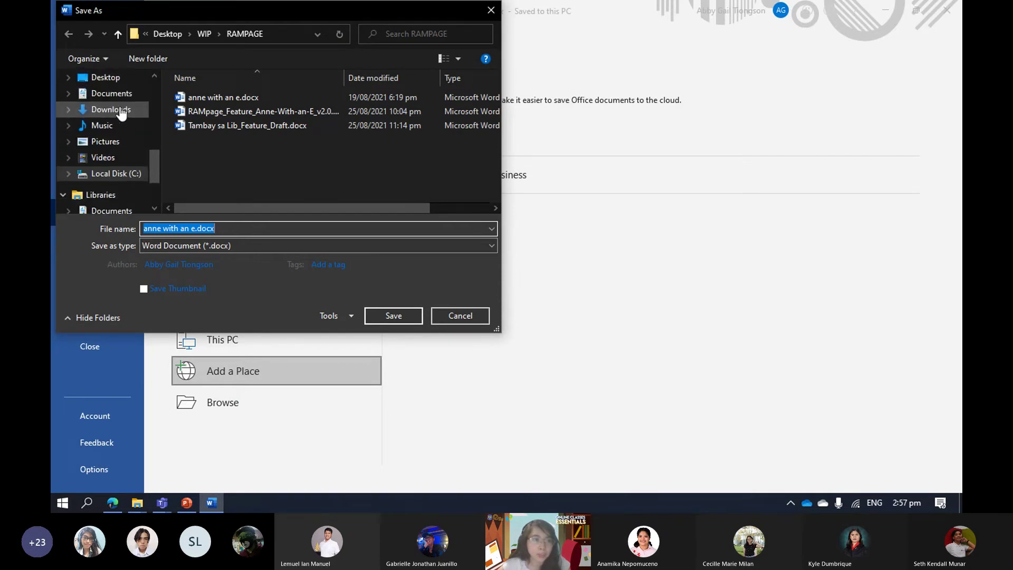
{"action": "left_click", "coordinate": [113, 130]}
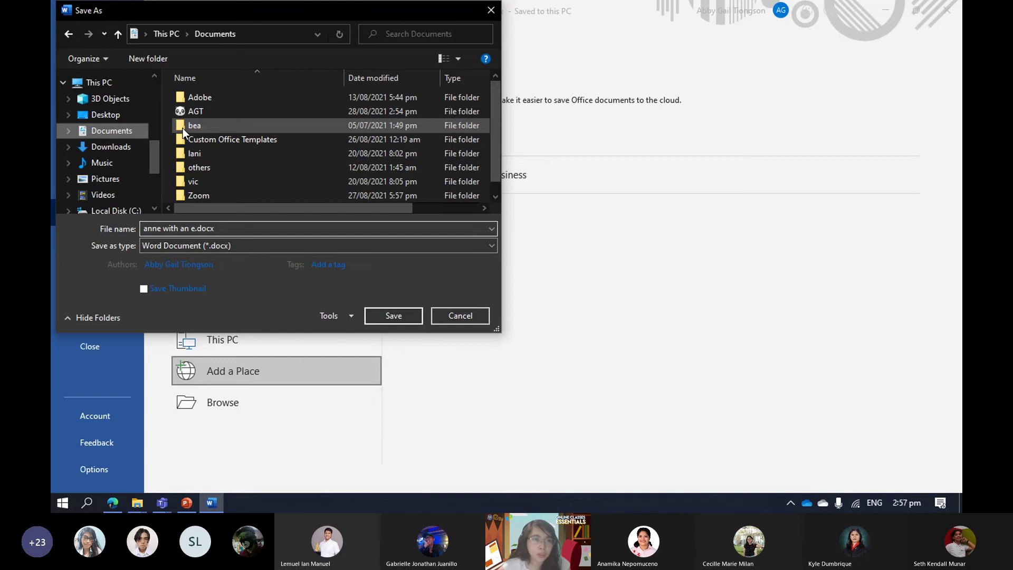
{"action": "double_click", "coordinate": [219, 113]}
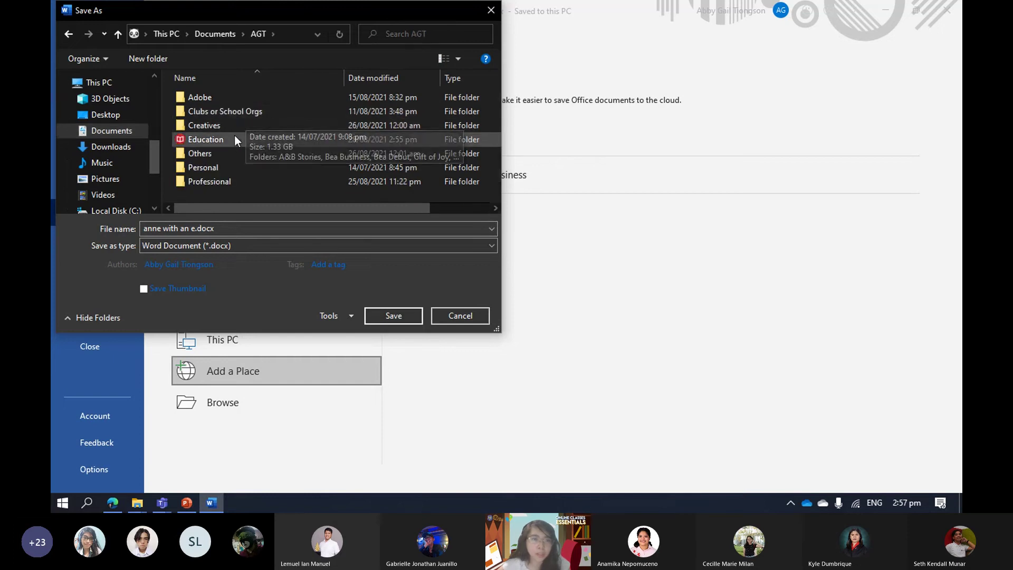
{"action": "double_click", "coordinate": [245, 110]}
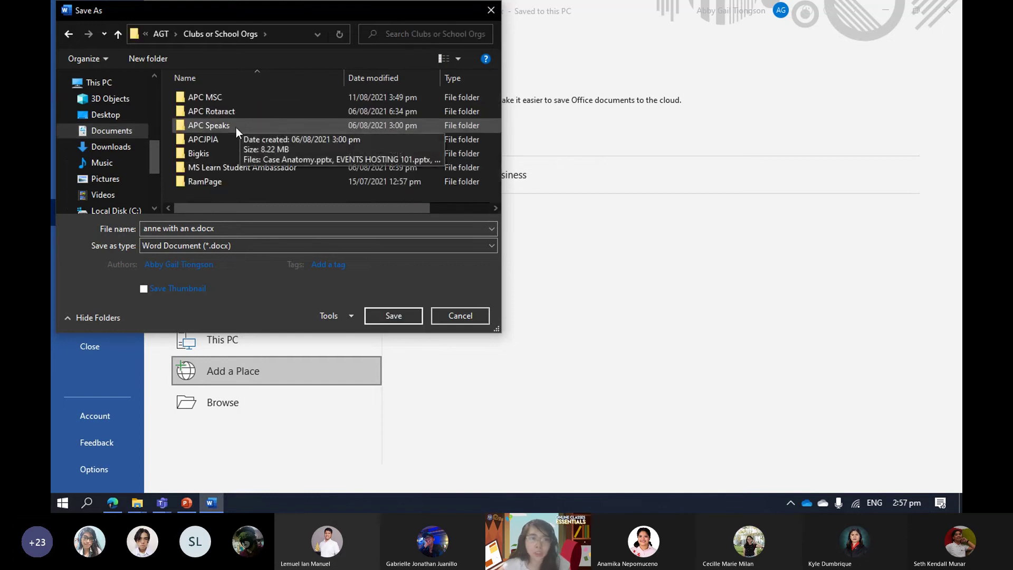
{"action": "double_click", "coordinate": [223, 180]}
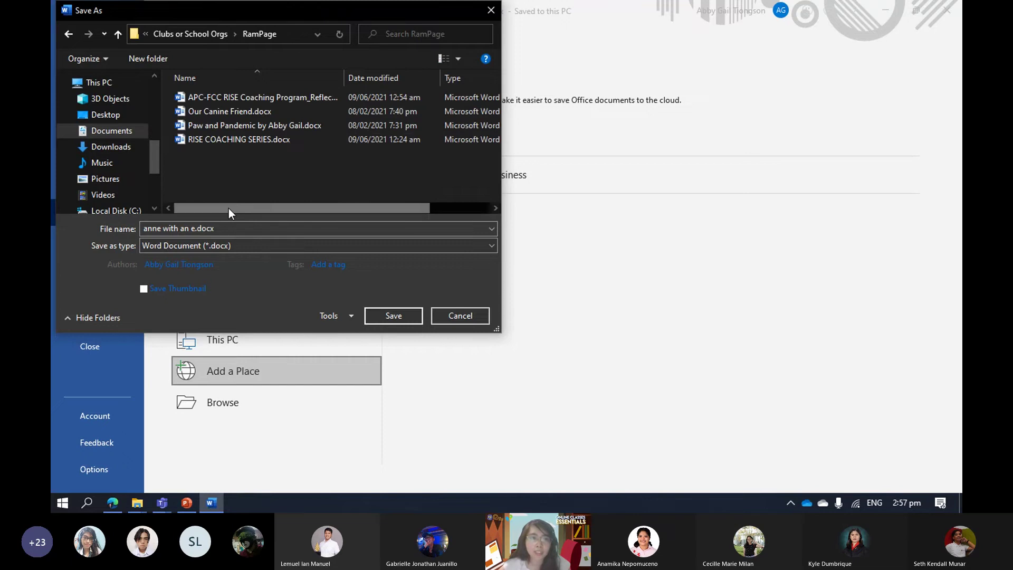
Rename the file to 'RAMPAGE_Anne with an E' and save it.
{"action": "left_click", "coordinate": [179, 228]}
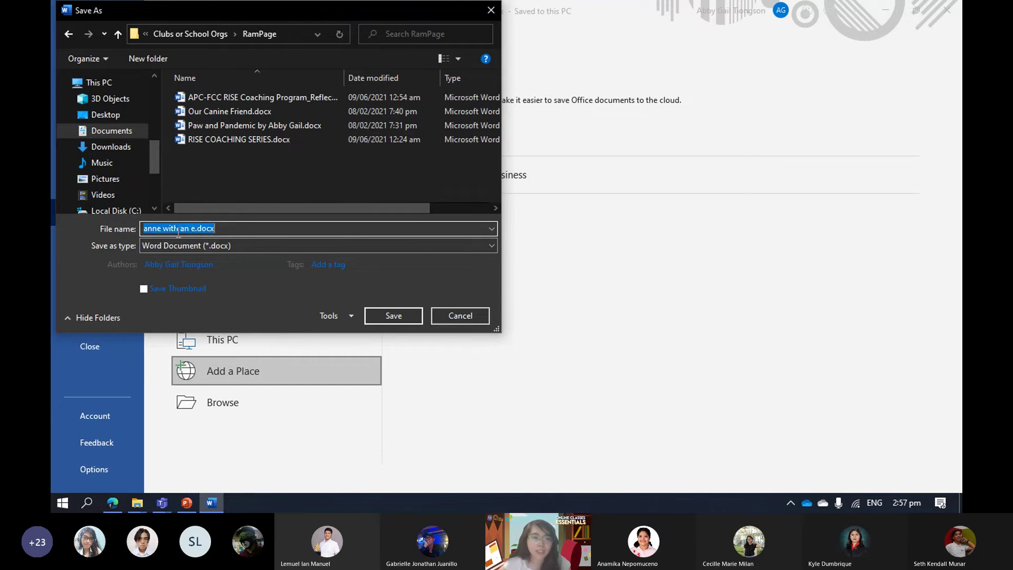
{"action": "left_click", "coordinate": [179, 229]}
{"action": "left_click_drag", "start_coordinate": [195, 228], "coordinate": [126, 227]}
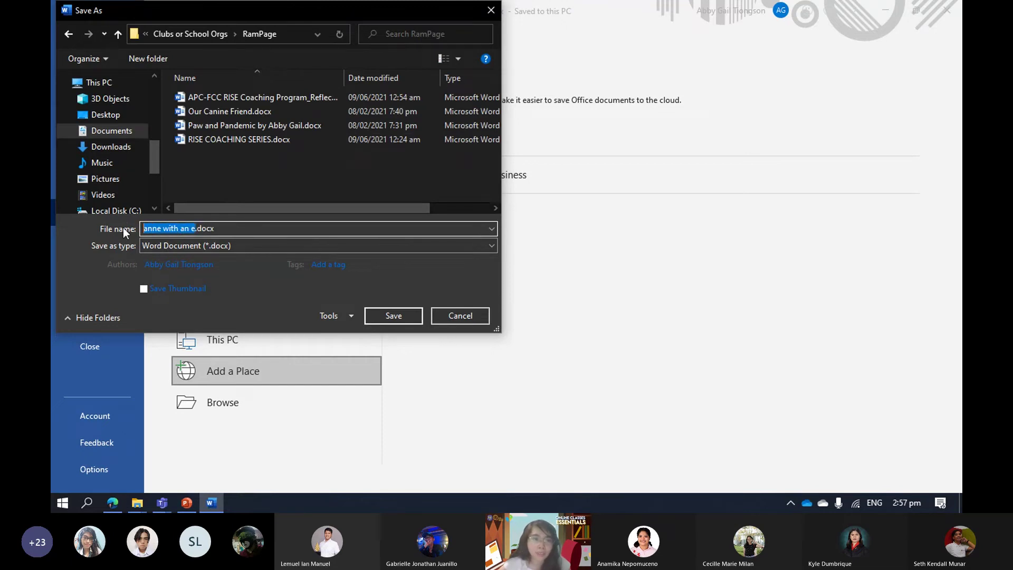
{"action": "key", "text": "BackSpace"}
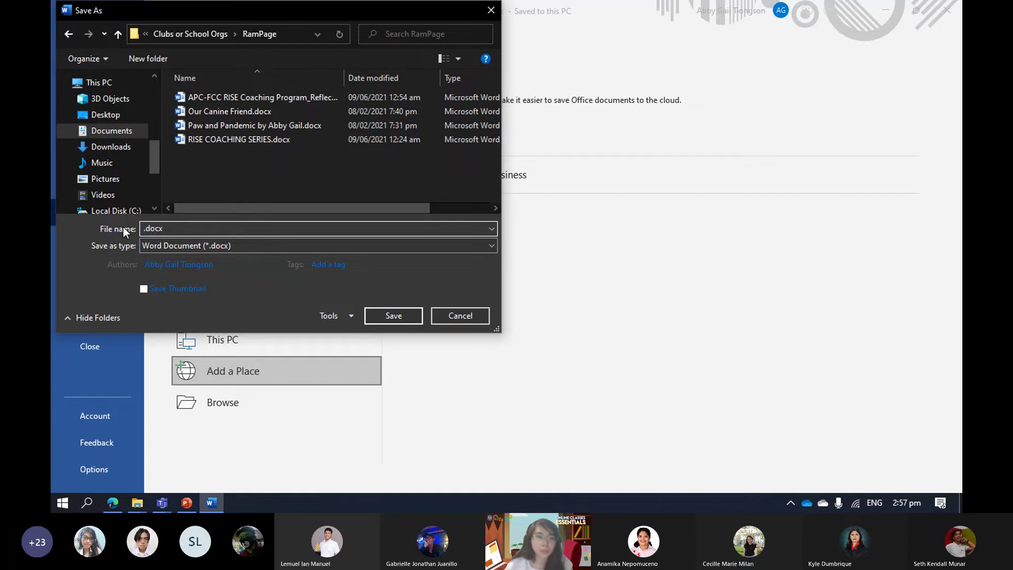
{"action": "type", "text": "RAMPA"}
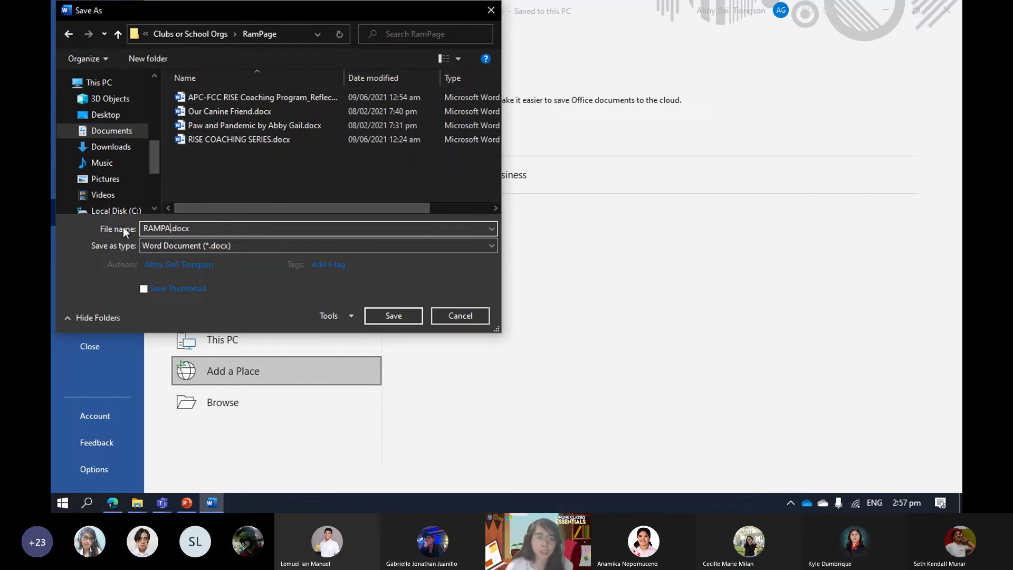
{"action": "type", "text": "GE"}
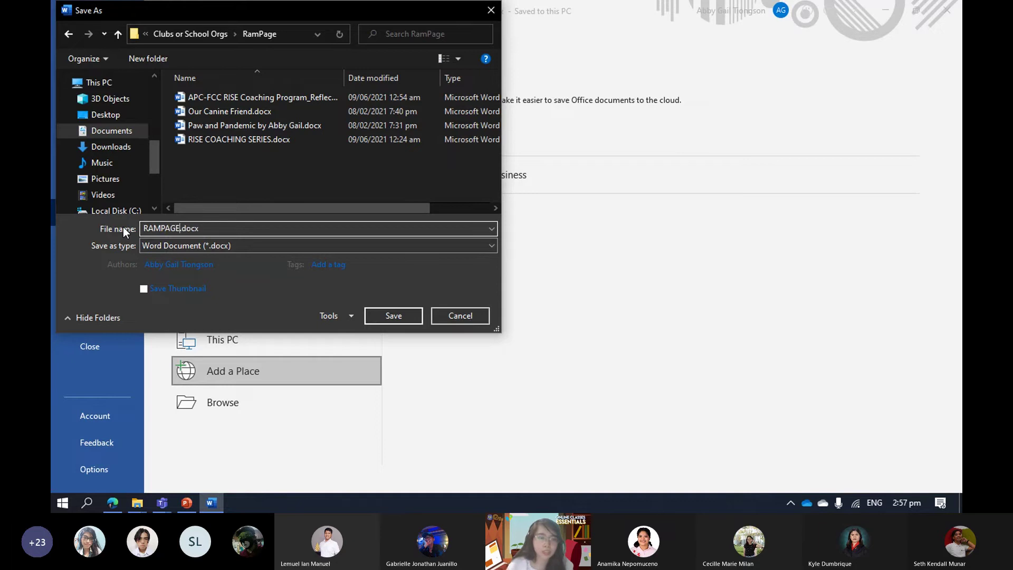
{"action": "type", "text": "_Anne"}
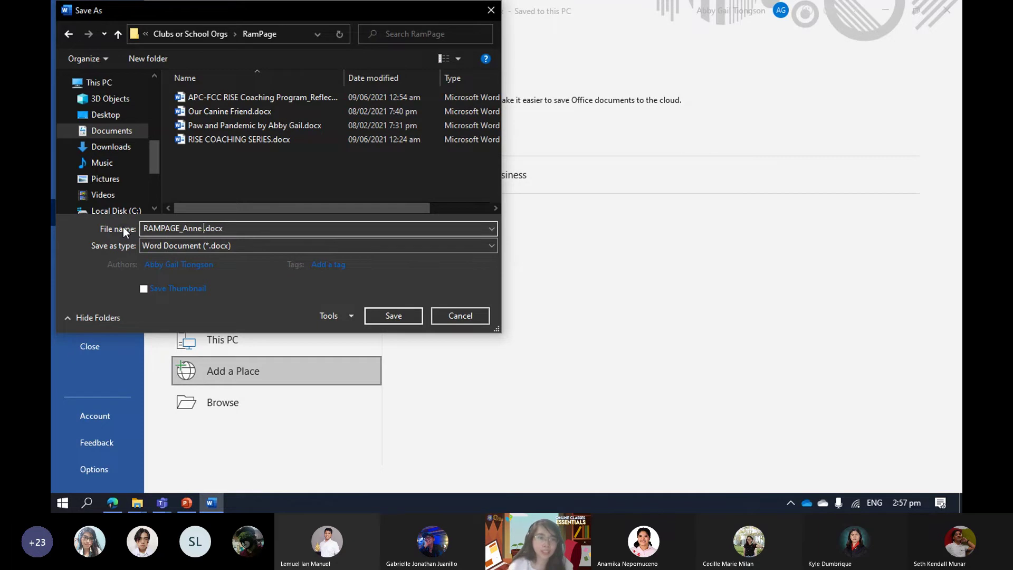
{"action": "type", "text": " with "}
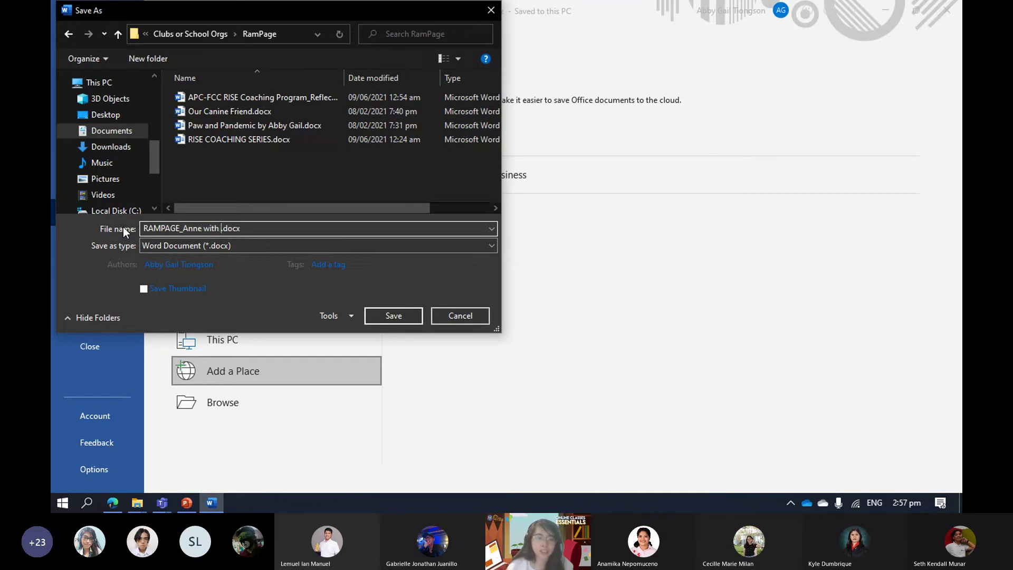
{"action": "type", "text": "an E"}
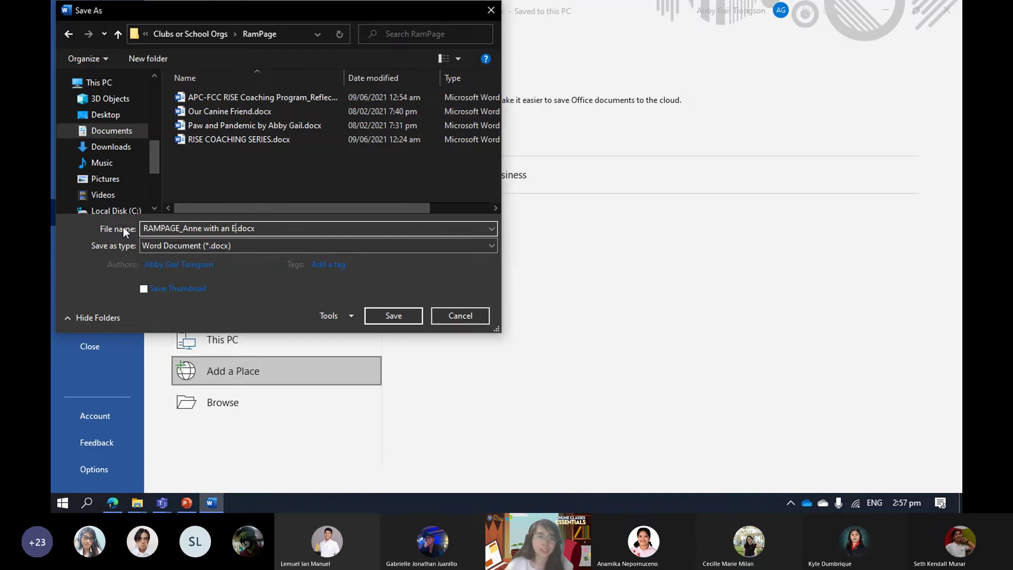
{"action": "left_click", "coordinate": [392, 315]}
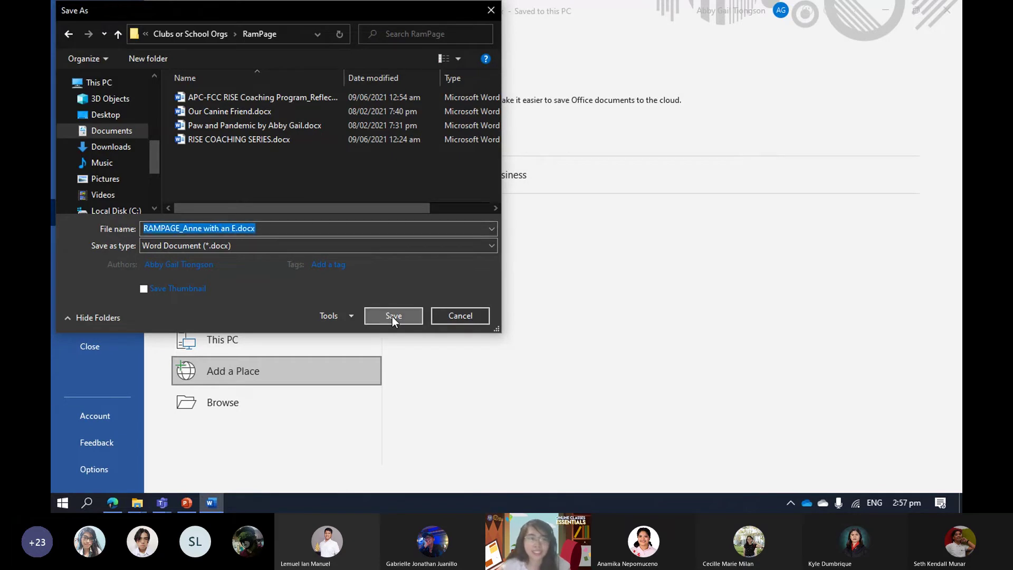
Start a new Word window from the taskbar jump list to reach the start screen.
{"action": "scroll", "coordinate": [448, 290], "scroll_direction": "up", "scroll_amount": 3}
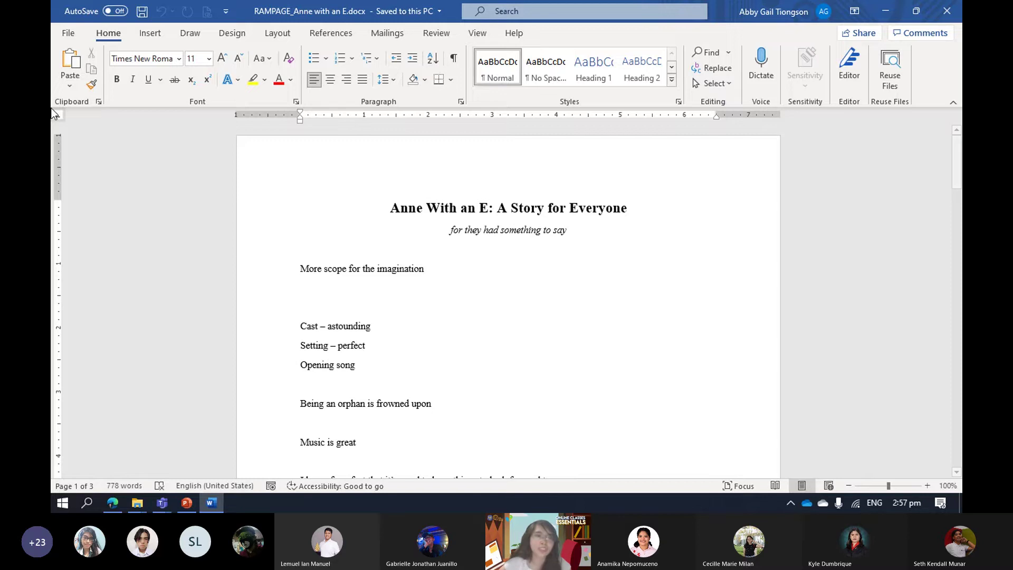
{"action": "left_click", "coordinate": [67, 32]}
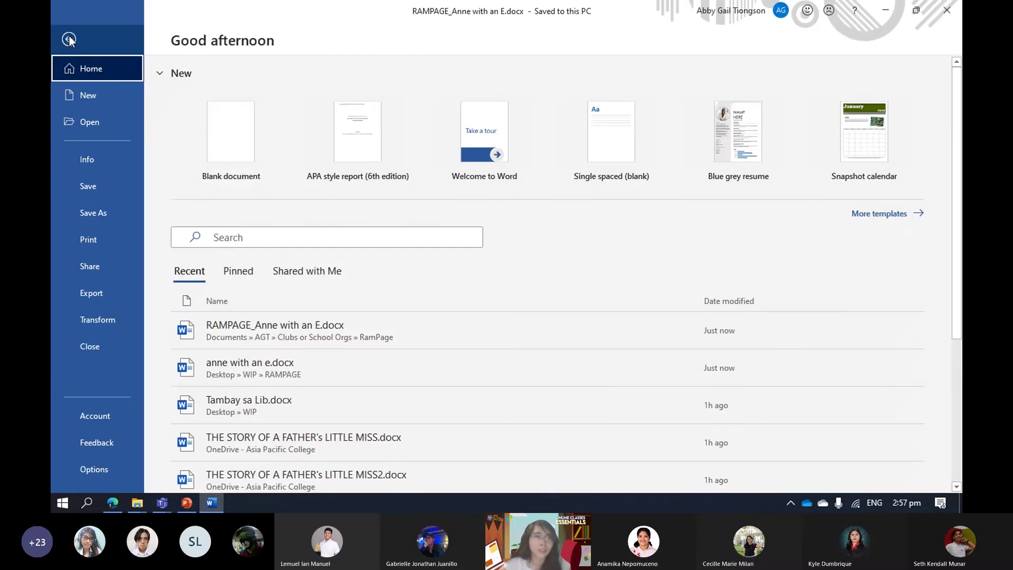
{"action": "left_click", "coordinate": [69, 39]}
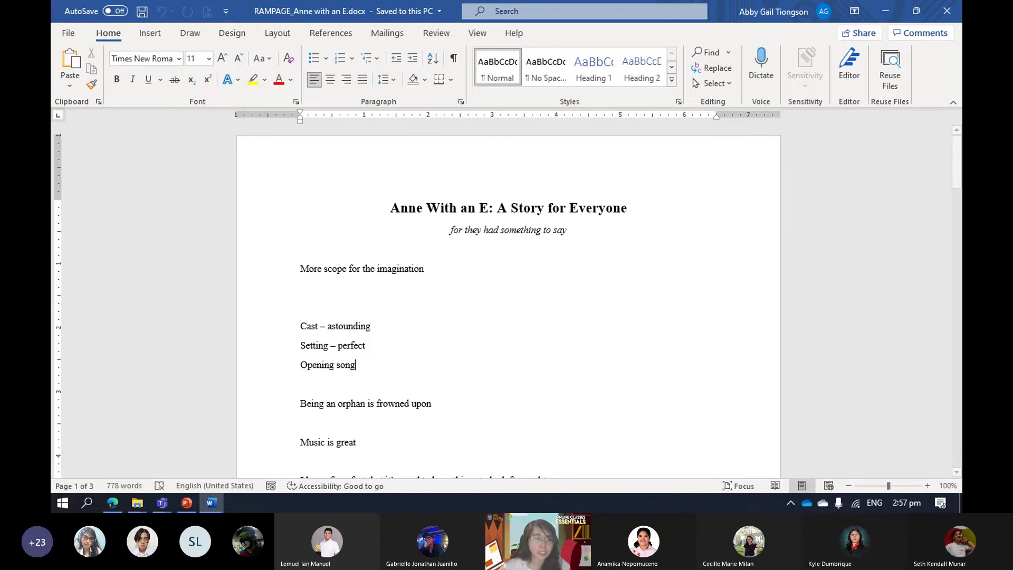
{"action": "right_click", "coordinate": [212, 502]}
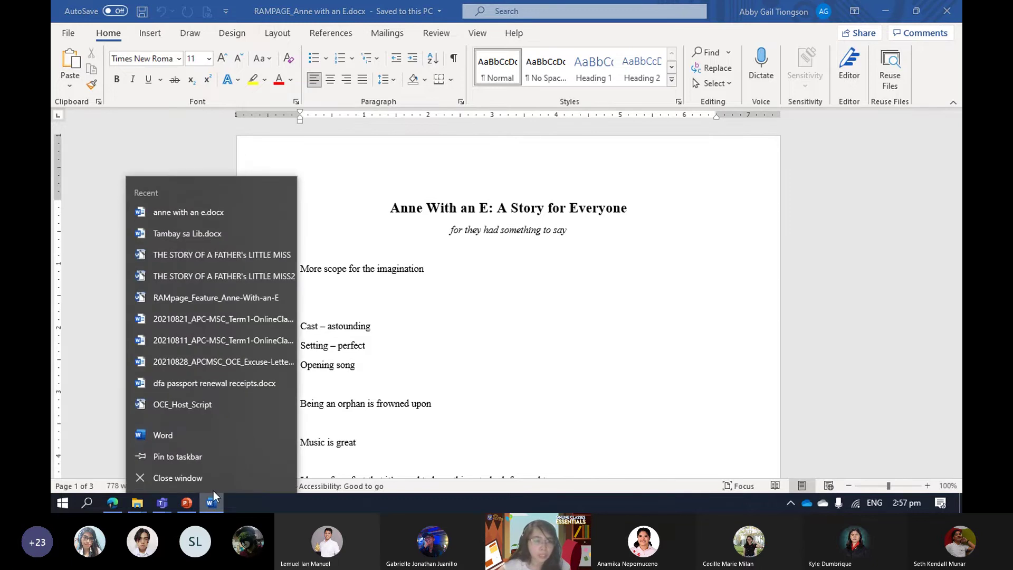
{"action": "left_click", "coordinate": [223, 436]}
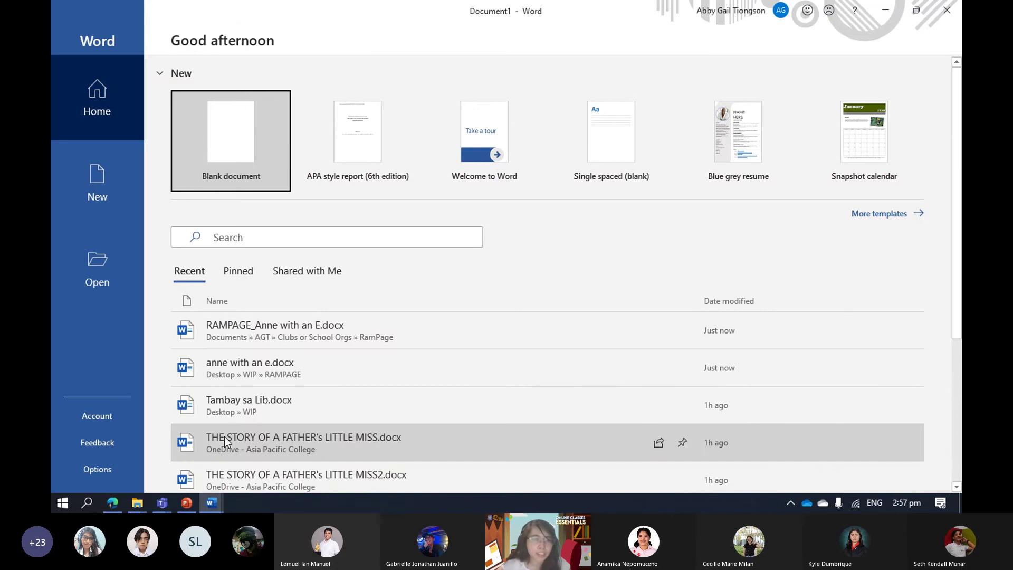
Start a new blank document, type test text 'sdsadas', then delete it.
{"action": "key", "text": "Return"}
{"action": "type", "text": "sdsadas"}
{"action": "key", "text": "ctrl+a"}
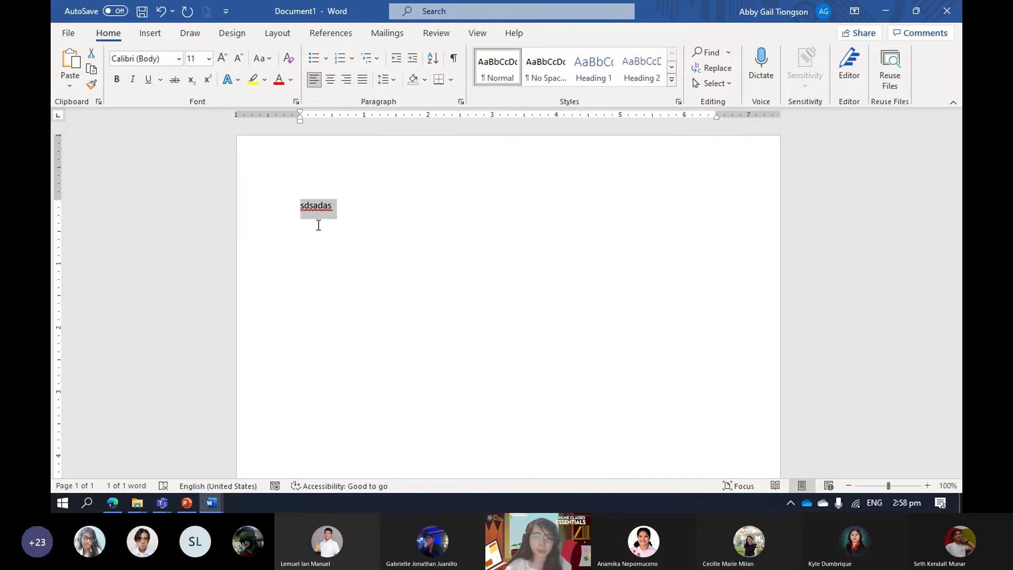
{"action": "key", "text": "BackSpace"}
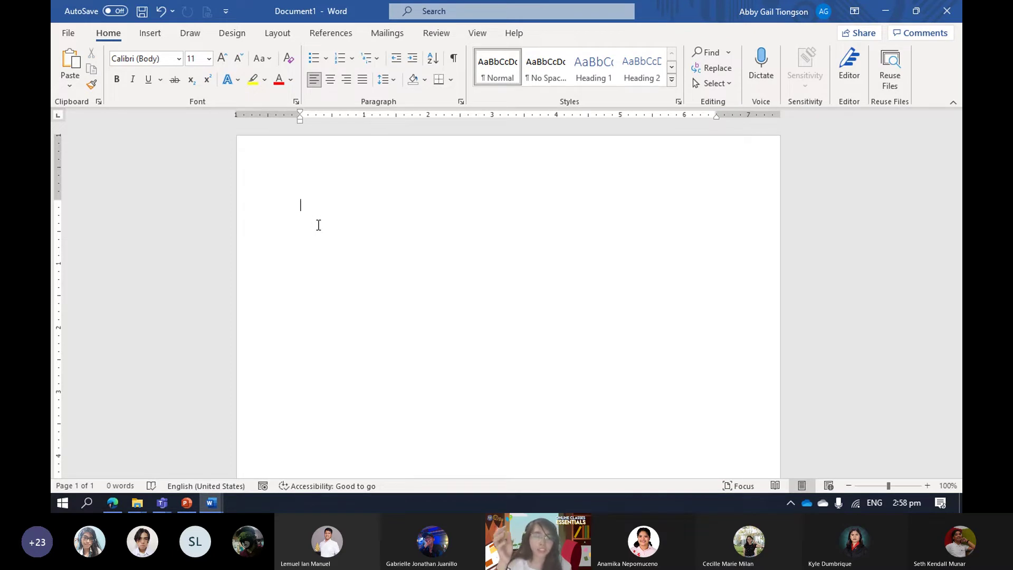
Cancel closing the blank document and centre-align its empty first line.
{"action": "key", "text": "alt+F4"}
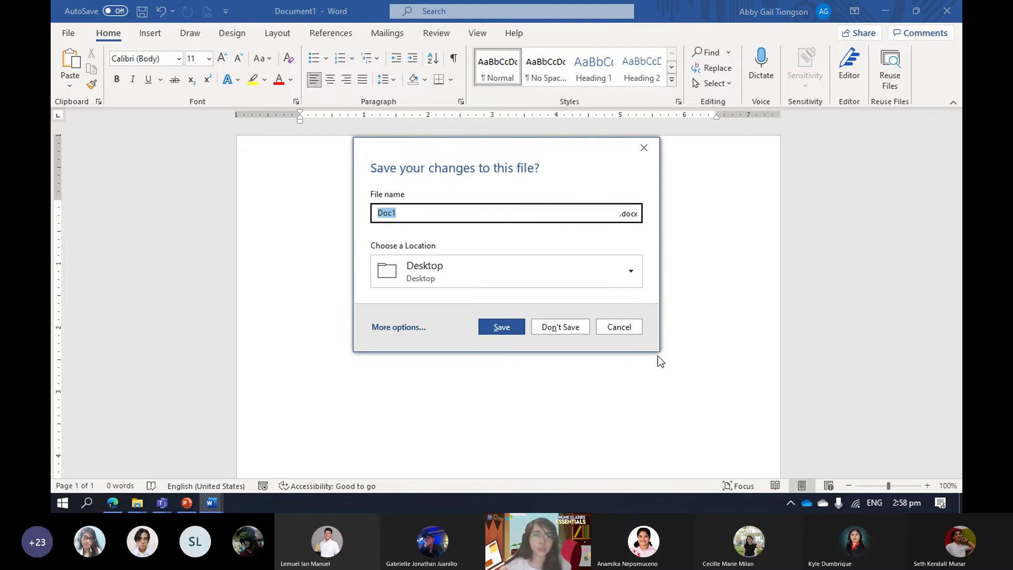
{"action": "left_click", "coordinate": [615, 325]}
{"action": "key", "text": "ctrl+e"}
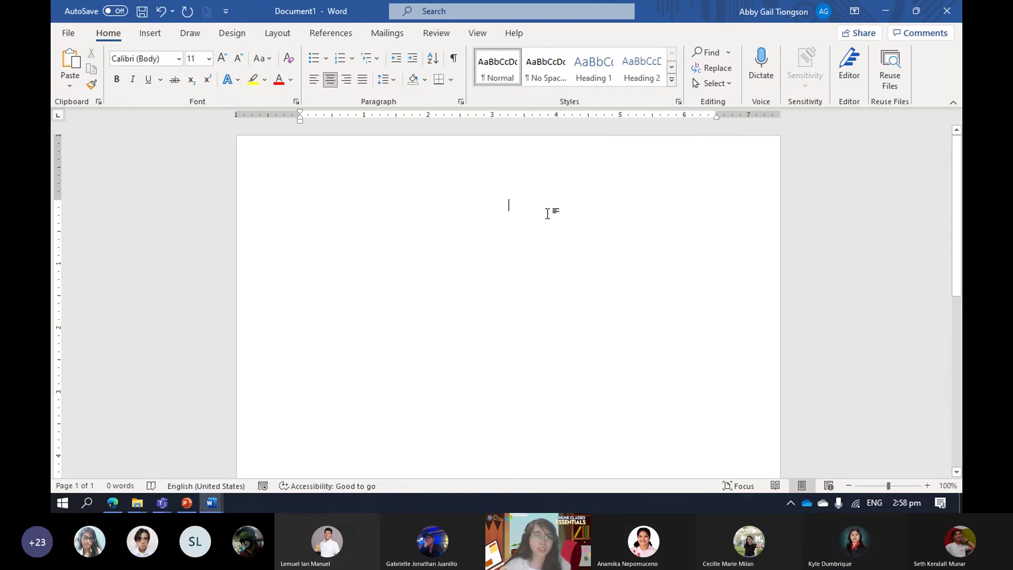
Type the title 'Spiderman: Comes Home' with 'Movie Review' beneath it.
{"action": "type", "text": "Spiderman"}
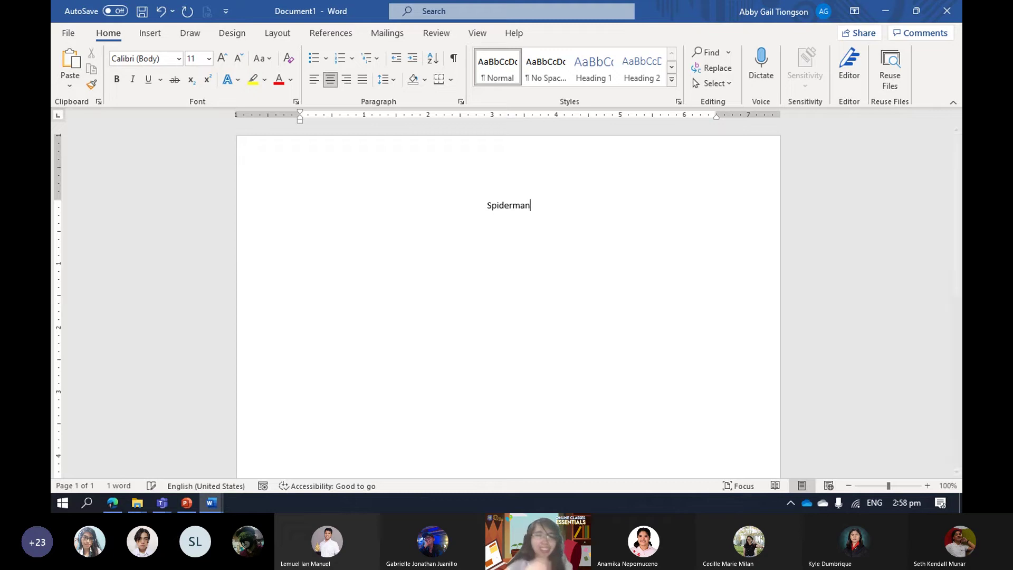
{"action": "key", "text": "BackSpace"}
{"action": "type", "text": ":"}
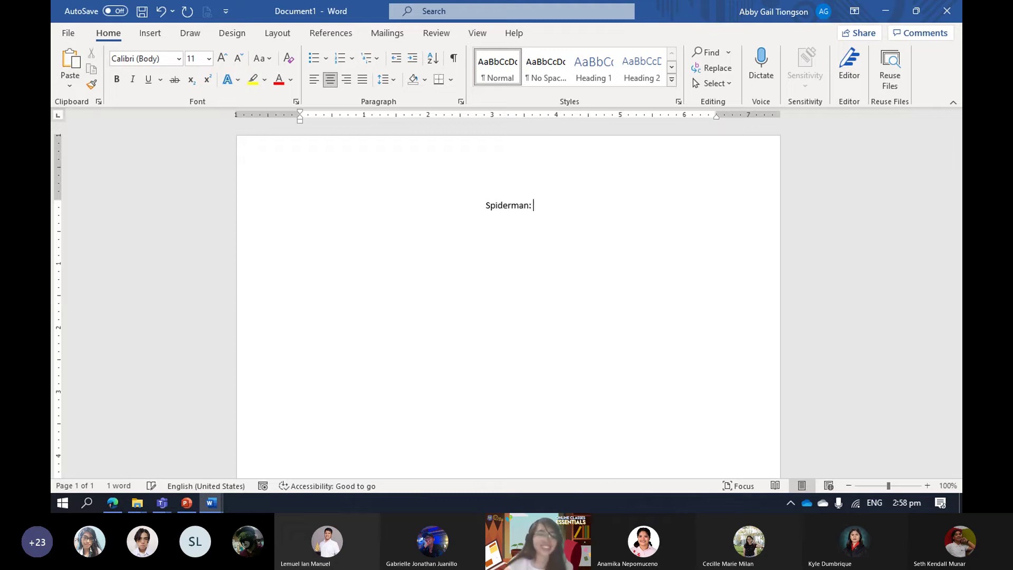
{"action": "type", "text": " C"}
{"action": "key", "text": "BackSpace"}
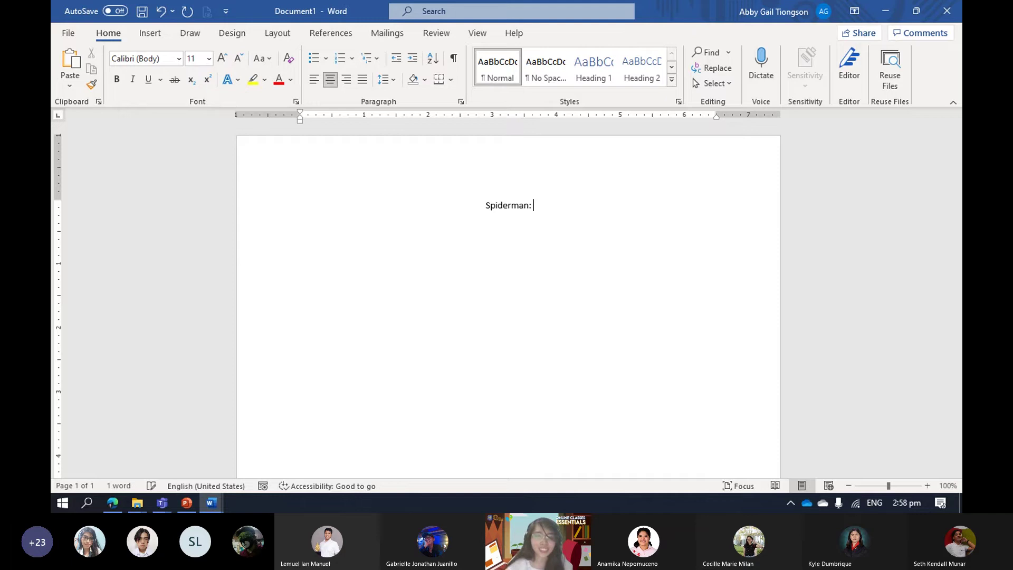
{"action": "type", "text": "Comes"}
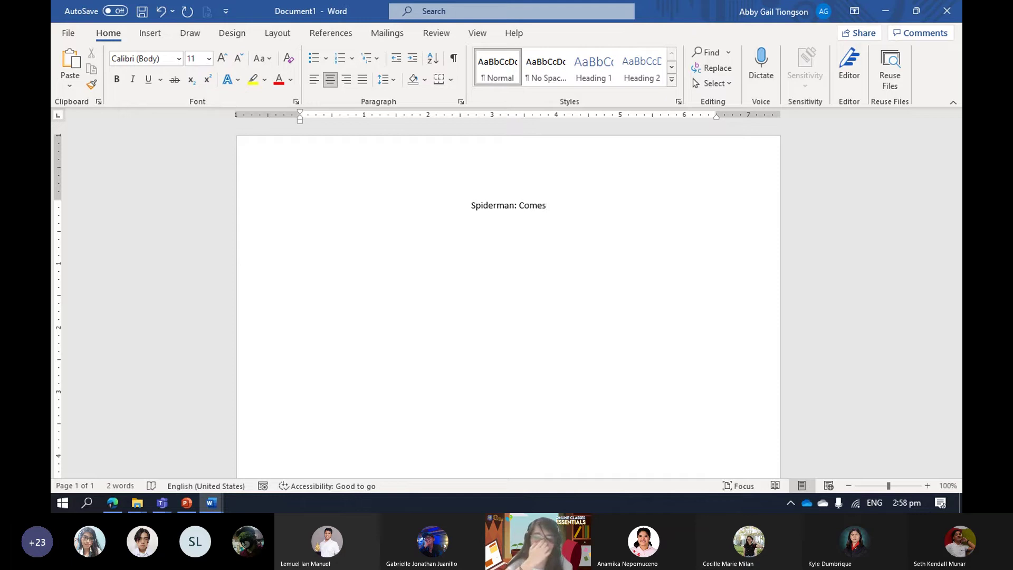
{"action": "type", "text": " Home "}
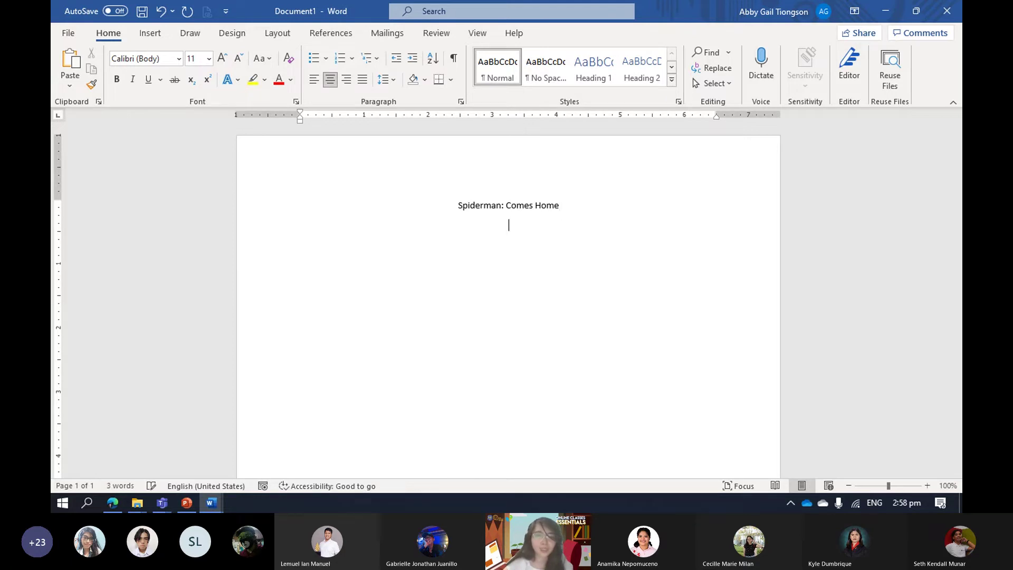
{"action": "type", "text": "Movie"}
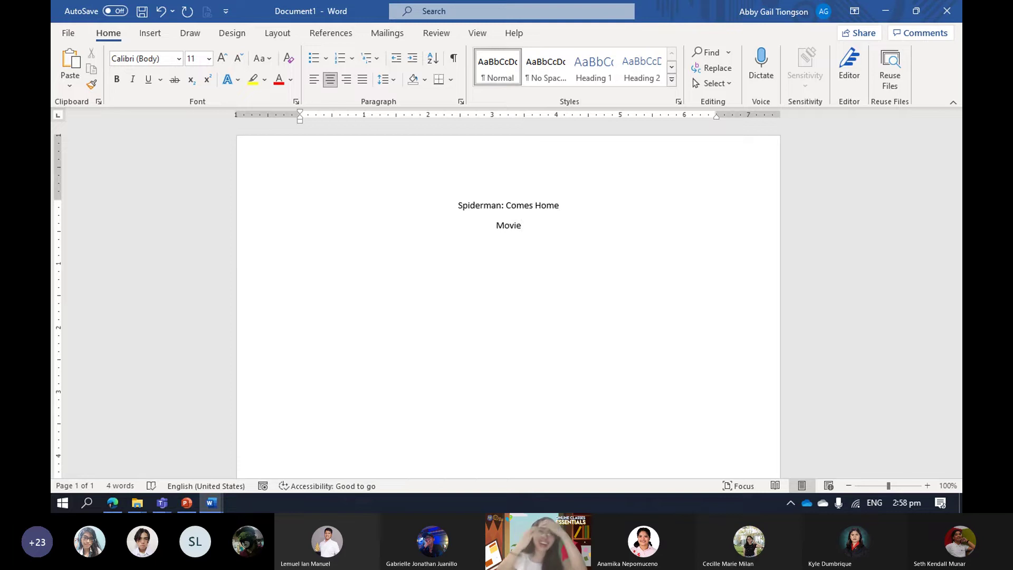
{"action": "type", "text": " Review"}
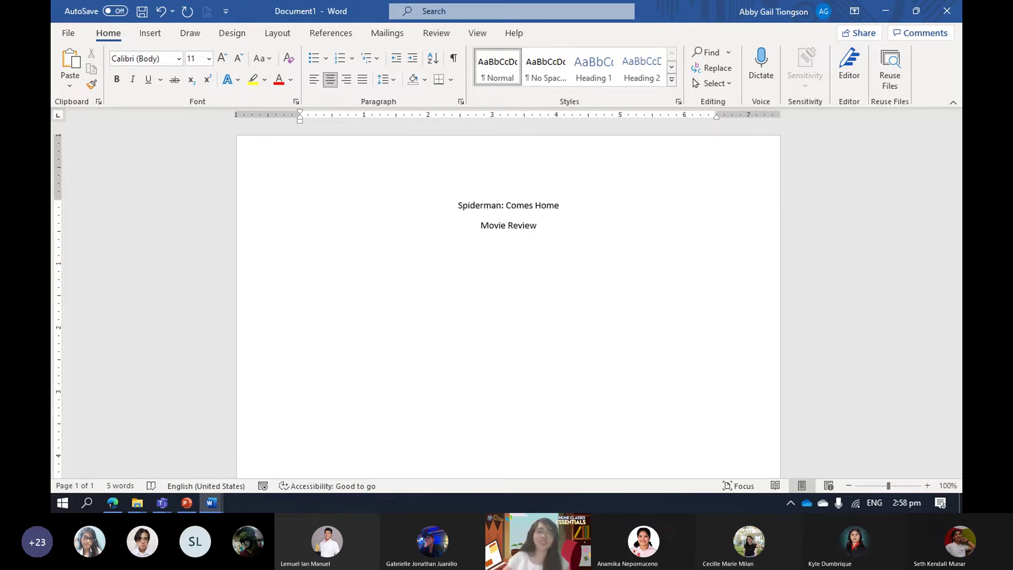
Make the 'Spiderman: Comes Home' title line bold and start saving the document.
{"action": "triple_click", "coordinate": [548, 211]}
{"action": "key", "text": "ctrl+b"}
{"action": "key", "text": "Right"}
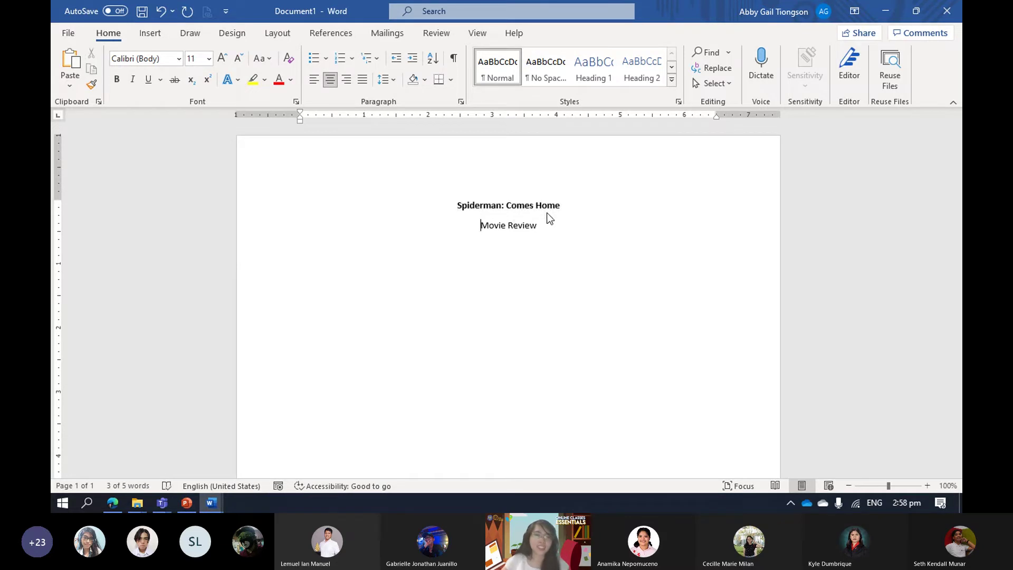
{"action": "left_click", "coordinate": [554, 232]}
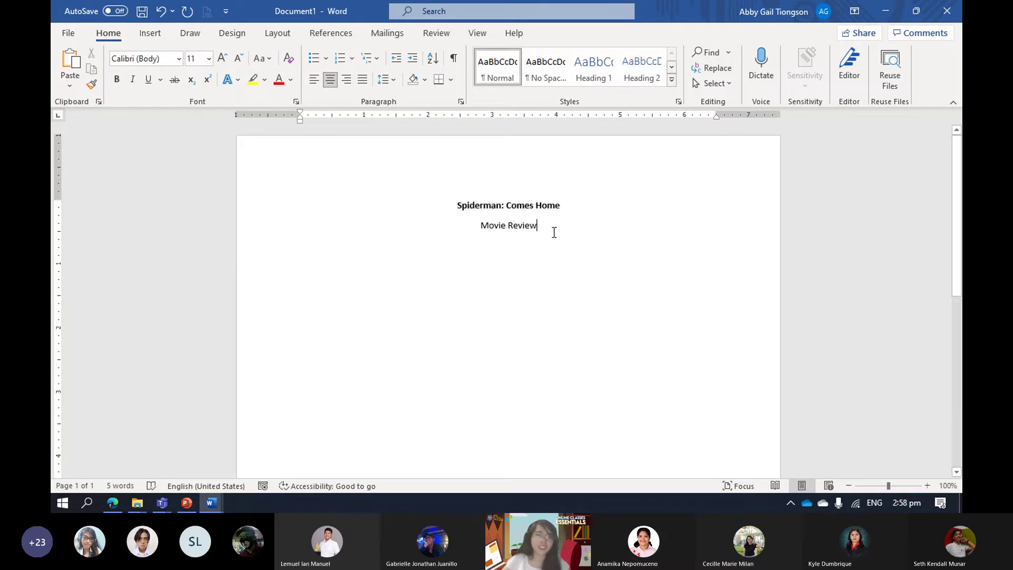
{"action": "key", "text": "ctrl+s"}
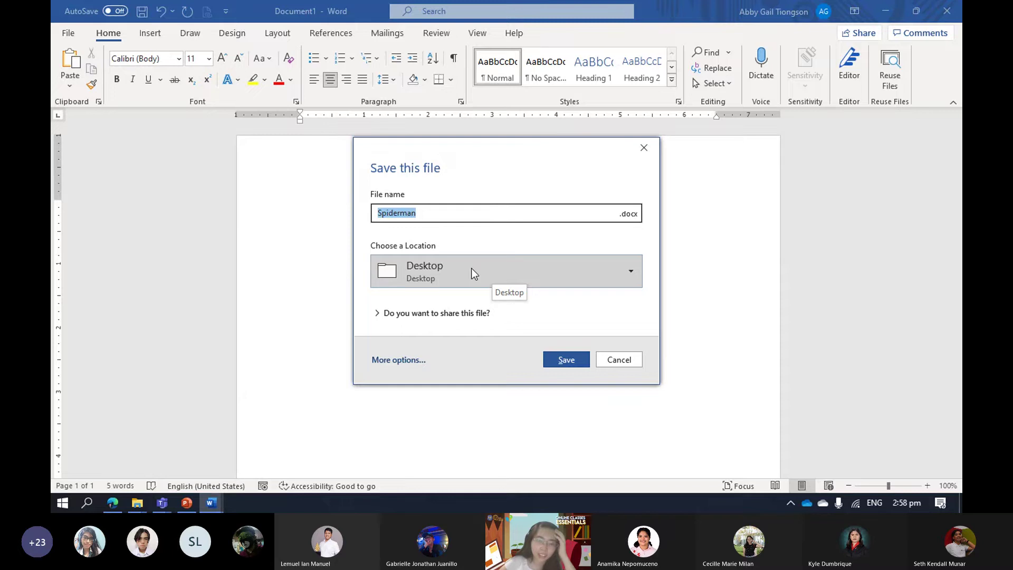
Pin the RamPage folder to the save locations and choose it as the destination.
{"action": "left_click", "coordinate": [510, 267]}
{"action": "left_click", "coordinate": [508, 273]}
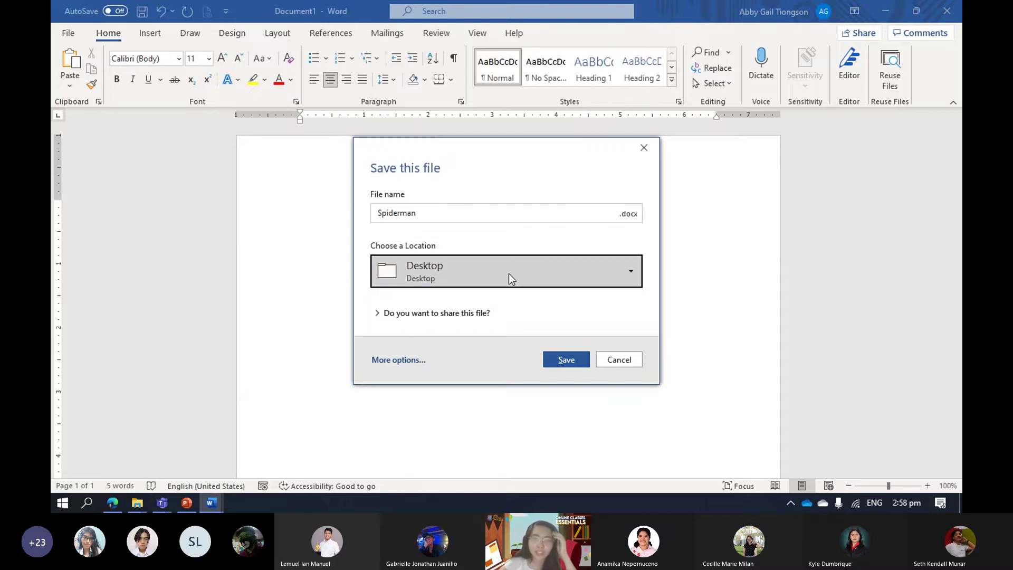
{"action": "left_click", "coordinate": [509, 273]}
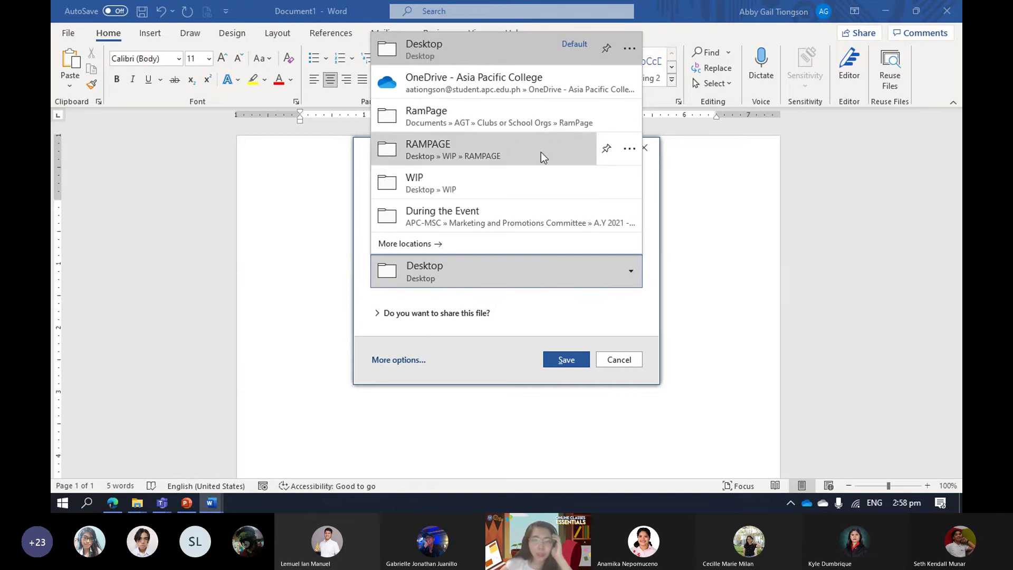
{"action": "left_click", "coordinate": [606, 119]}
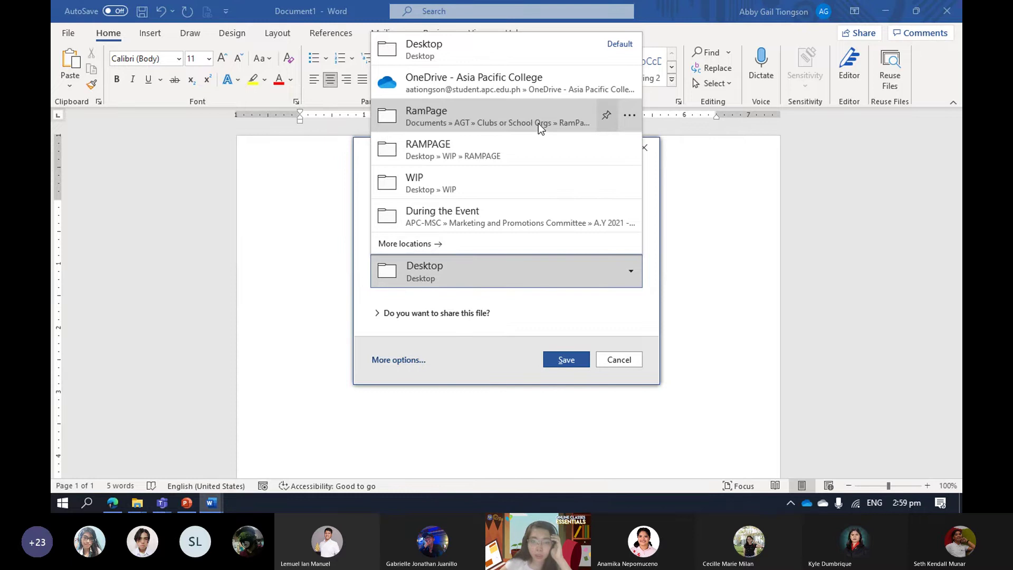
{"action": "left_click", "coordinate": [493, 112]}
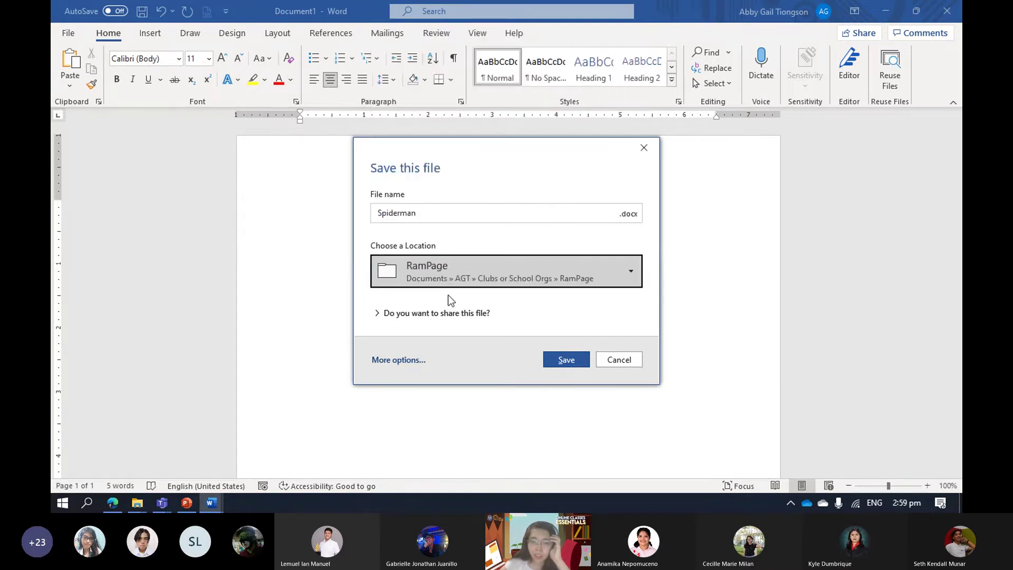
Save the document as Spiderman.docx into the RamPage folder.
{"action": "left_click", "coordinate": [394, 361]}
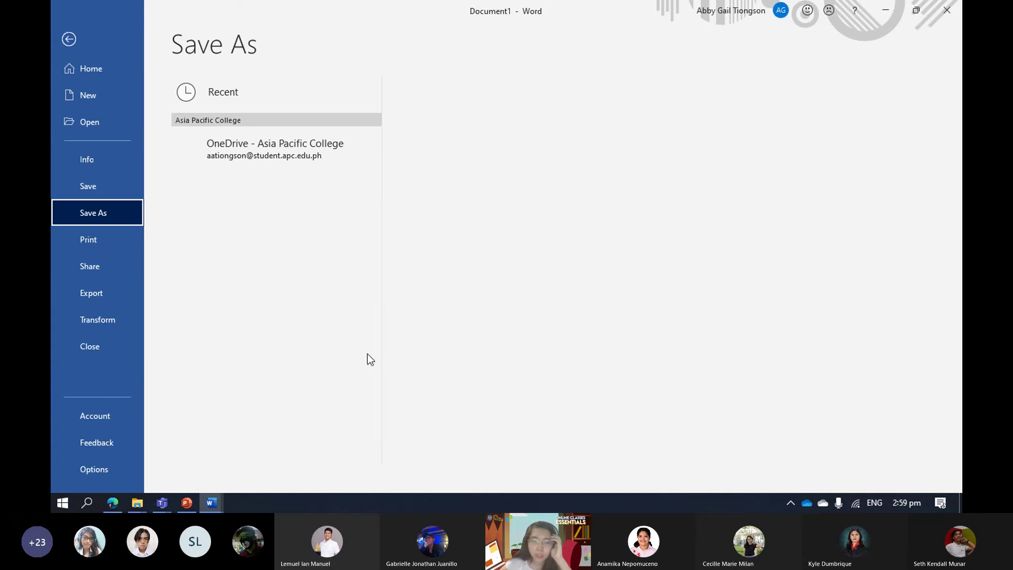
{"action": "left_click", "coordinate": [79, 42]}
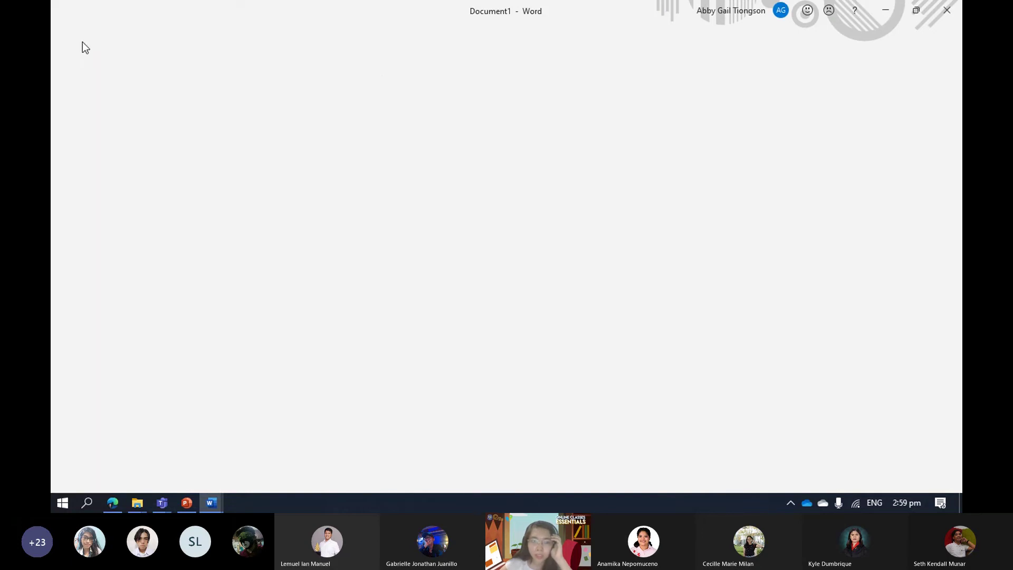
{"action": "key", "text": "ctrl+s"}
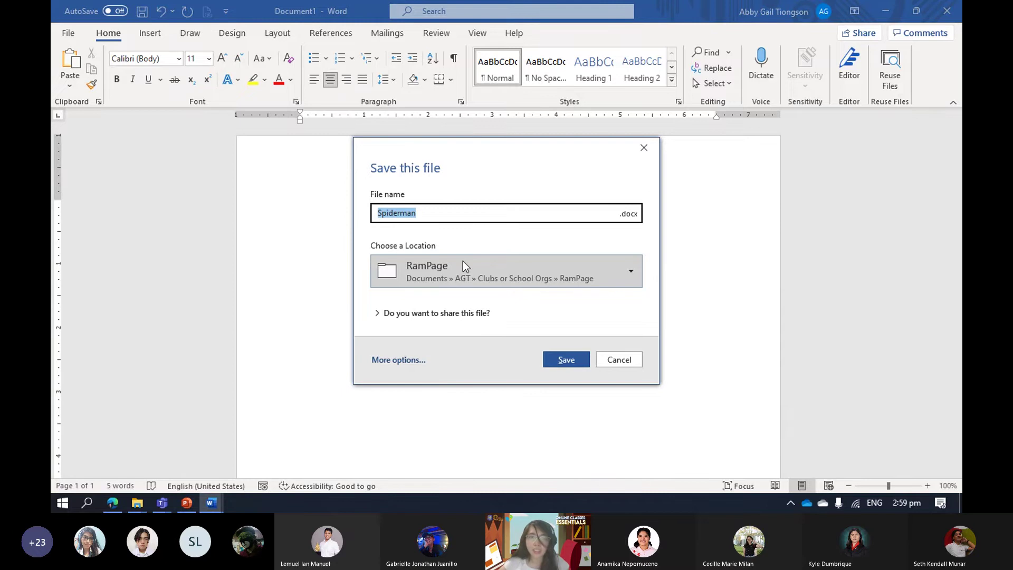
{"action": "left_click", "coordinate": [567, 360]}
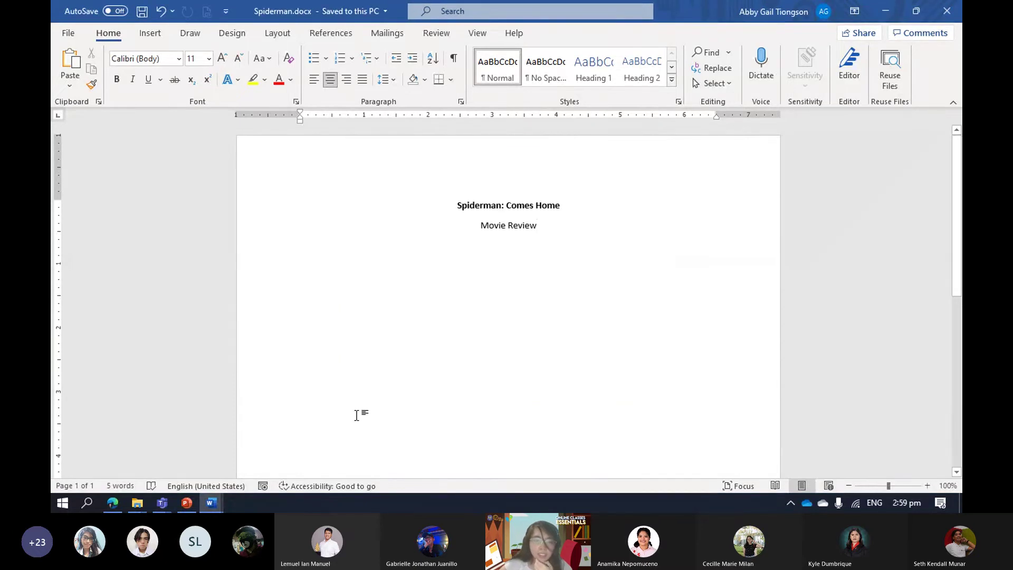
In File Explorer, navigate to Documents > AGT > Clubs or School Orgs > RamPage.
{"action": "left_click", "coordinate": [138, 503]}
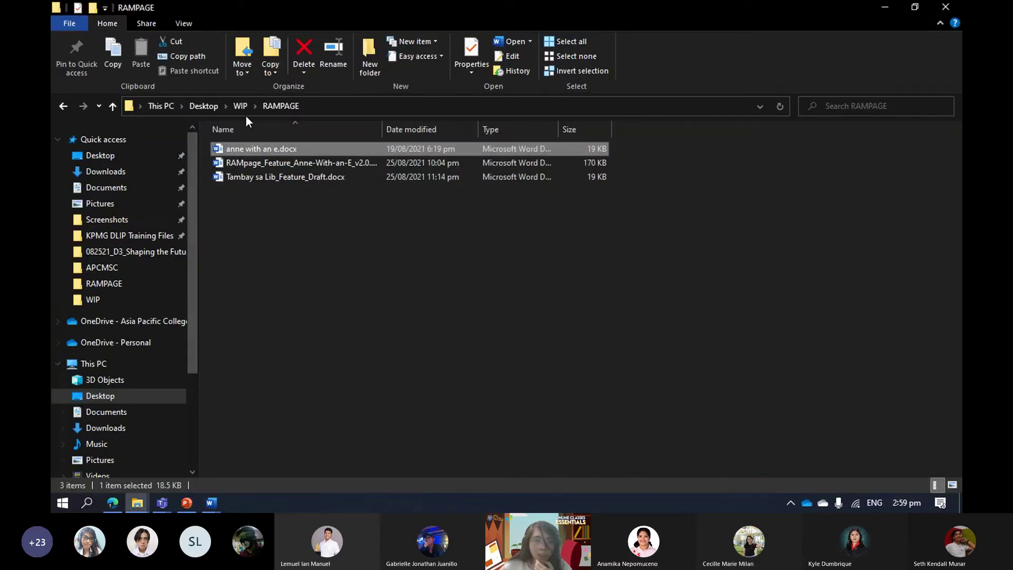
{"action": "left_click", "coordinate": [121, 284]}
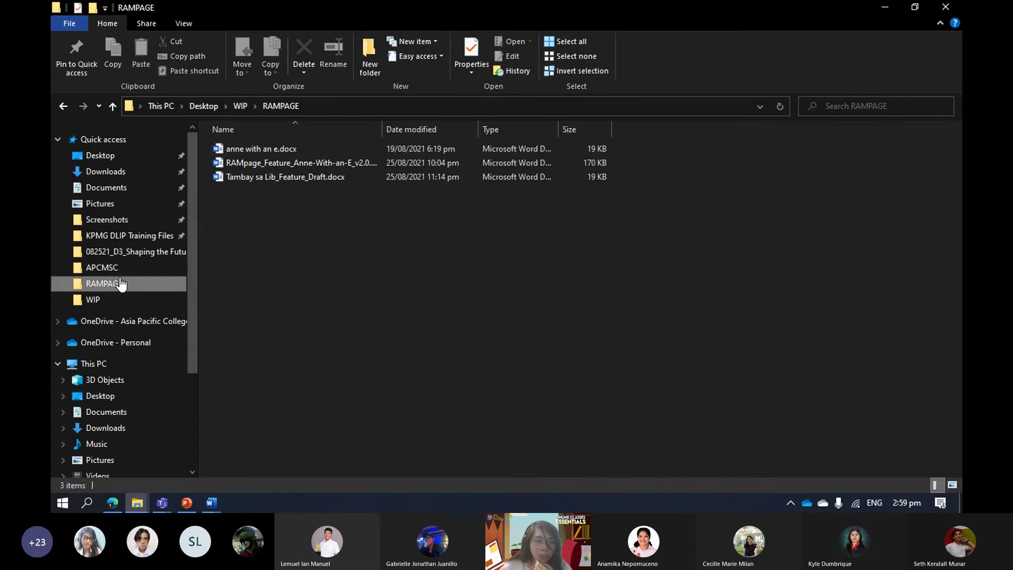
{"action": "left_click", "coordinate": [200, 107]}
{"action": "left_click", "coordinate": [126, 188]}
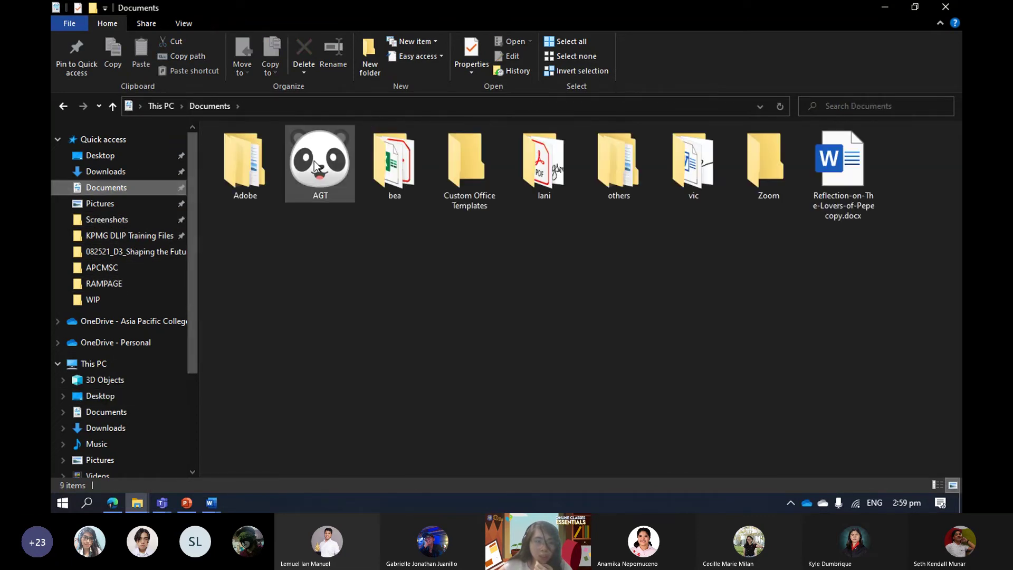
{"action": "double_click", "coordinate": [314, 158]}
{"action": "double_click", "coordinate": [284, 163]}
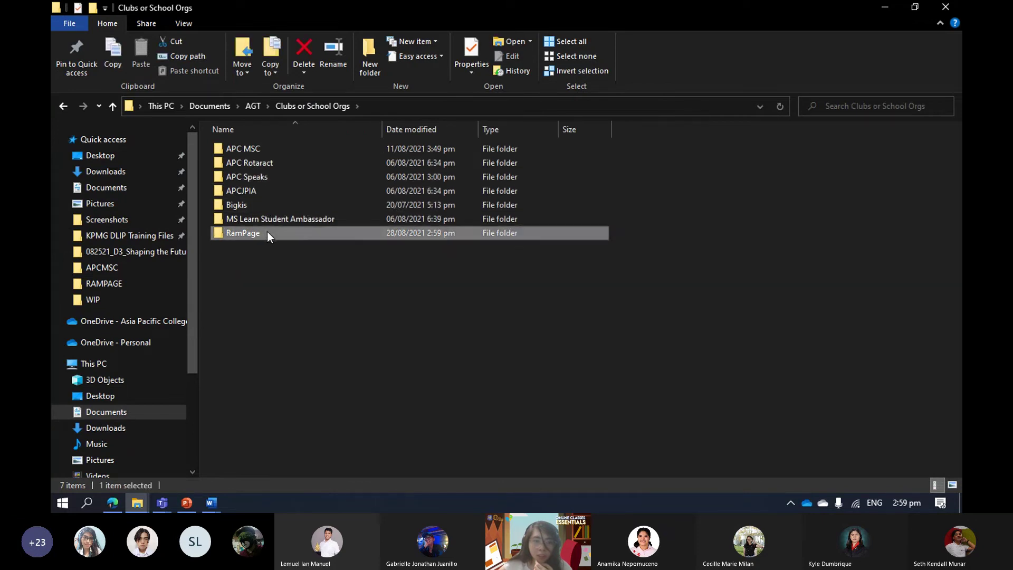
{"action": "double_click", "coordinate": [266, 233]}
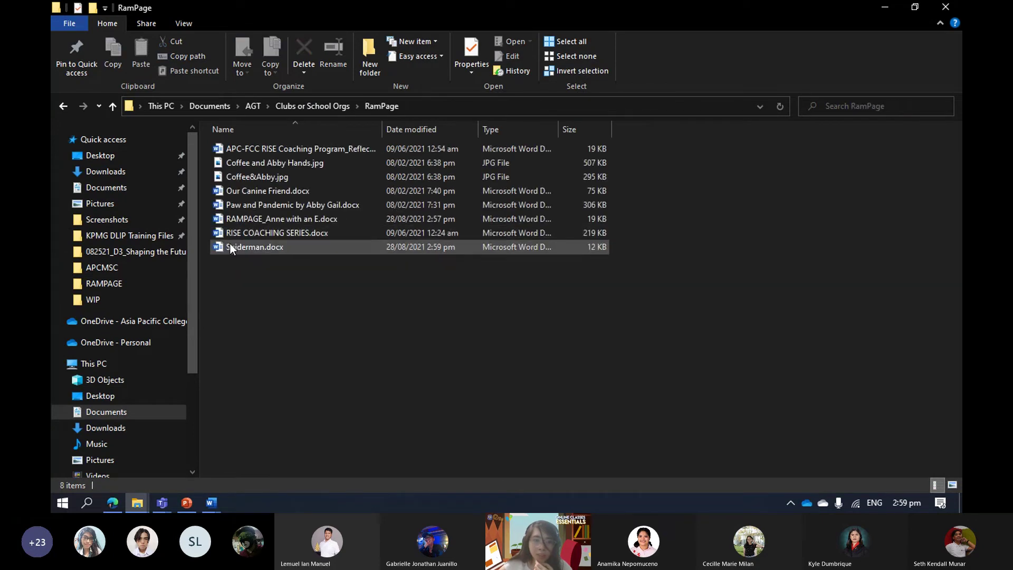
Confirm Spiderman.docx is listed in RamPage, then switch to the Teams call window.
{"action": "left_click", "coordinate": [268, 250]}
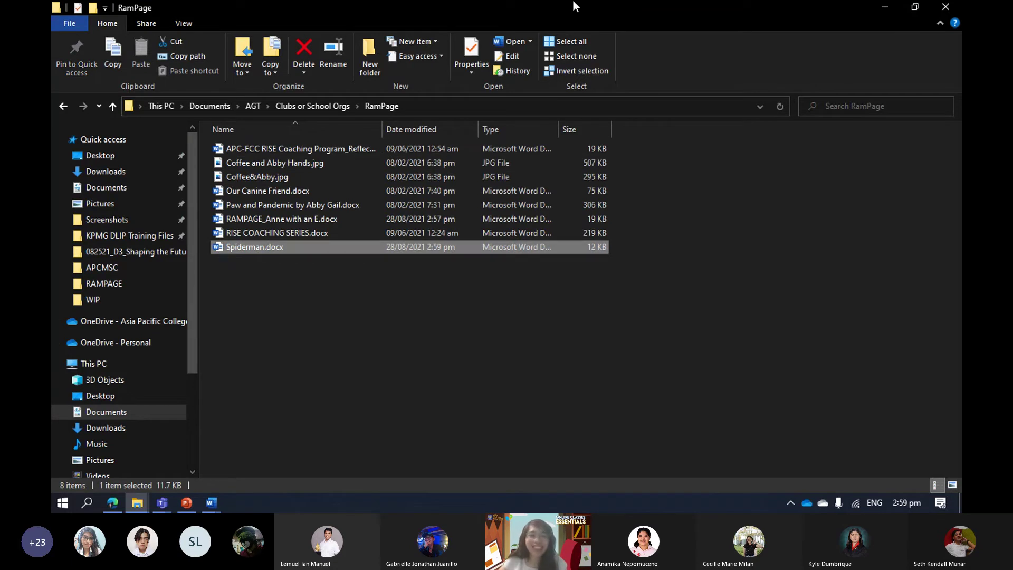
{"action": "left_click", "coordinate": [762, 321]}
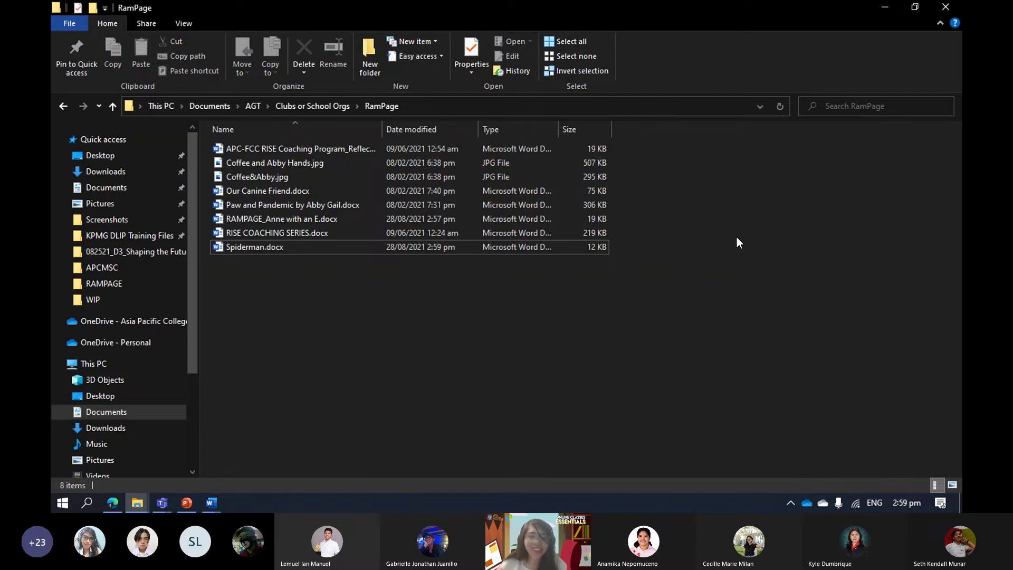
{"action": "key", "text": "alt+Tab"}
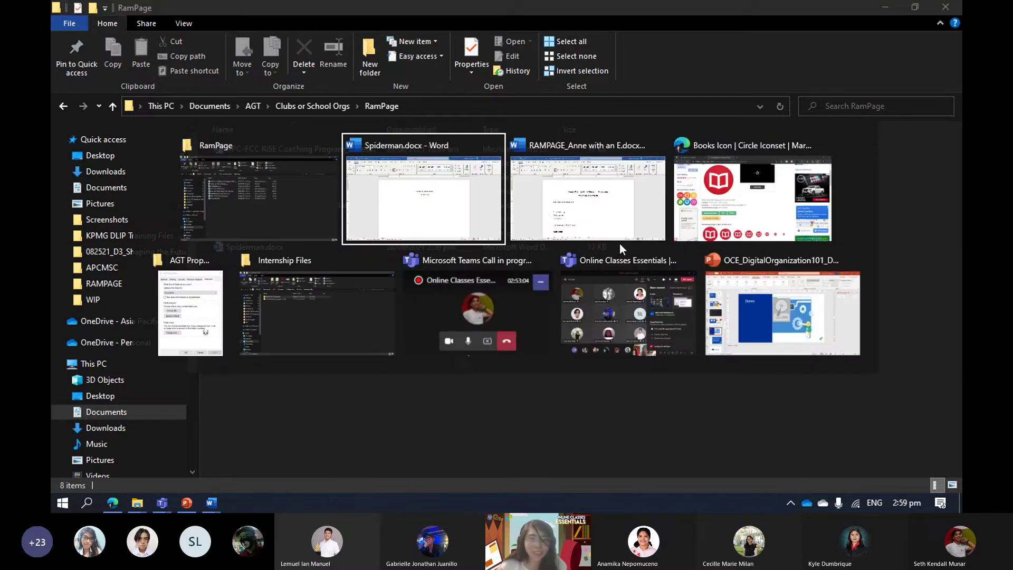
{"action": "left_click", "coordinate": [513, 313]}
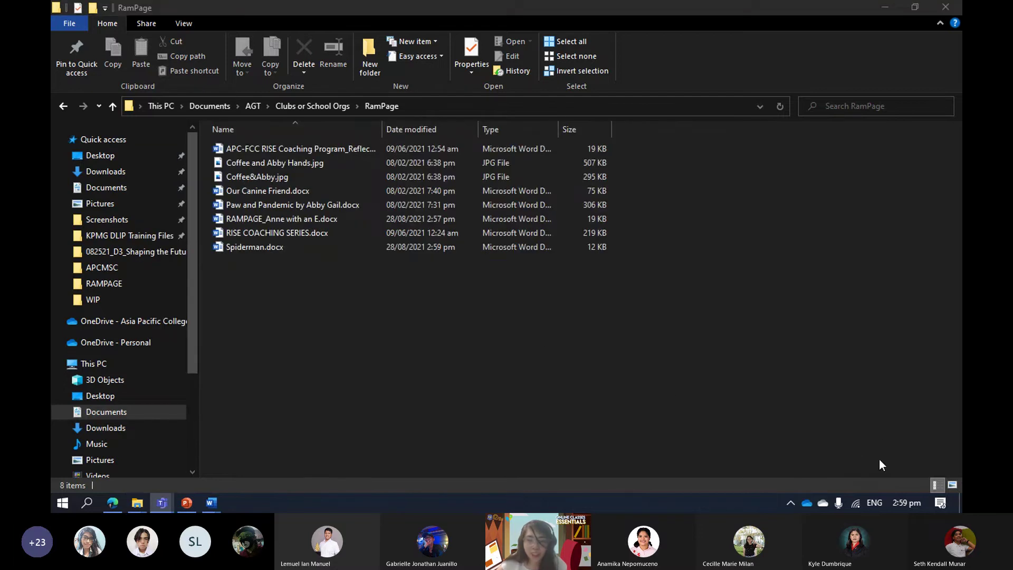
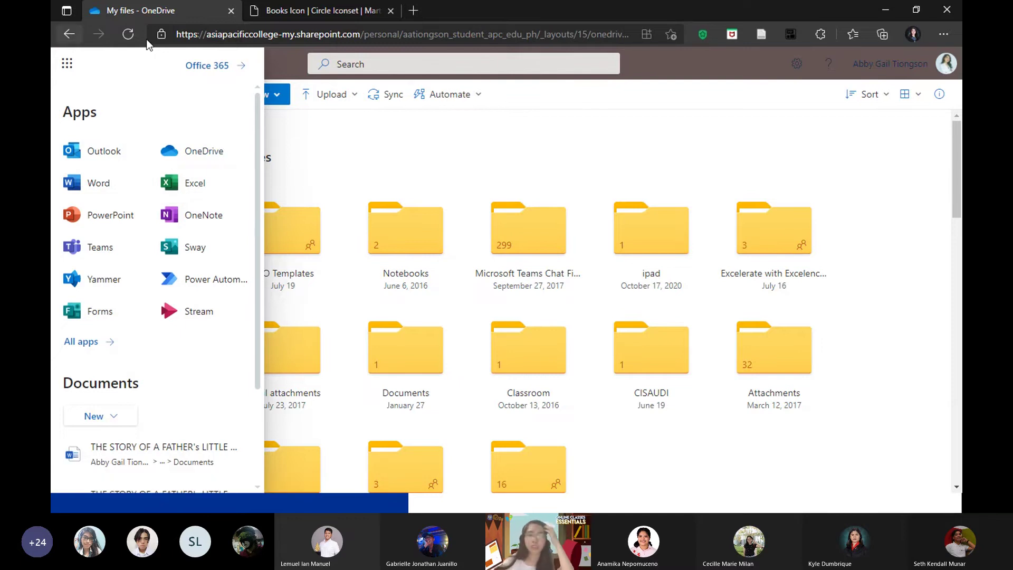
Dismiss the Office apps list, browse My files, and bring the RamPage Explorer window forward.
{"action": "left_click", "coordinate": [589, 145]}
{"action": "scroll", "coordinate": [570, 145], "scroll_direction": "down", "scroll_amount": 3}
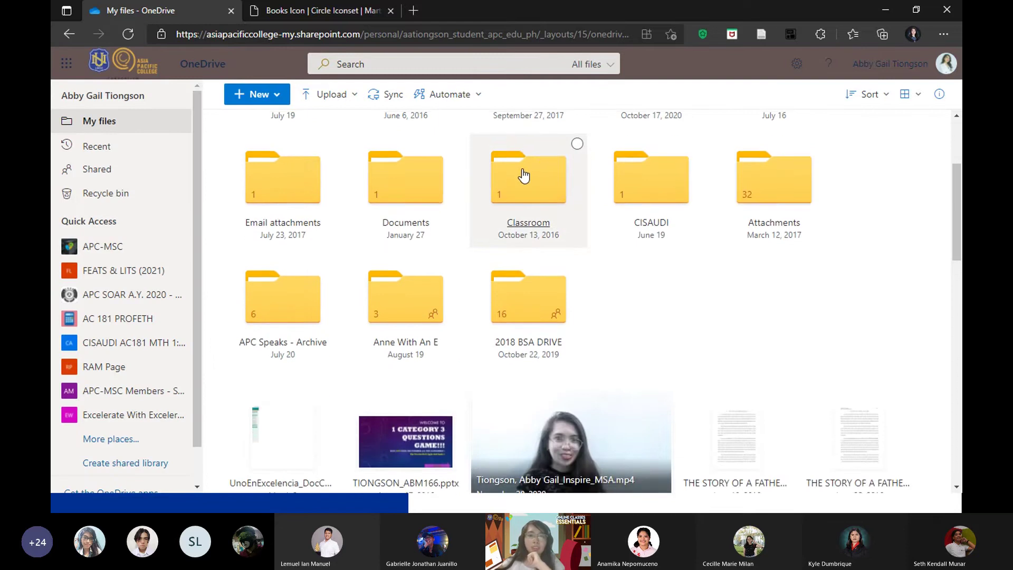
{"action": "scroll", "coordinate": [524, 176], "scroll_direction": "up", "scroll_amount": 3}
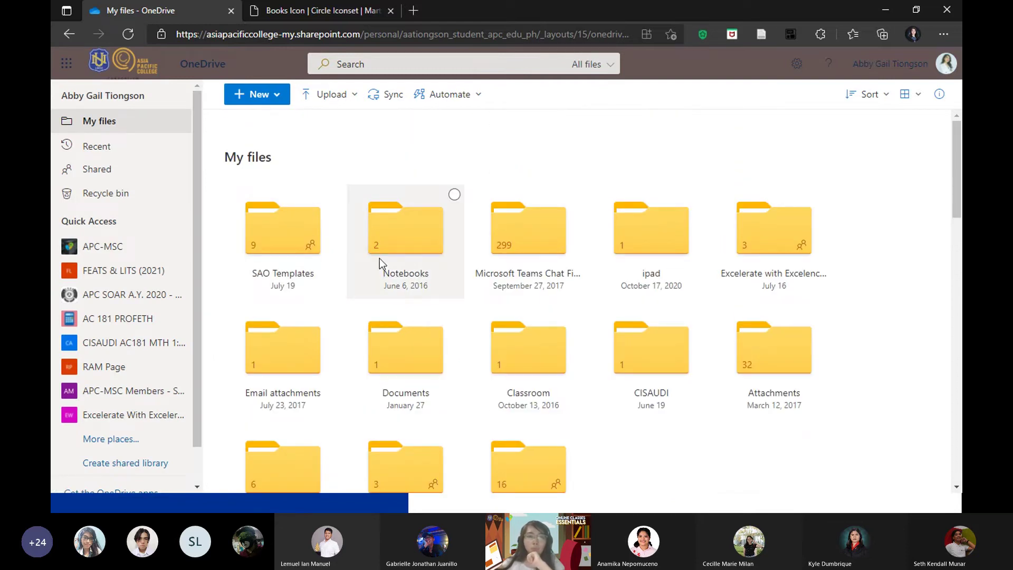
{"action": "scroll", "coordinate": [396, 248], "scroll_direction": "down", "scroll_amount": 1}
{"action": "scroll", "coordinate": [422, 235], "scroll_direction": "up", "scroll_amount": 1}
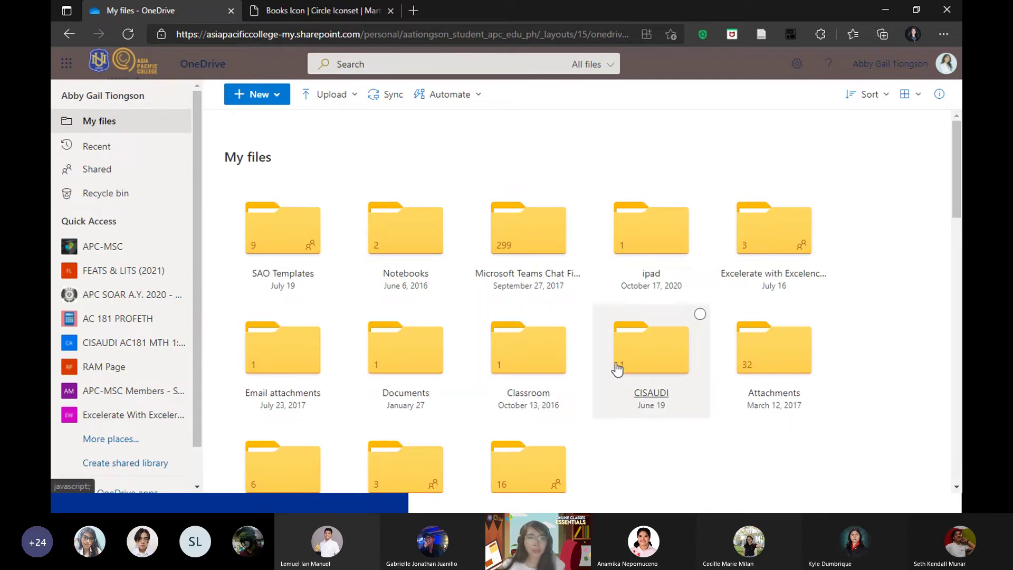
{"action": "scroll", "coordinate": [474, 321], "scroll_direction": "down", "scroll_amount": 1}
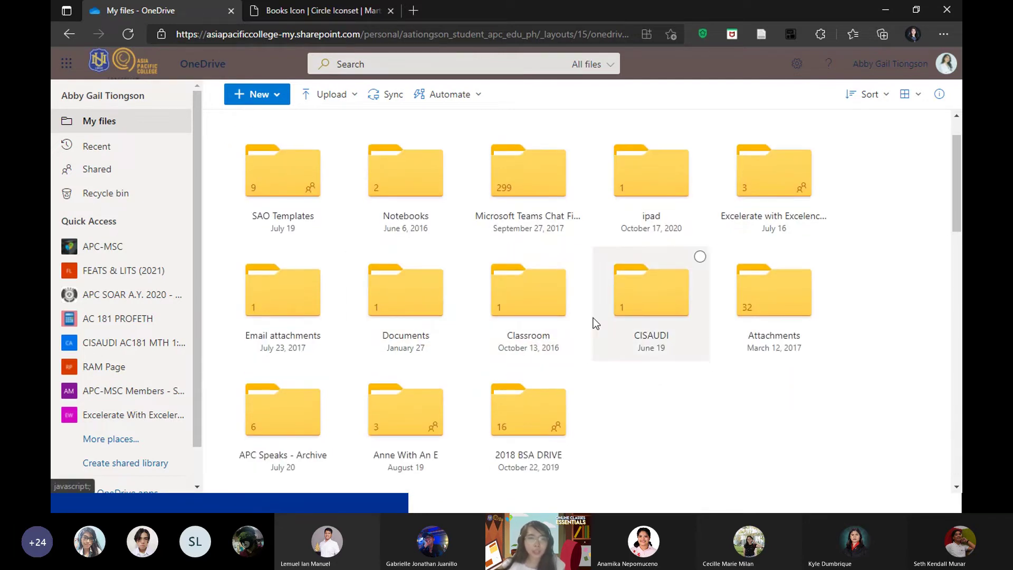
{"action": "scroll", "coordinate": [576, 295], "scroll_direction": "down", "scroll_amount": 1}
{"action": "scroll", "coordinate": [612, 316], "scroll_direction": "up", "scroll_amount": 1}
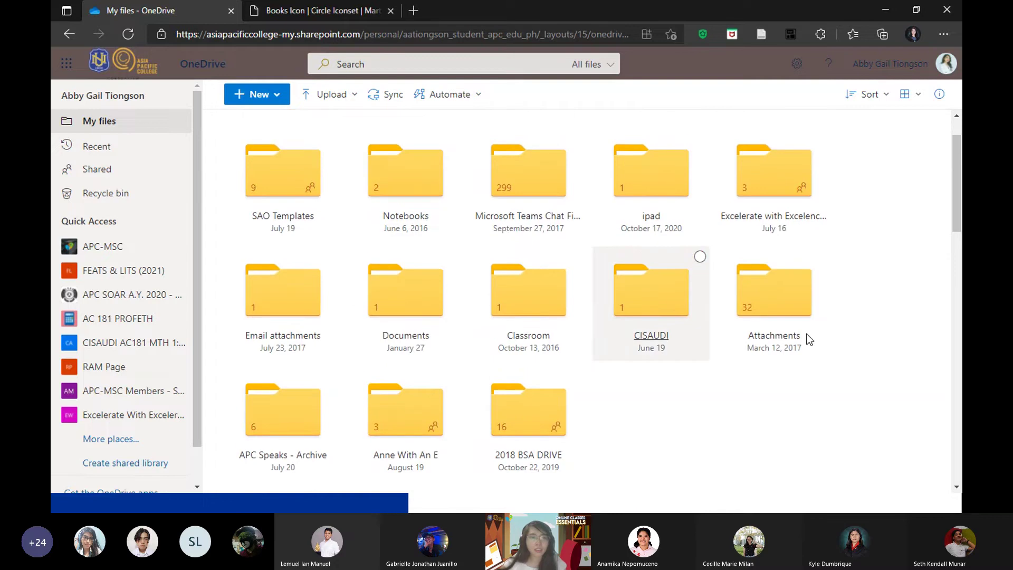
{"action": "scroll", "coordinate": [609, 306], "scroll_direction": "up", "scroll_amount": 1}
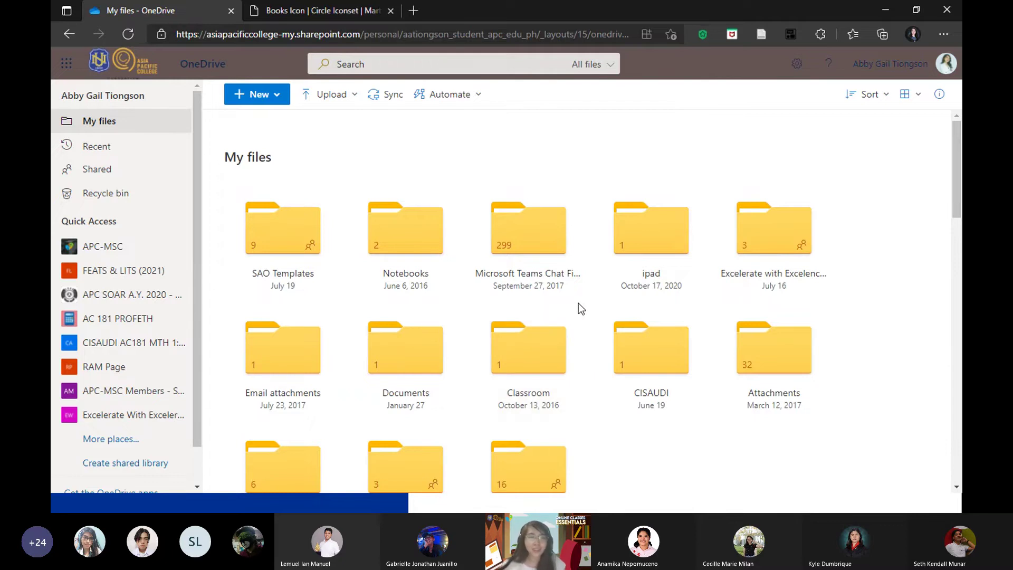
{"action": "key", "text": "alt+Tab"}
{"action": "left_click", "coordinate": [198, 305]}
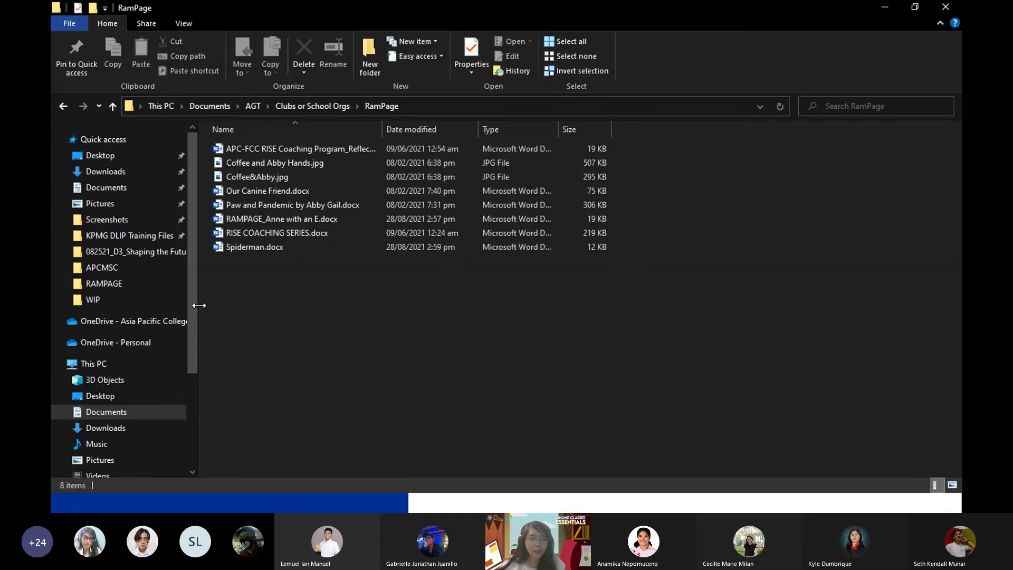
Open OneDrive - Asia Pacific College and its APC Speaks - Archive subfolder, selecting Creatives.
{"action": "left_click", "coordinate": [152, 323]}
{"action": "scroll", "coordinate": [400, 343], "scroll_direction": "down", "scroll_amount": 3}
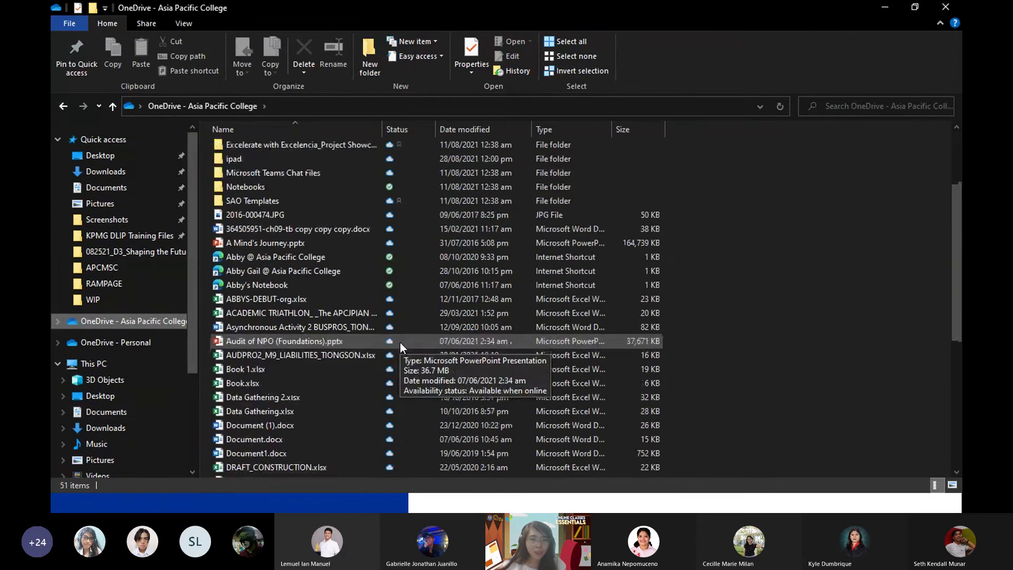
{"action": "scroll", "coordinate": [400, 343], "scroll_direction": "up", "scroll_amount": 3}
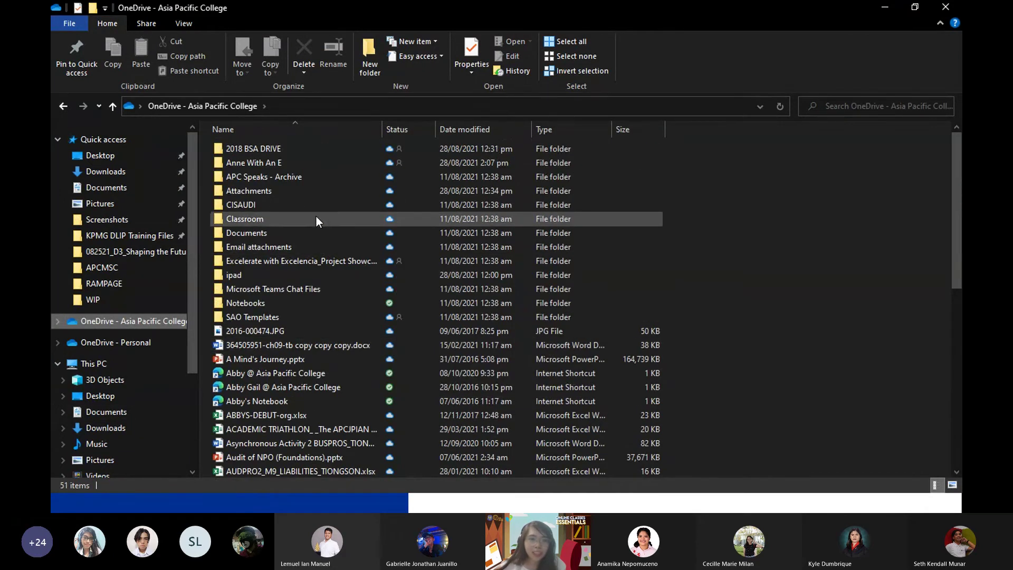
{"action": "double_click", "coordinate": [306, 182]}
{"action": "left_click", "coordinate": [307, 182]}
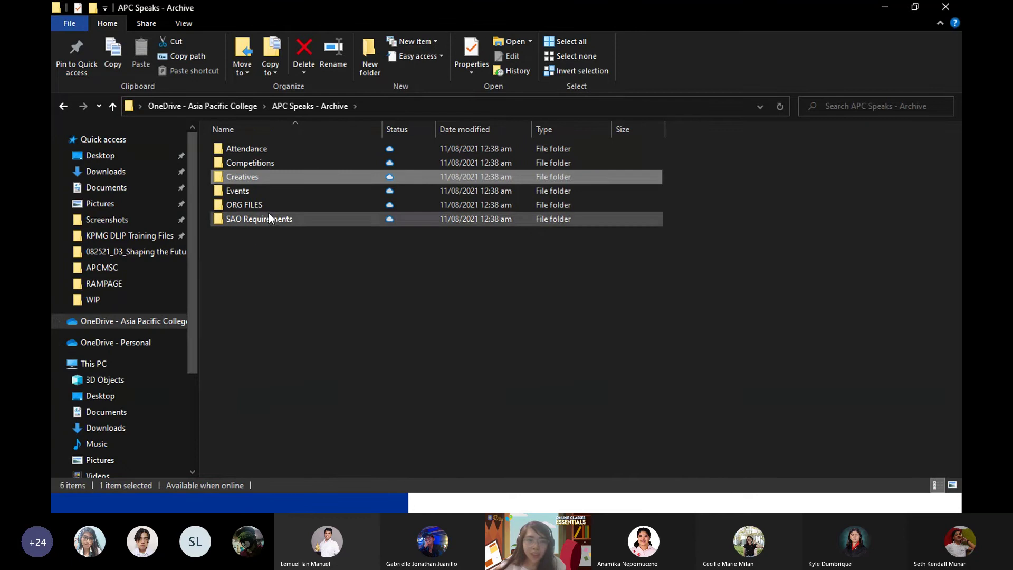
Compare the synced folder against the OneDrive web My files listing.
{"action": "key", "text": "alt+Tab"}
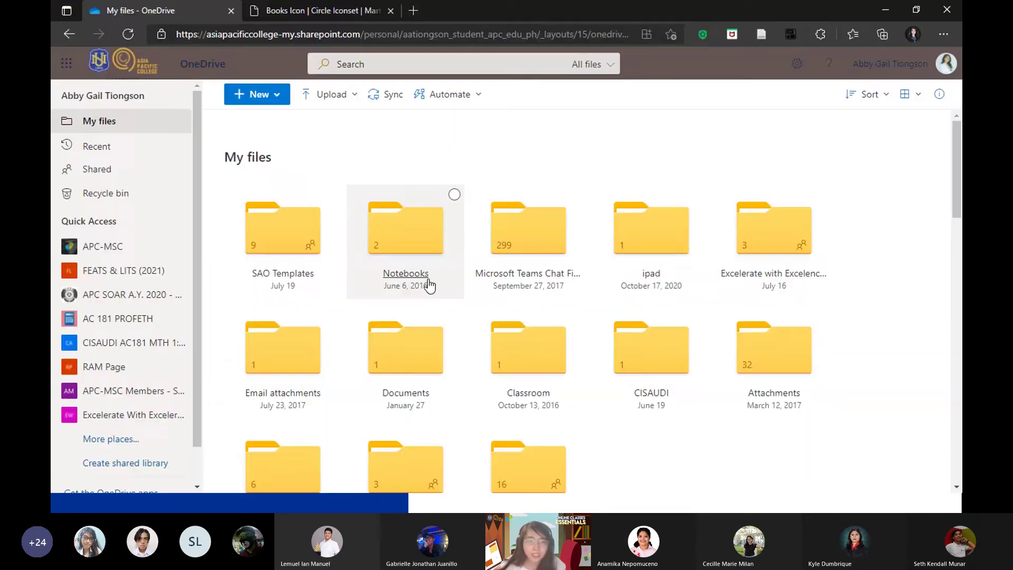
{"action": "scroll", "coordinate": [413, 378], "scroll_direction": "down", "scroll_amount": 1}
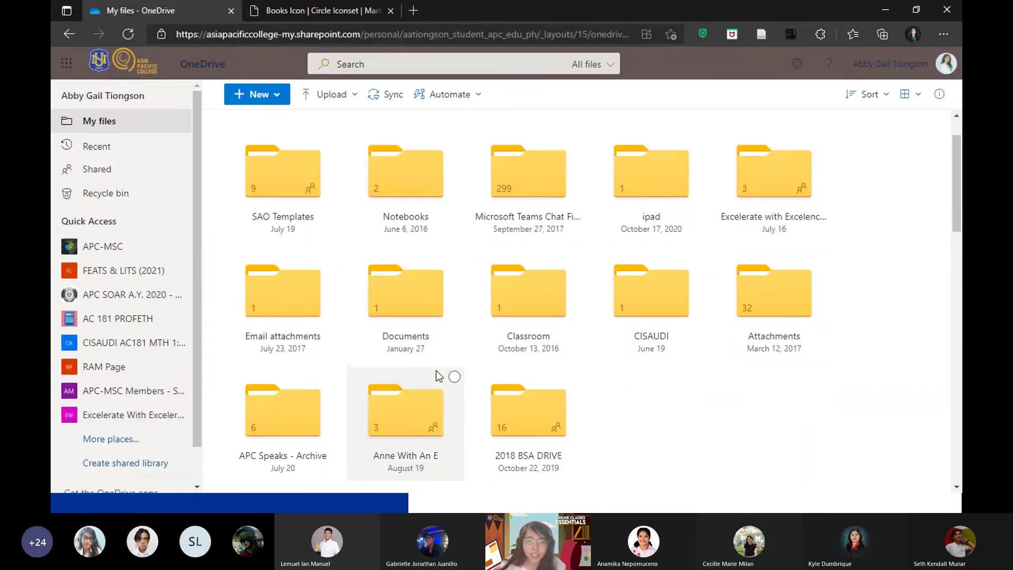
{"action": "scroll", "coordinate": [549, 295], "scroll_direction": "up", "scroll_amount": 1}
{"action": "scroll", "coordinate": [531, 296], "scroll_direction": "down", "scroll_amount": 1}
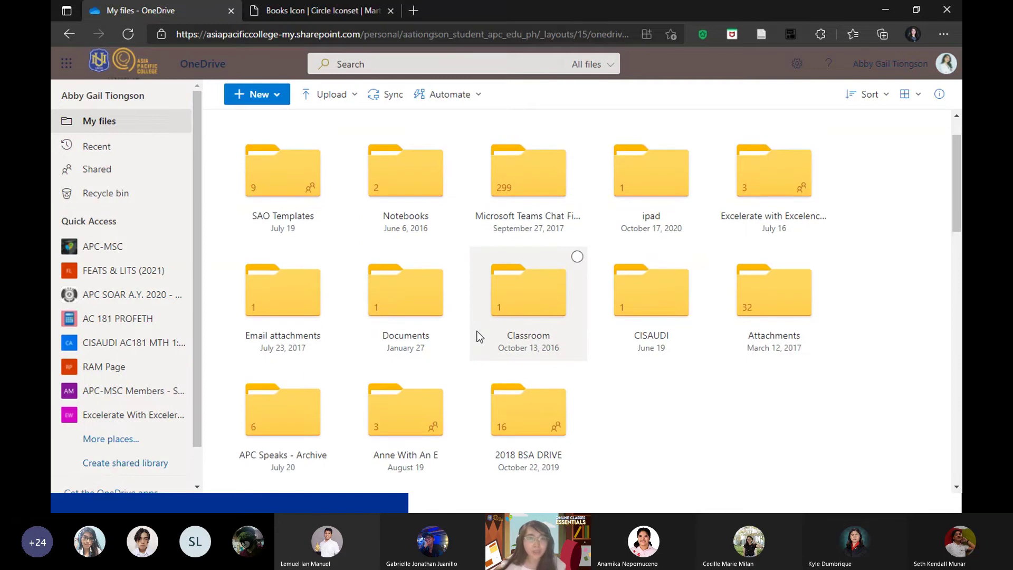
{"action": "scroll", "coordinate": [480, 336], "scroll_direction": "up", "scroll_amount": 1}
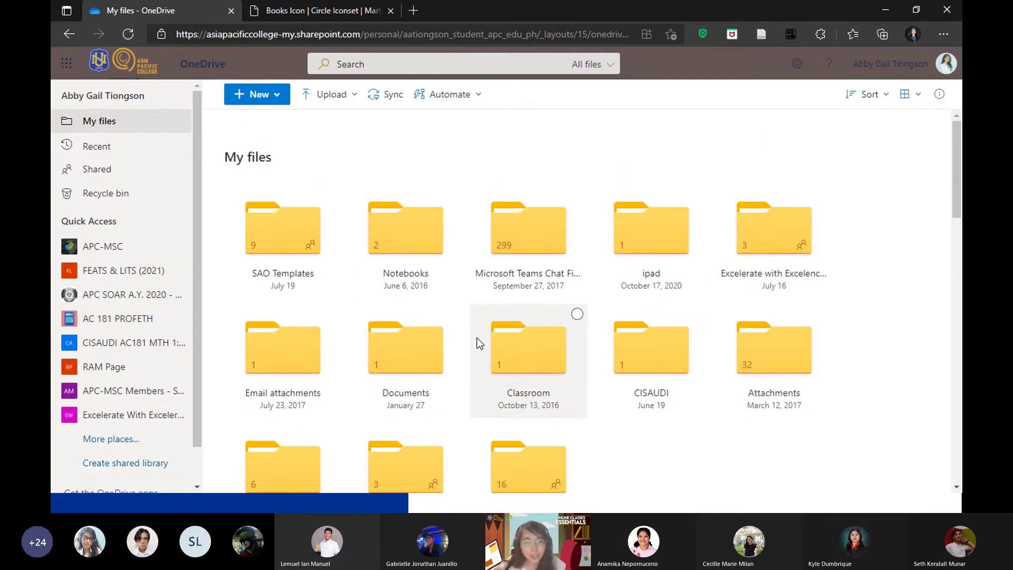
{"action": "key", "text": "alt+Tab"}
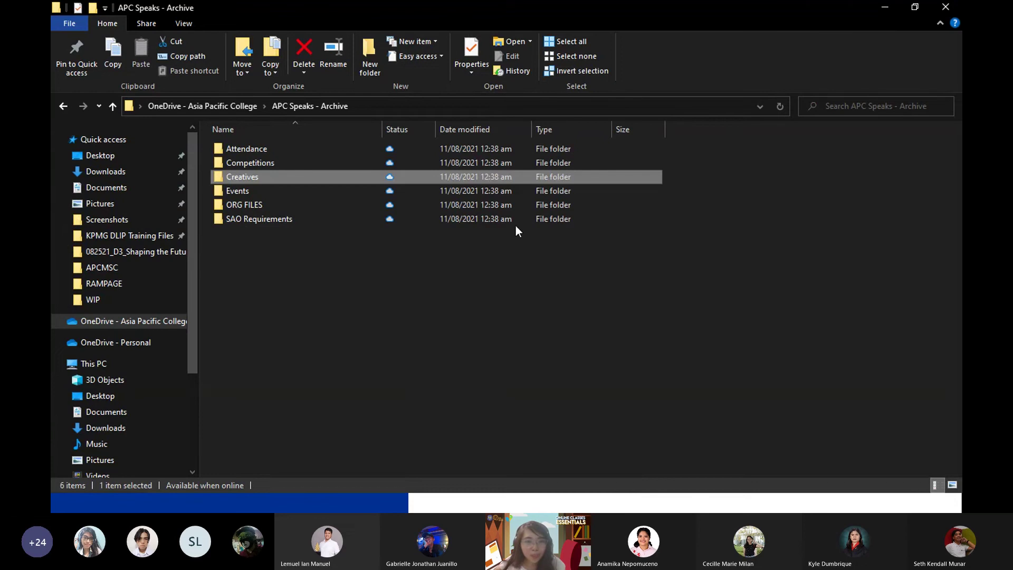
Visit This PC, go back and up to OneDrive - Asia Pacific College, then return to the web page.
{"action": "scroll", "coordinate": [135, 391], "scroll_direction": "down", "scroll_amount": 1}
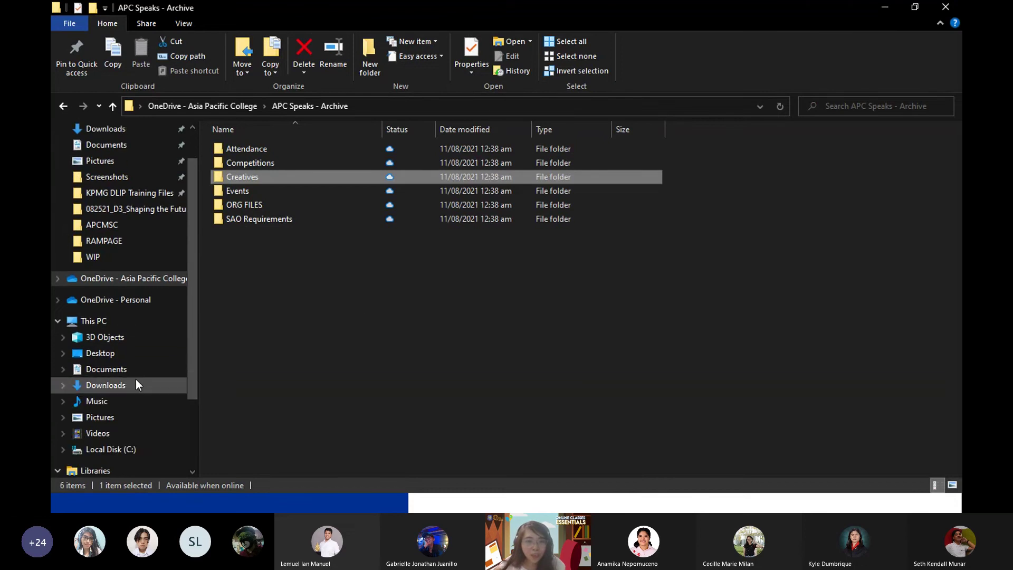
{"action": "left_click", "coordinate": [146, 325]}
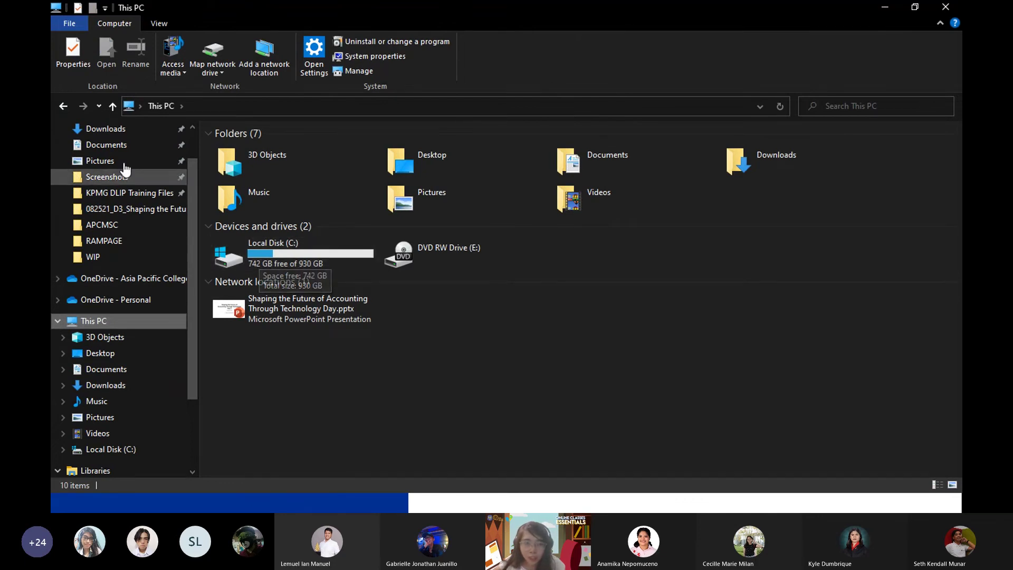
{"action": "left_click", "coordinate": [68, 107]}
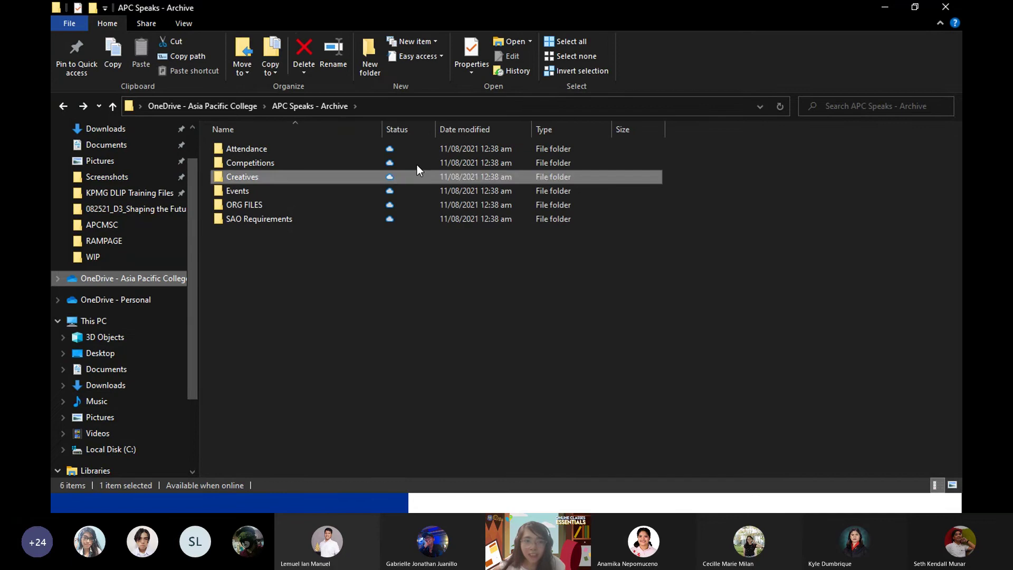
{"action": "left_click", "coordinate": [253, 105]}
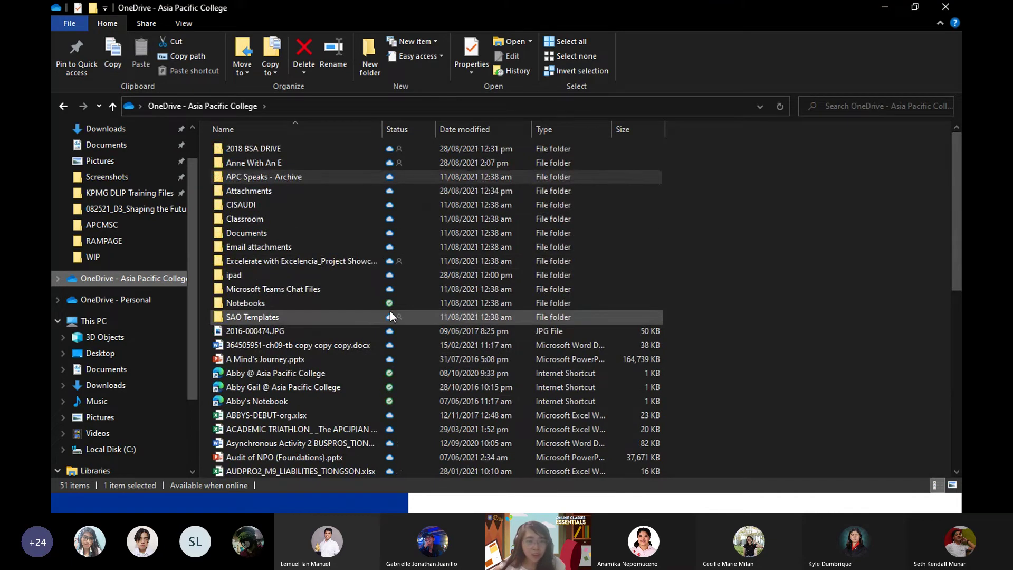
{"action": "key", "text": "alt+Tab"}
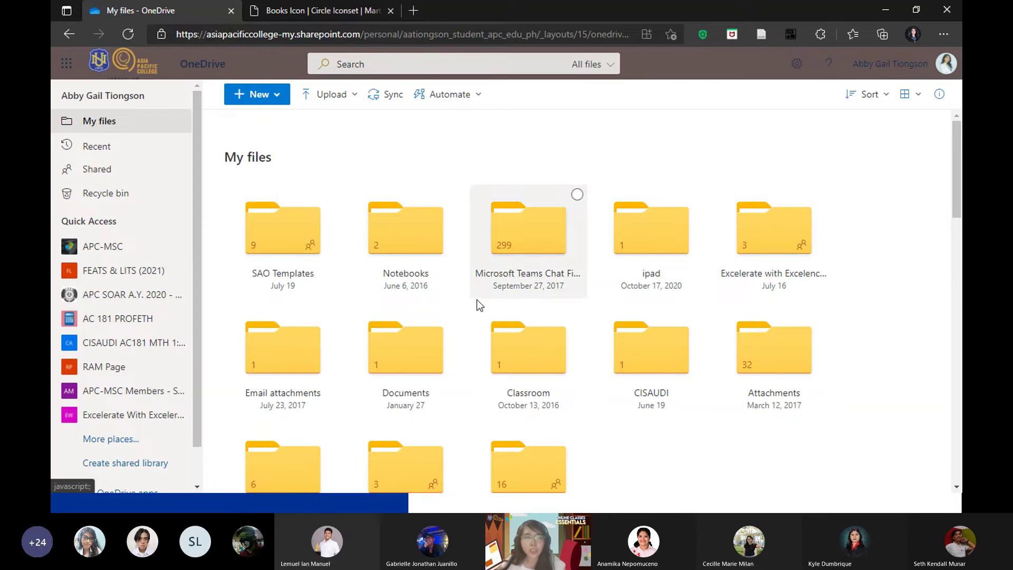
{"action": "key", "text": "alt+Tab"}
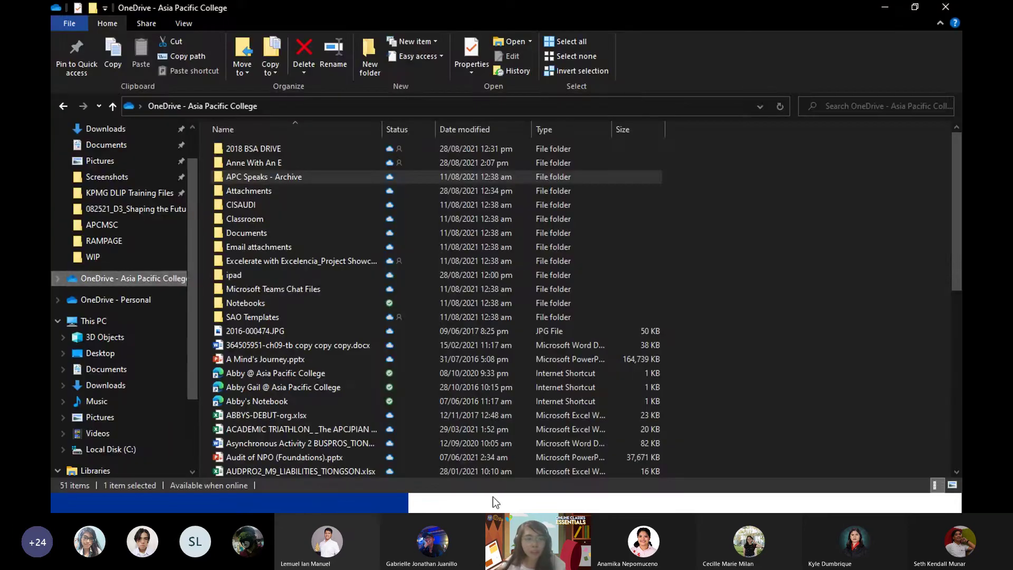
{"action": "key", "text": "alt+Tab"}
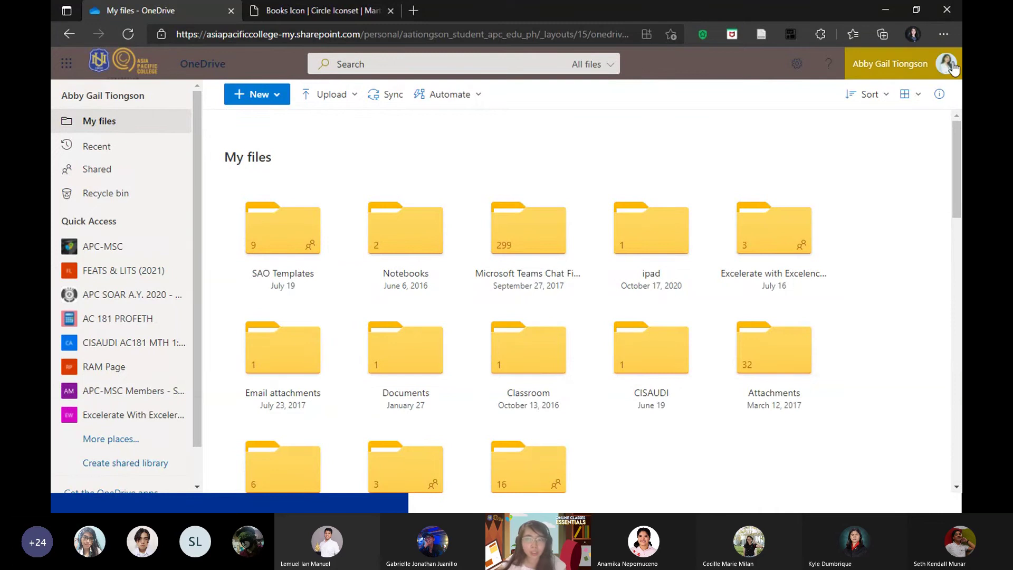
View the signed-in account from the avatar, dismiss it, and return to the synced college folder.
{"action": "left_click", "coordinate": [947, 64]}
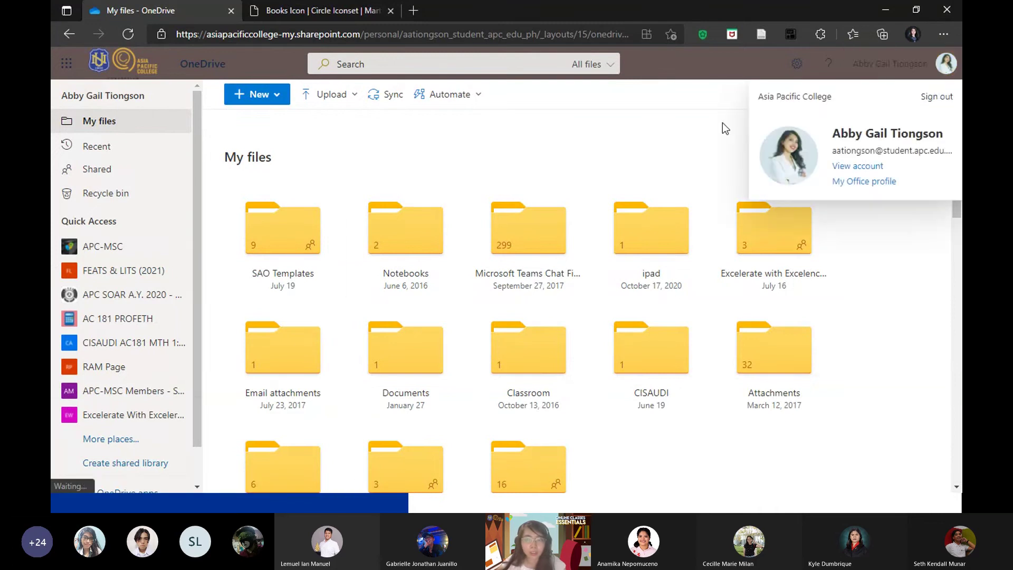
{"action": "left_click", "coordinate": [588, 147]}
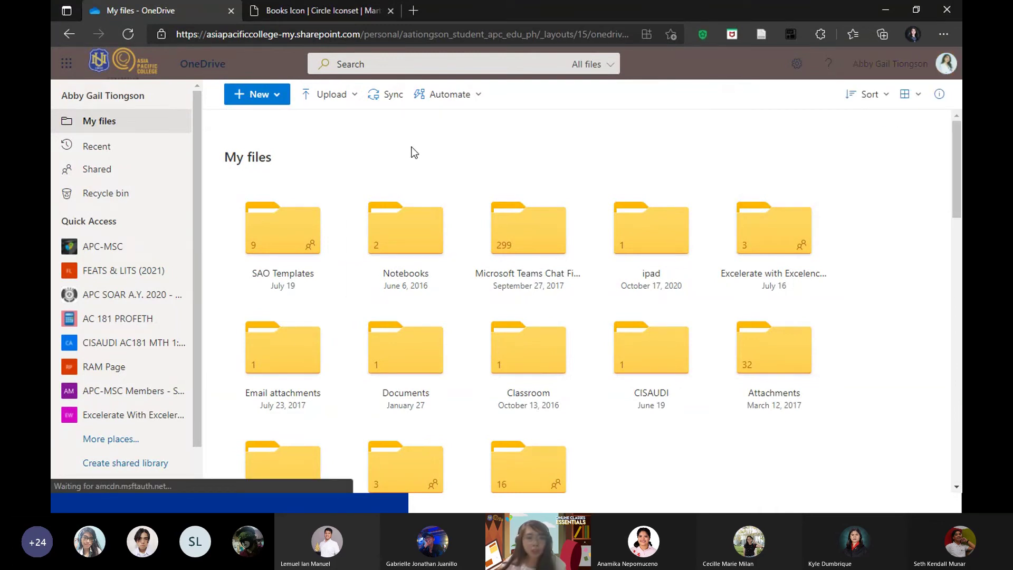
{"action": "key", "text": "alt+Tab"}
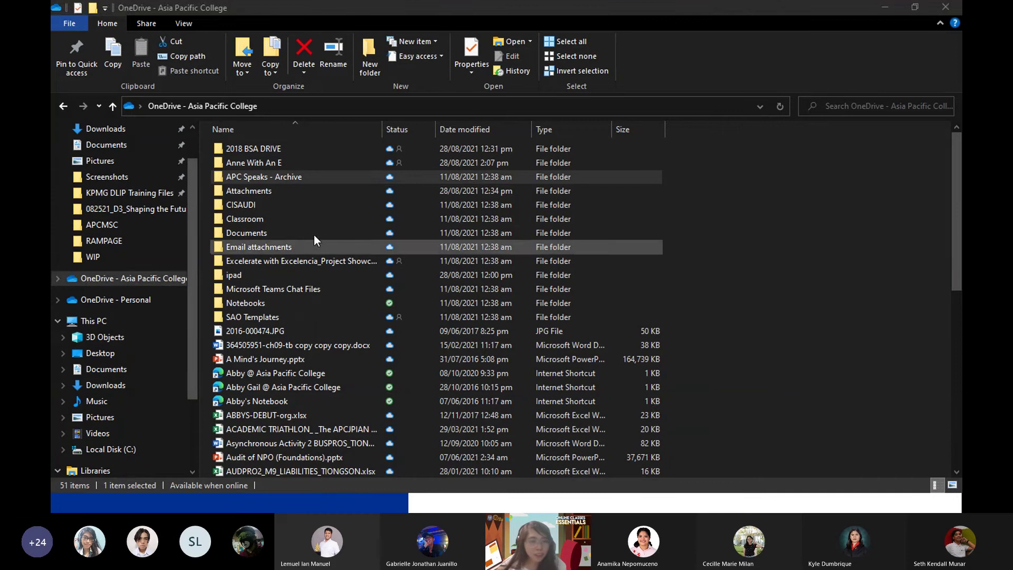
Open Properties for the OneDrive - Asia Pacific College folder from the navigation pane.
{"action": "right_click", "coordinate": [169, 288]}
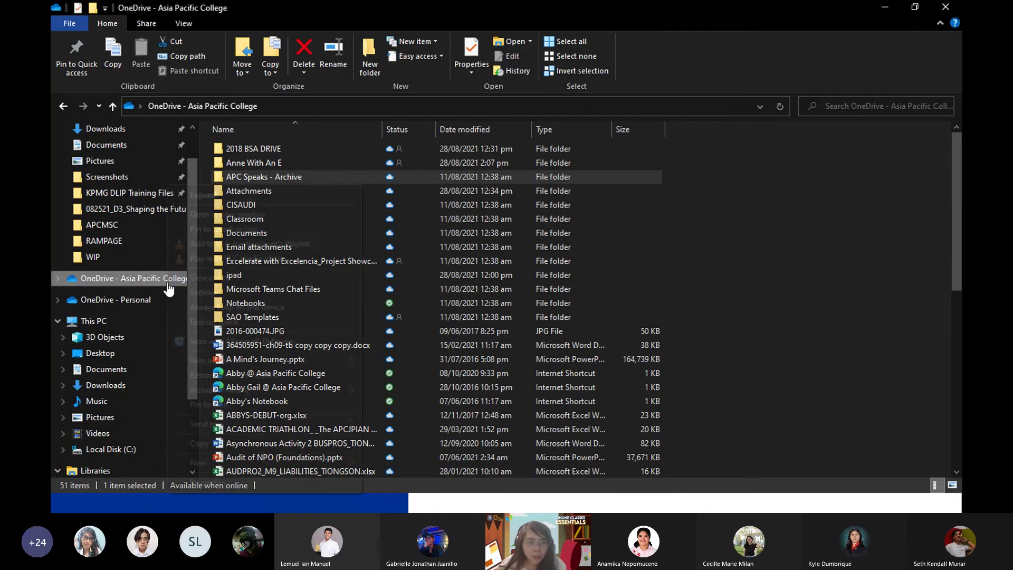
{"action": "left_click", "coordinate": [828, 218]}
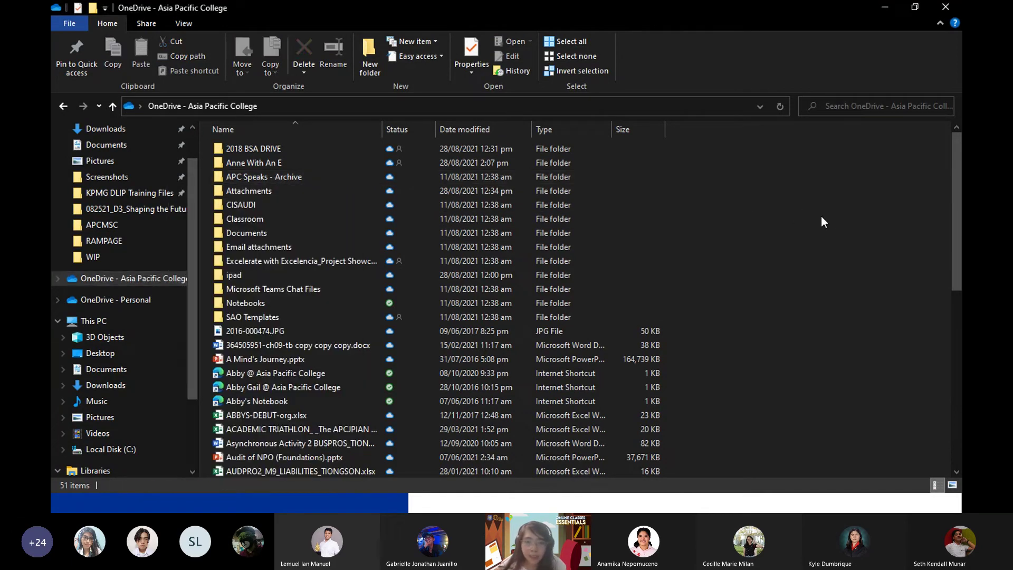
{"action": "scroll", "coordinate": [82, 282], "scroll_direction": "up", "scroll_amount": 1}
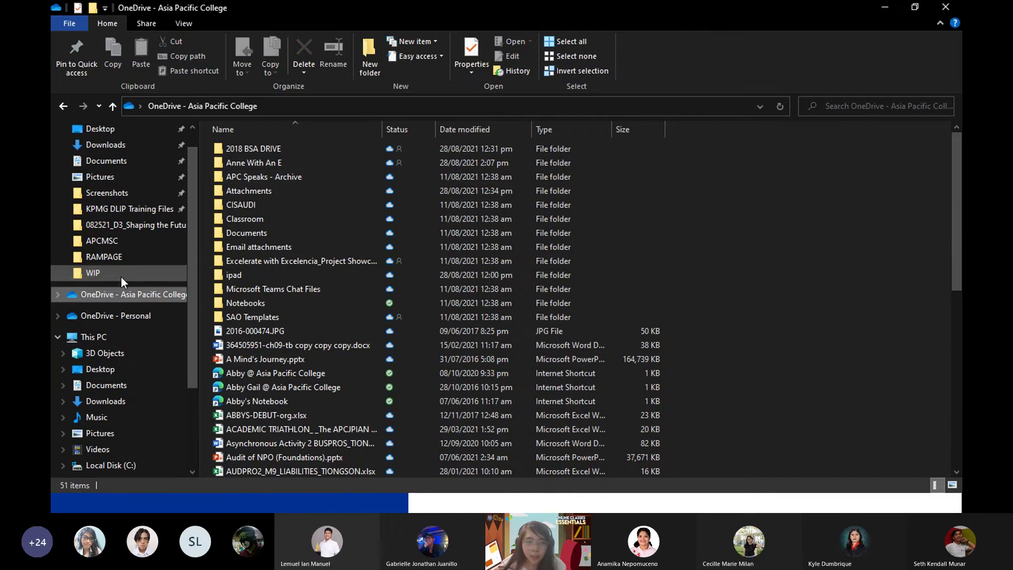
{"action": "right_click", "coordinate": [122, 277]}
{"action": "left_click", "coordinate": [122, 296]}
{"action": "right_click", "coordinate": [123, 300]}
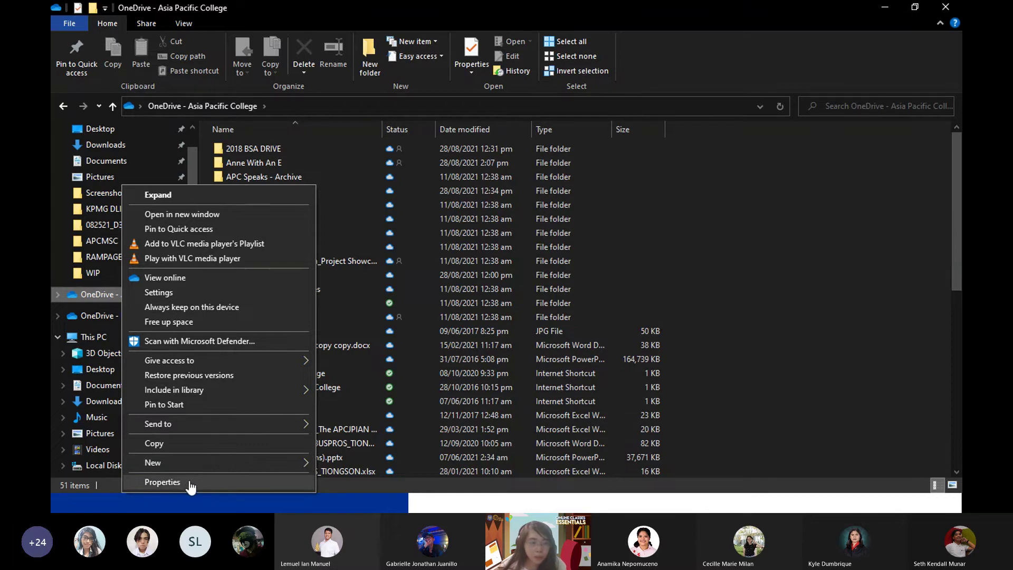
{"action": "left_click", "coordinate": [182, 481]}
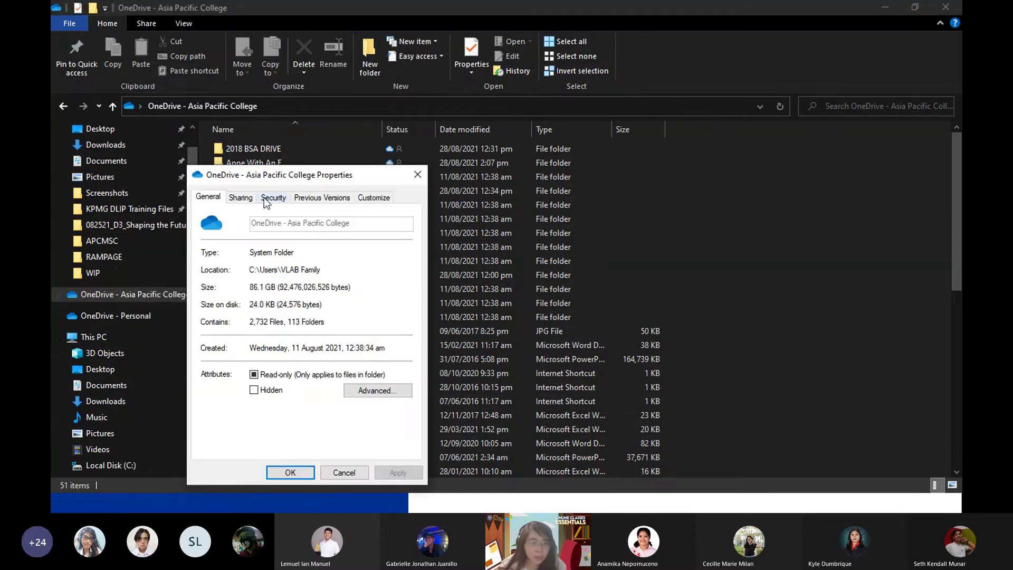
Review the Sharing, Security, Previous Versions and Customise tabs, then open the account's OneDrive settings.
{"action": "left_click", "coordinate": [234, 199]}
{"action": "left_click", "coordinate": [271, 197]}
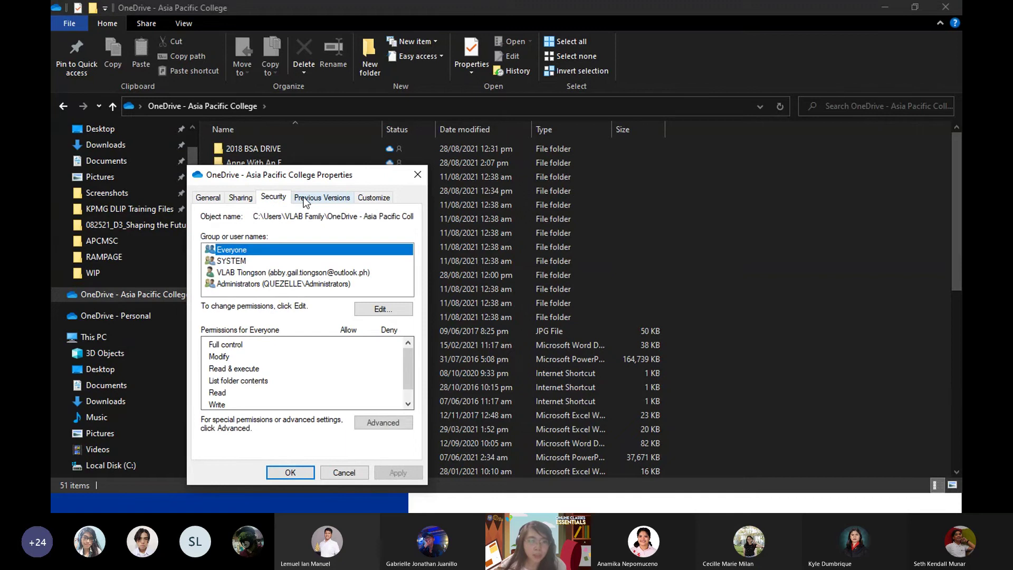
{"action": "left_click", "coordinate": [319, 197]}
{"action": "left_click", "coordinate": [369, 198]}
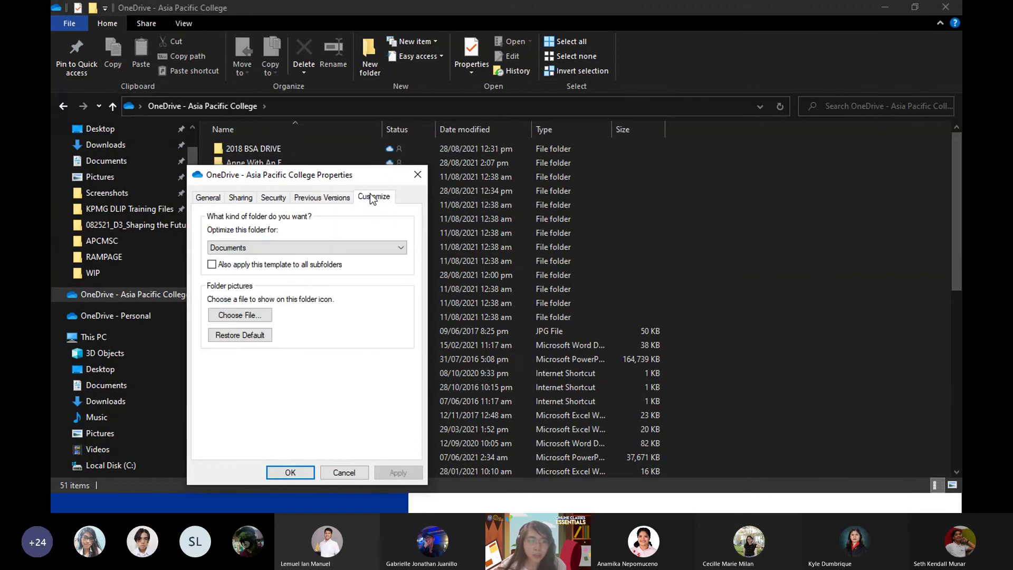
{"action": "left_click", "coordinate": [415, 173]}
{"action": "right_click", "coordinate": [58, 293]}
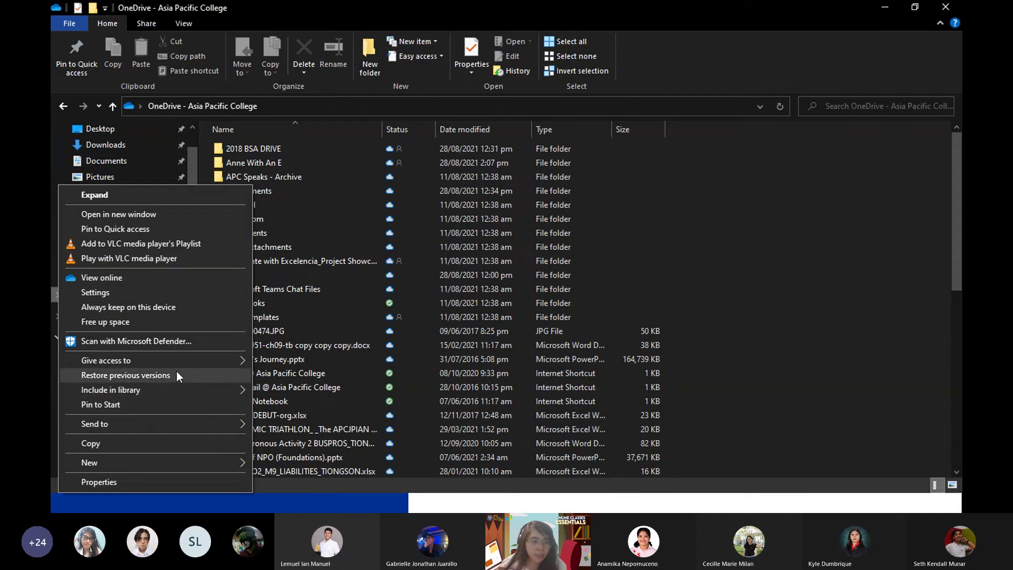
{"action": "left_click", "coordinate": [161, 291]}
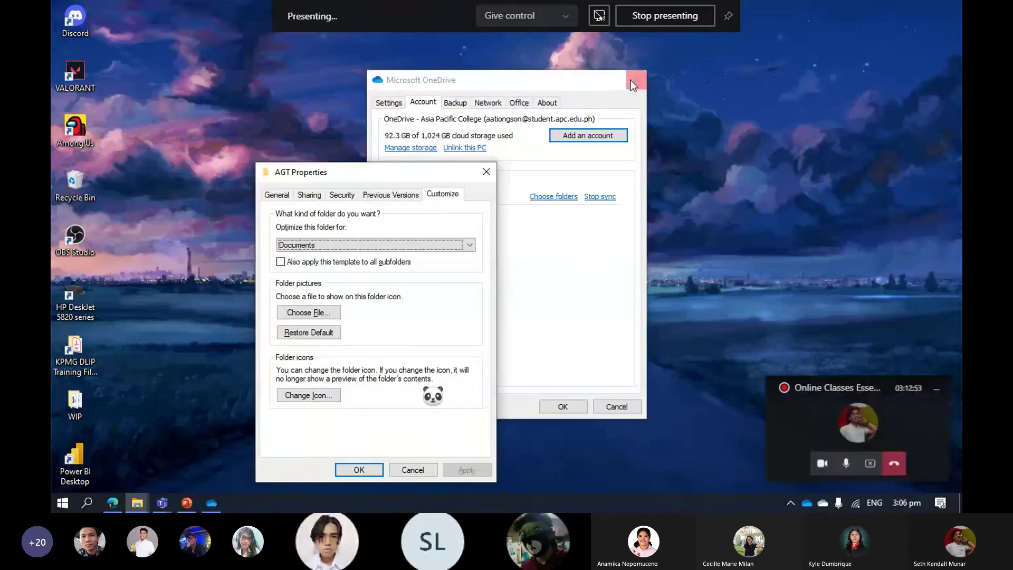
Close the OneDrive settings and AGT Properties windows and restore the Internship Files Explorer window.
{"action": "left_click", "coordinate": [633, 84]}
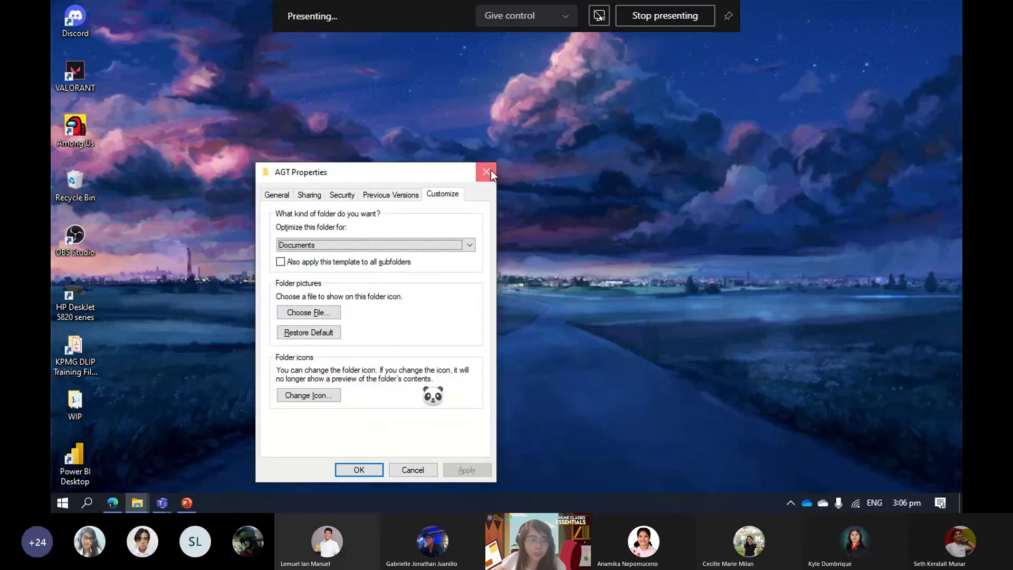
{"action": "left_click", "coordinate": [487, 171]}
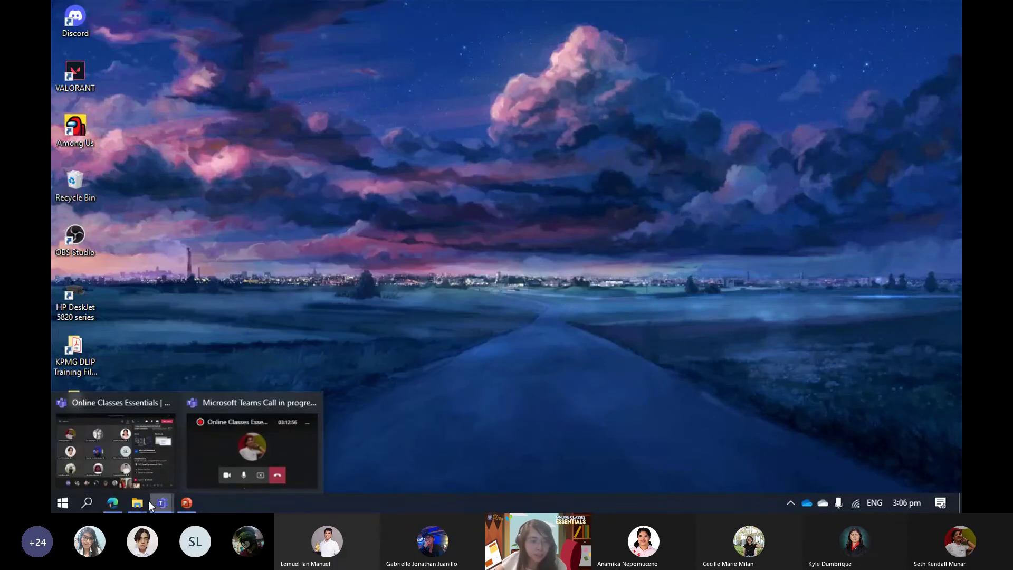
{"action": "mouse_move", "coordinate": [137, 502]}
{"action": "left_click", "coordinate": [176, 447]}
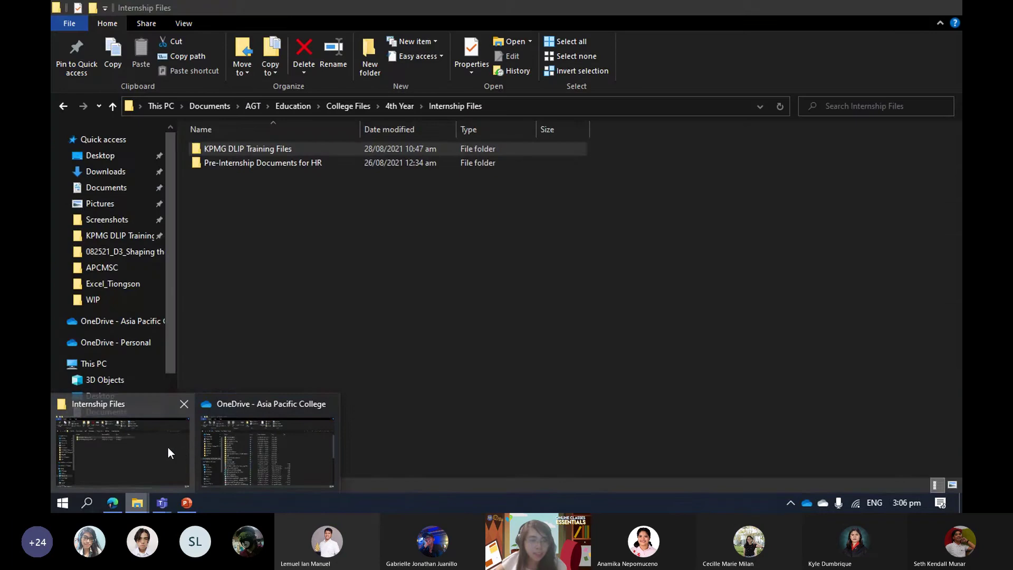
Open OneDrive settings for the college account, open its folder, and show the OneDrive sync status.
{"action": "right_click", "coordinate": [127, 321]}
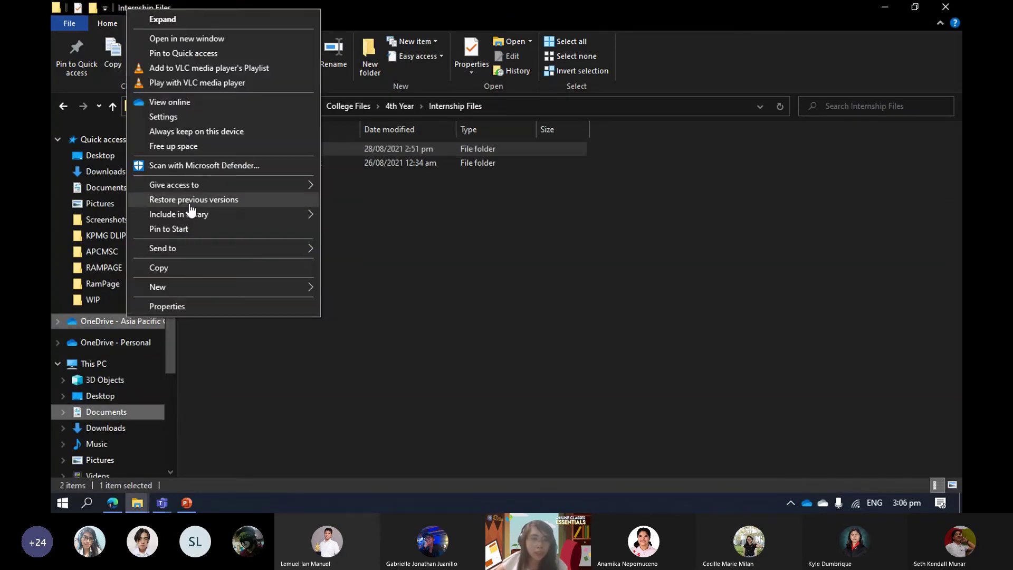
{"action": "left_click", "coordinate": [163, 117]}
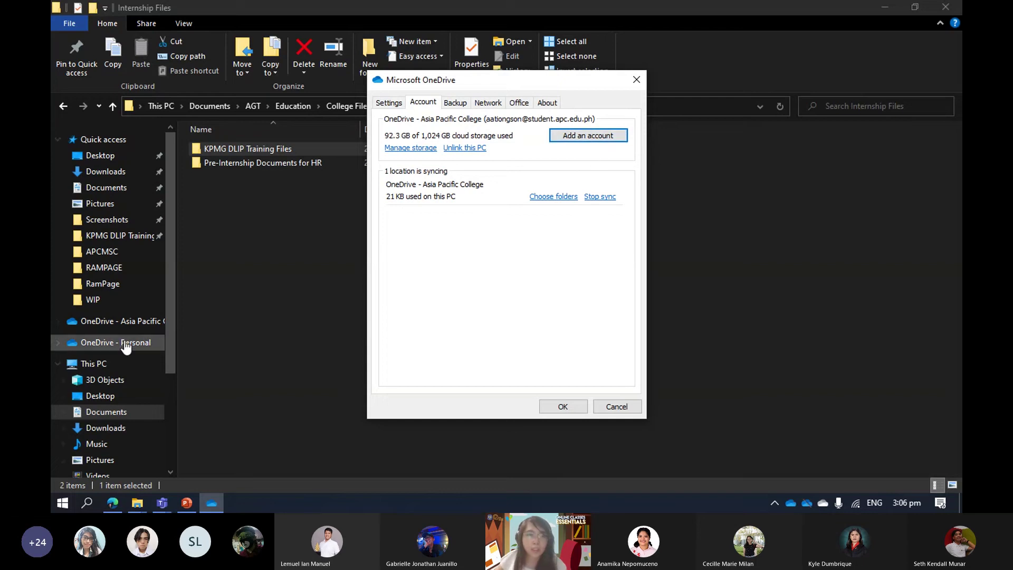
{"action": "left_click", "coordinate": [130, 321]}
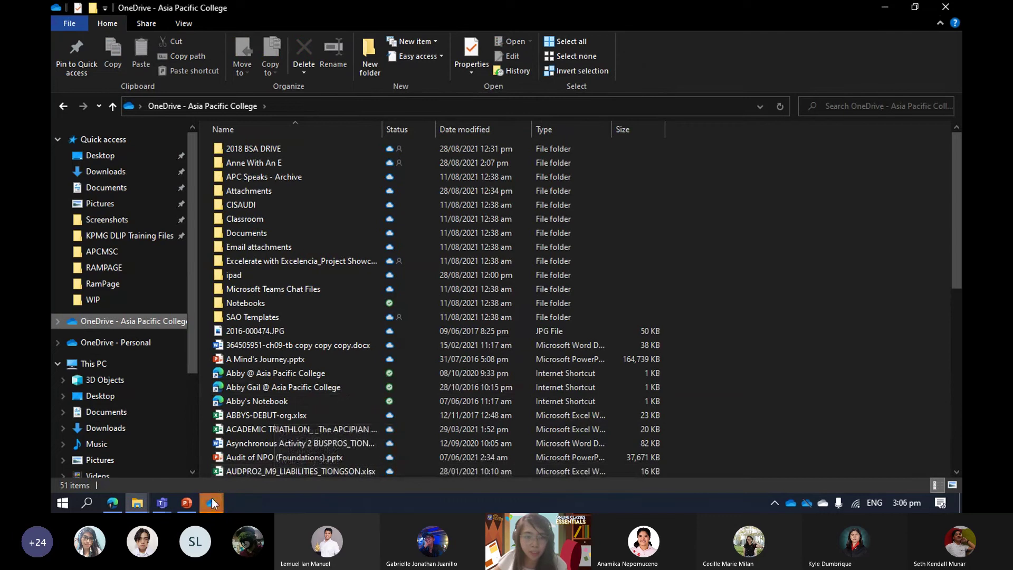
{"action": "left_click", "coordinate": [793, 501]}
Enter the Student Ambassadors account e-mail address in Set up OneDrive, replacing the student address.
{"action": "mouse_move", "coordinate": [213, 503]}
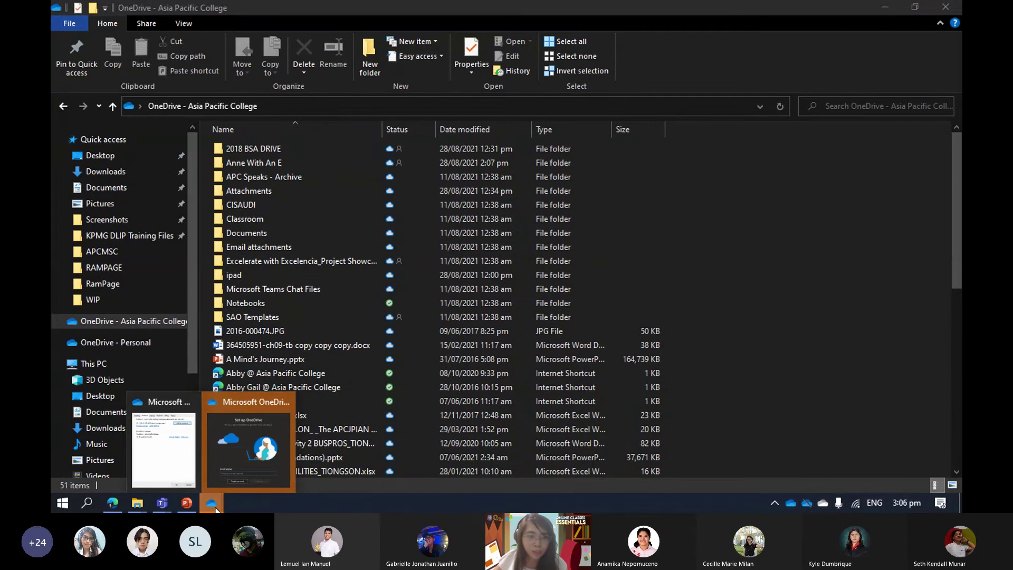
{"action": "left_click", "coordinate": [234, 457]}
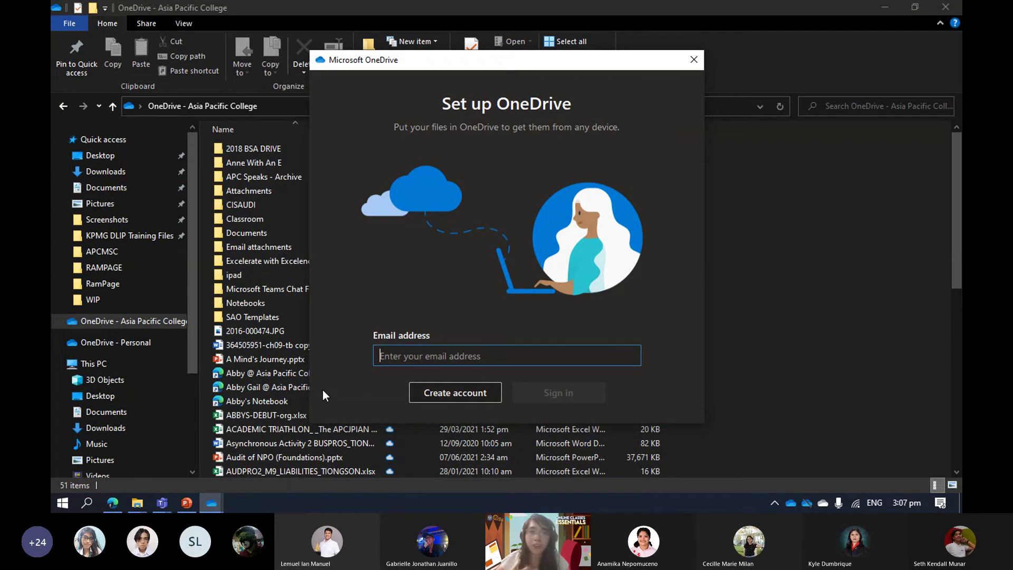
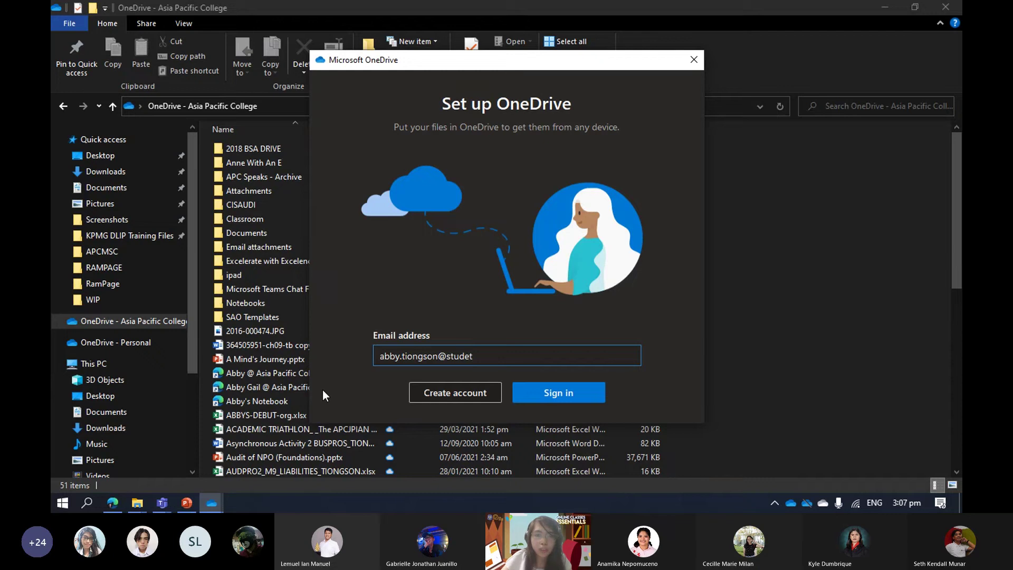
{"action": "key", "text": "ctrl+a"}
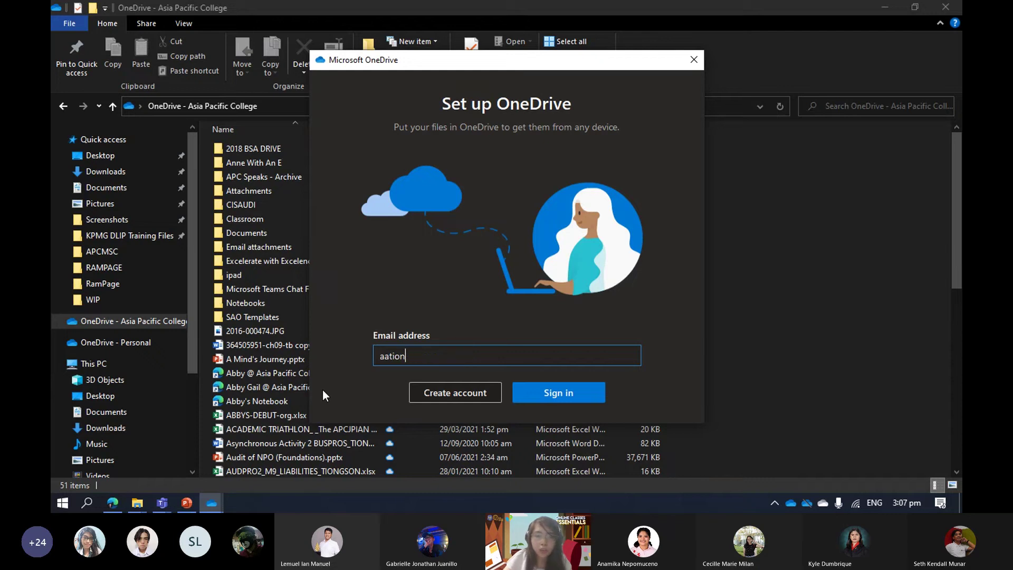
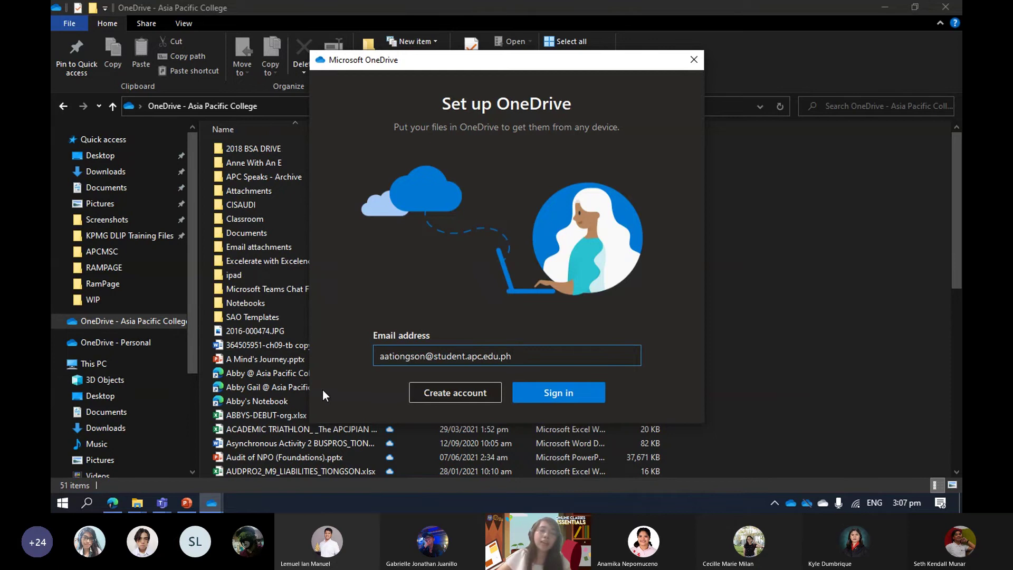
{"action": "key", "text": "ctrl+a"}
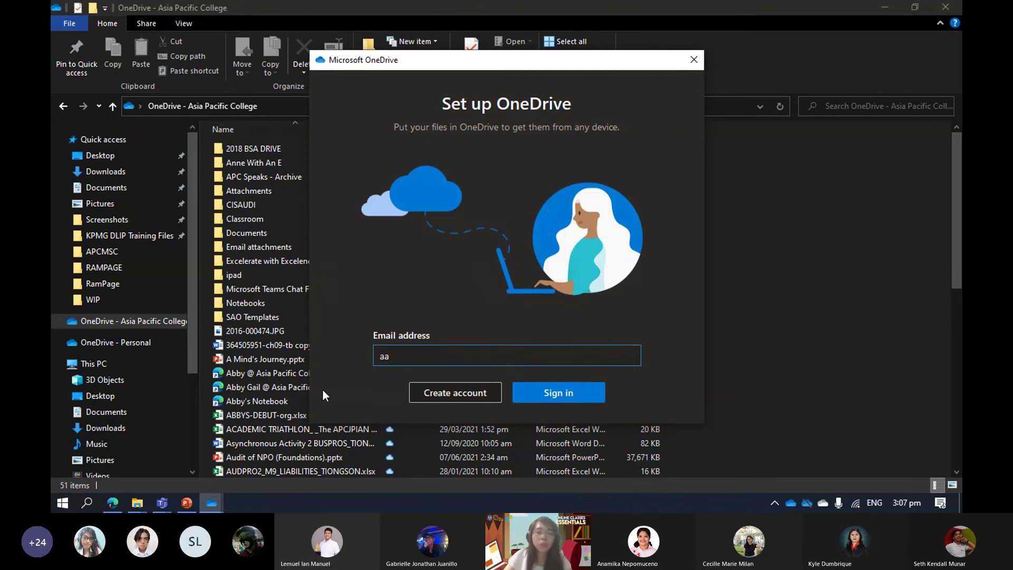
{"action": "key", "text": "BackSpace"}
{"action": "key", "text": "BackSpace"}
{"action": "key", "text": "BackSpace"}
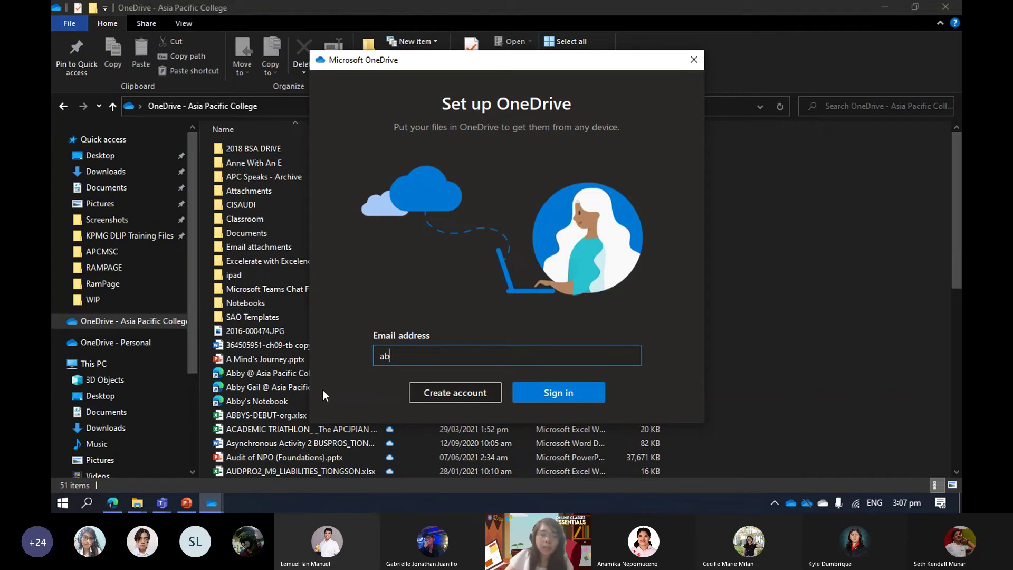
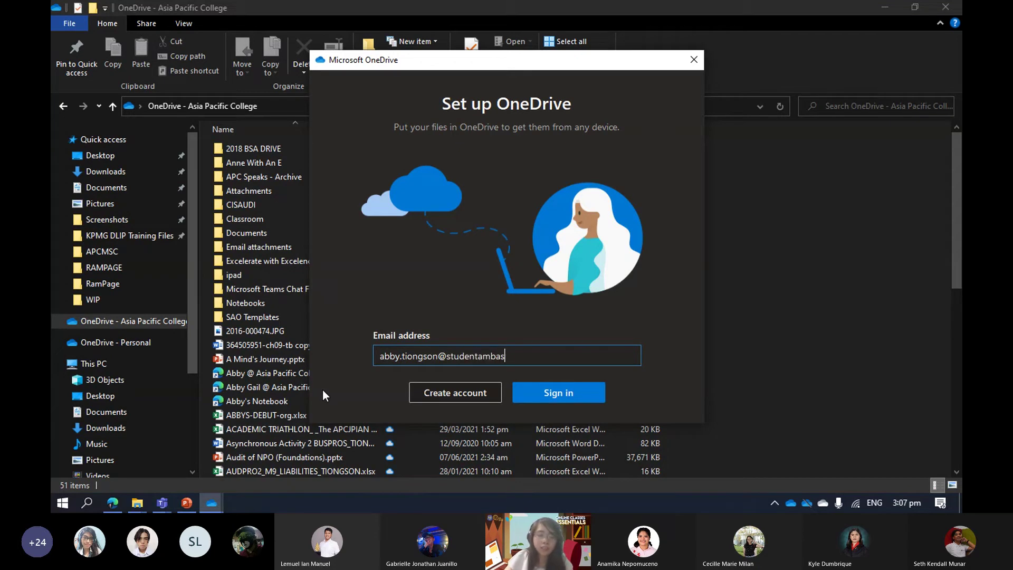
Sign in to the Student Ambassadors account and keep the existing OneDrive folder location.
{"action": "left_click", "coordinate": [571, 395]}
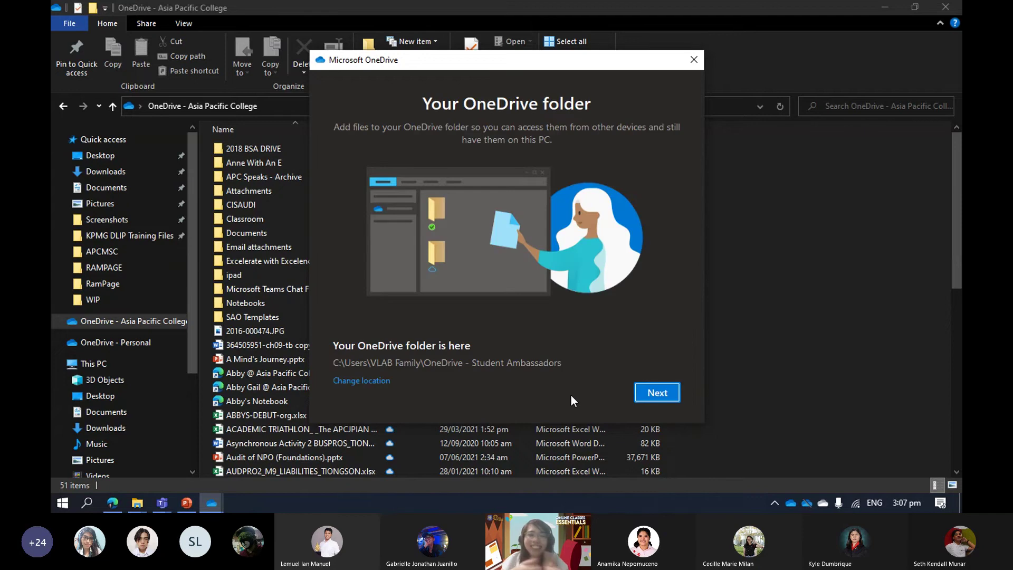
{"action": "left_click", "coordinate": [661, 393]}
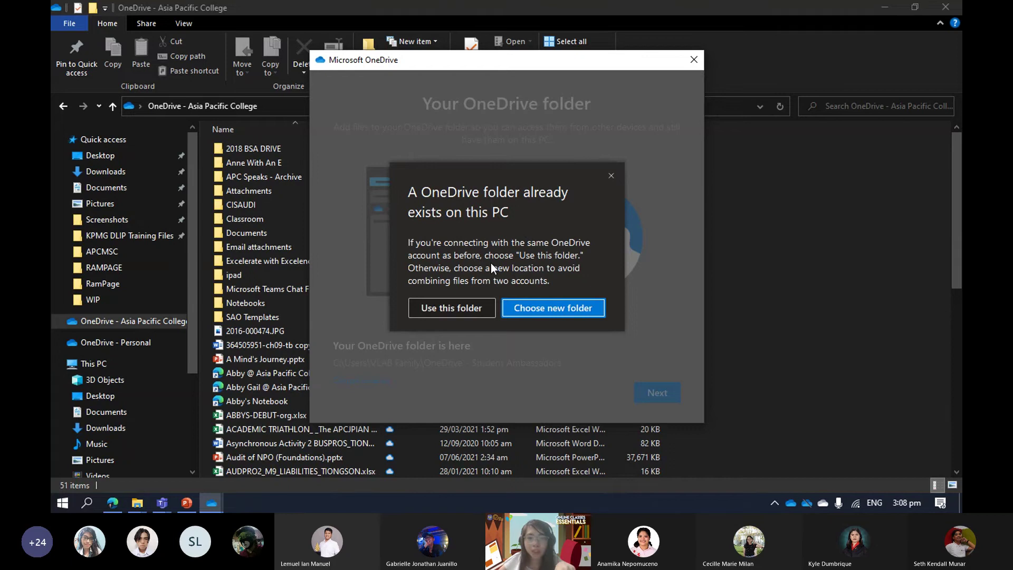
{"action": "left_click", "coordinate": [526, 311]}
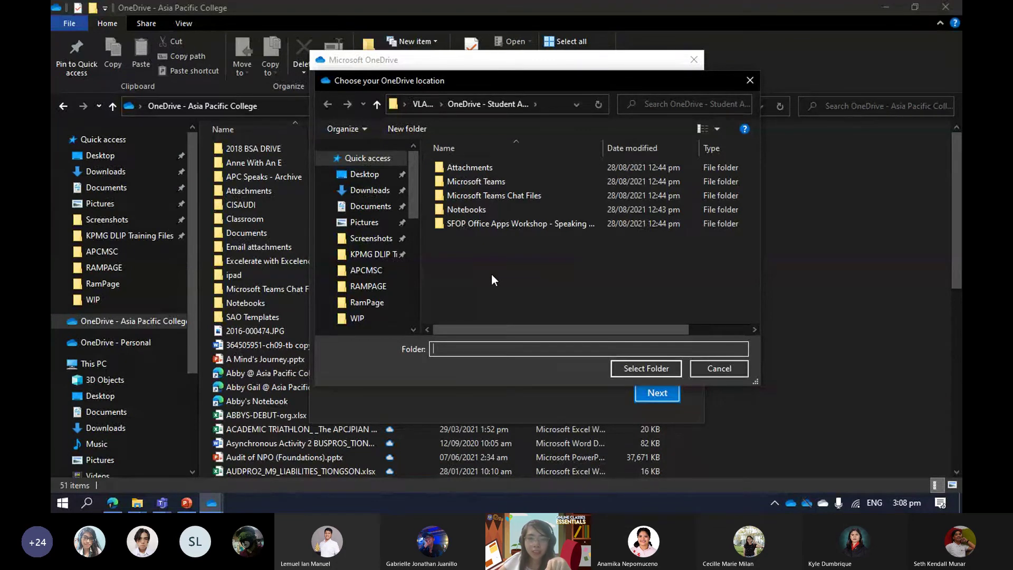
{"action": "key", "text": "Escape"}
{"action": "left_click", "coordinate": [463, 309]}
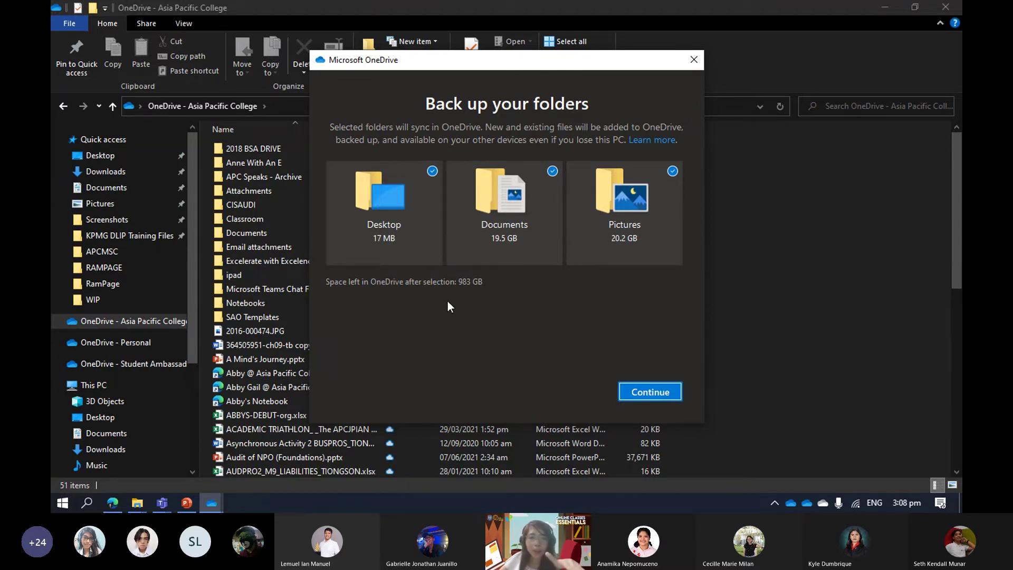
Untick Desktop, Documents and Pictures backup and skip the backup step.
{"action": "left_click", "coordinate": [420, 207]}
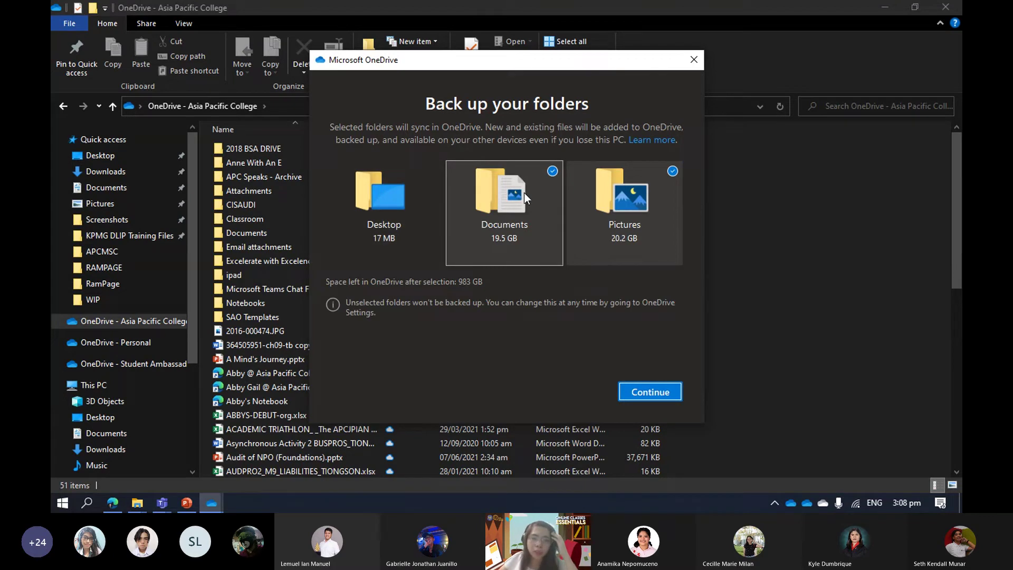
{"action": "left_click", "coordinate": [524, 192]}
{"action": "left_click", "coordinate": [624, 211]}
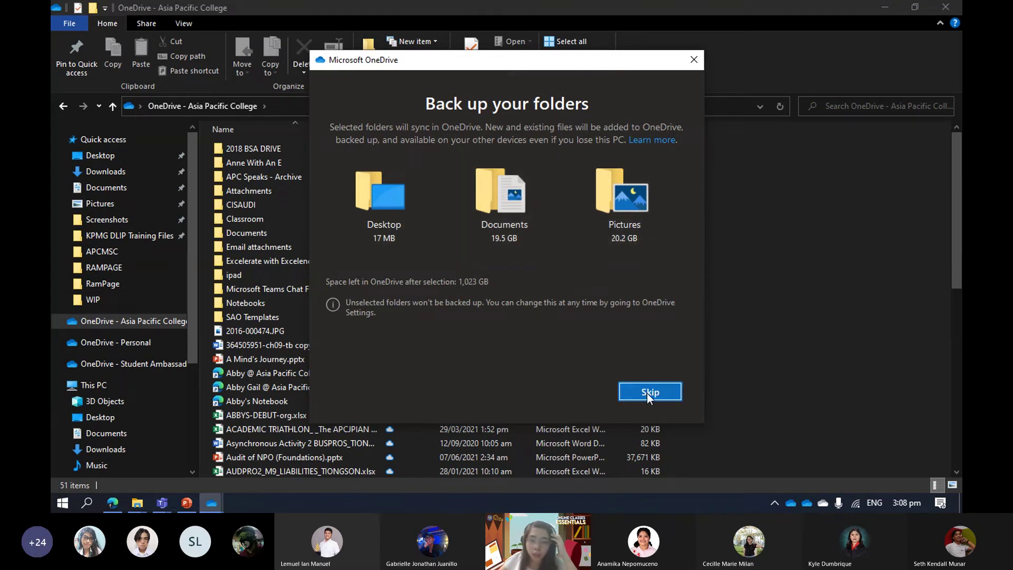
{"action": "left_click", "coordinate": [647, 393]}
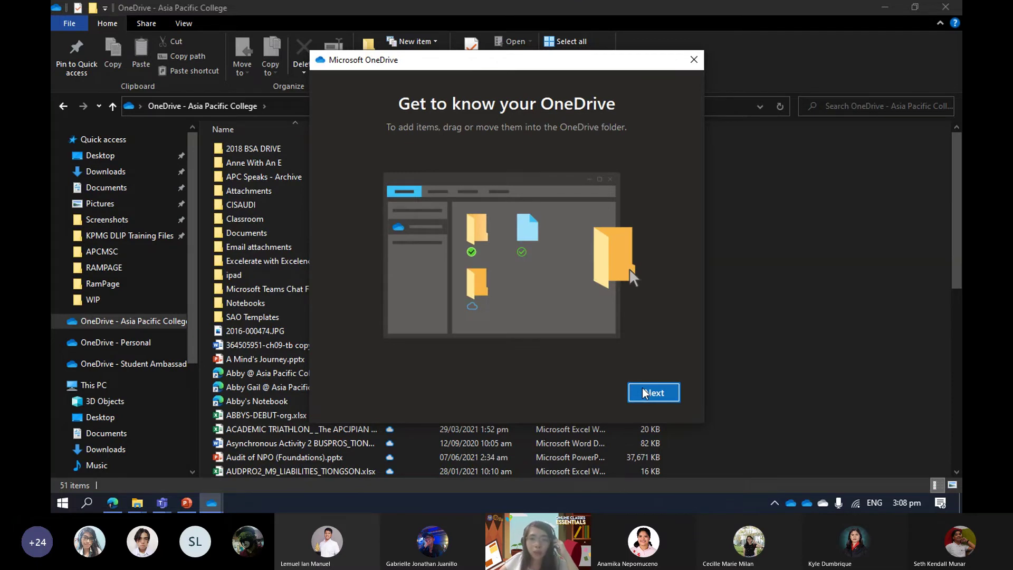
Page through the introduction, sharing and Files On-Demand screens, postponing the mobile app.
{"action": "left_click", "coordinate": [644, 393]}
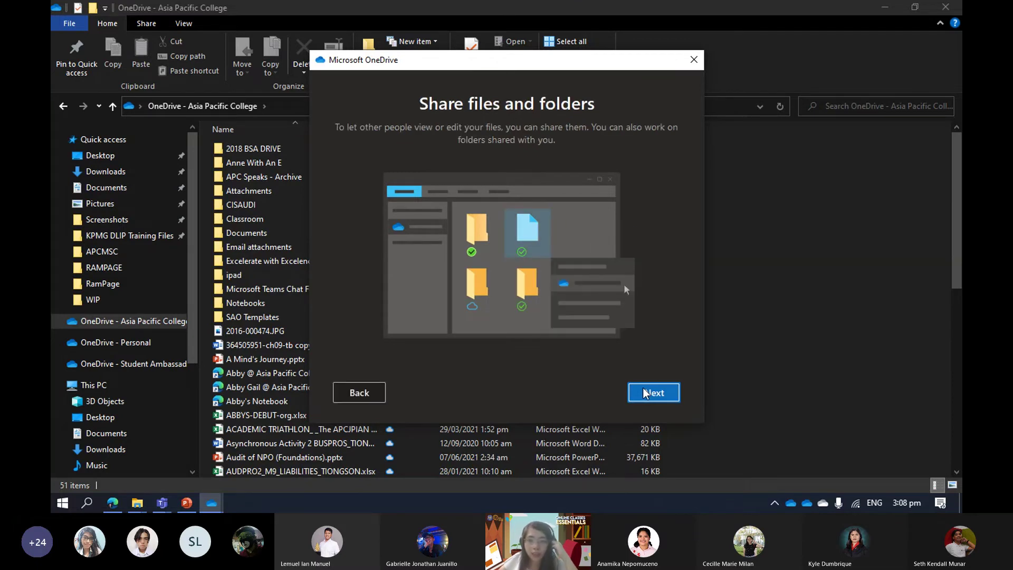
{"action": "left_click", "coordinate": [643, 393]}
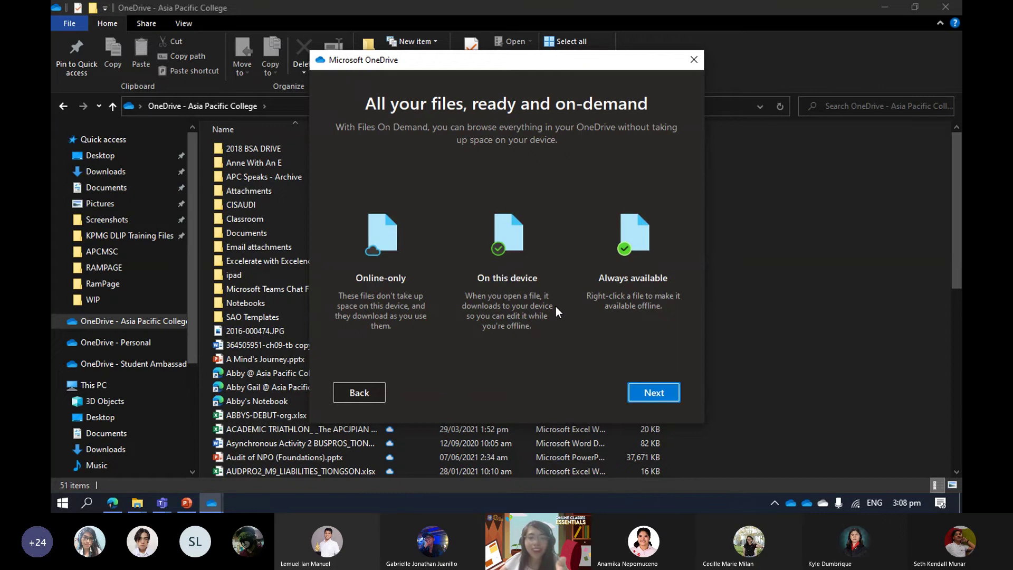
{"action": "left_click", "coordinate": [652, 392]}
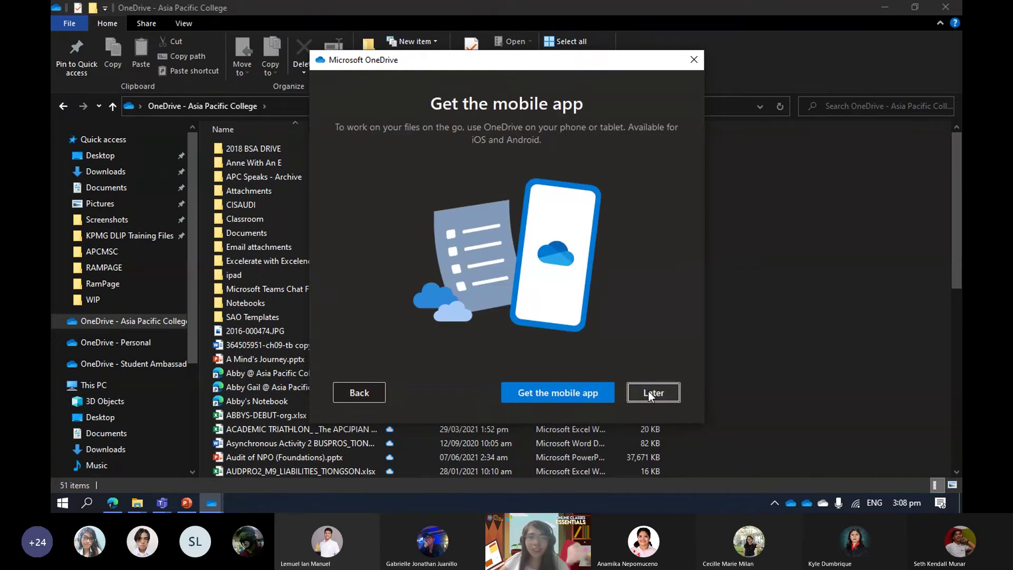
{"action": "left_click", "coordinate": [642, 394]}
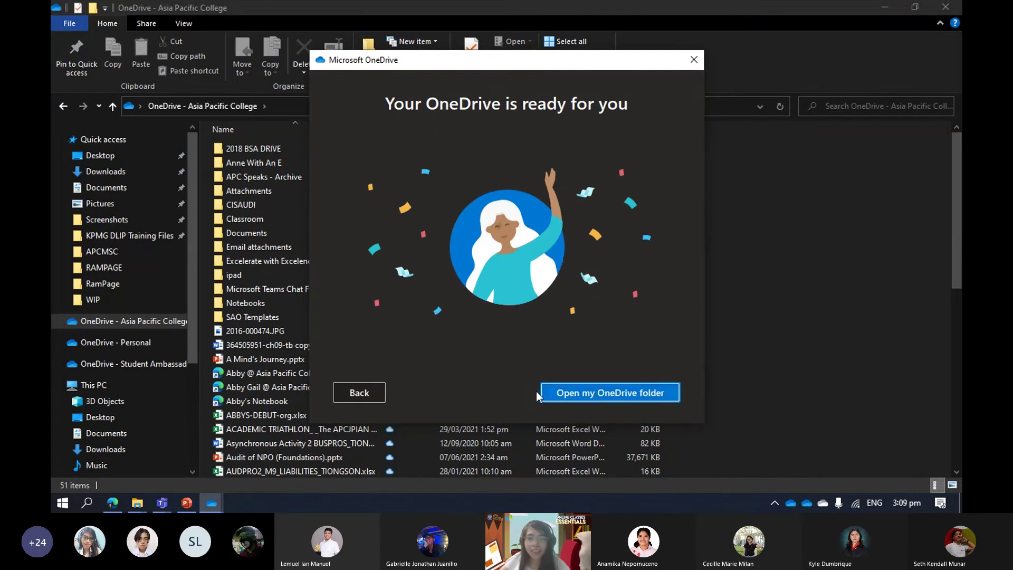
Open the Student Ambassadors OneDrive folder maximised, then bring the My files browser page forward.
{"action": "left_click", "coordinate": [582, 393]}
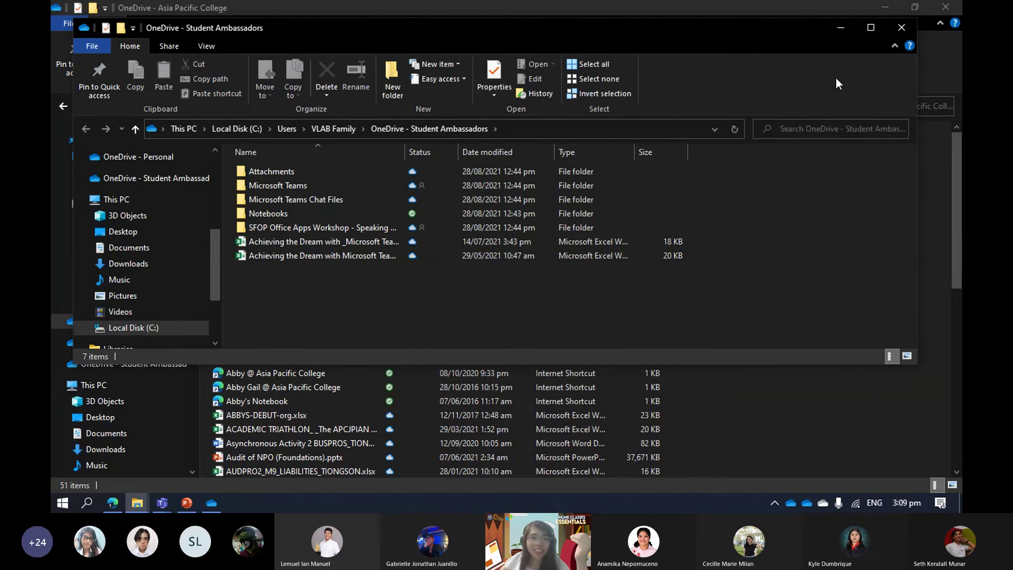
{"action": "left_click", "coordinate": [870, 27]}
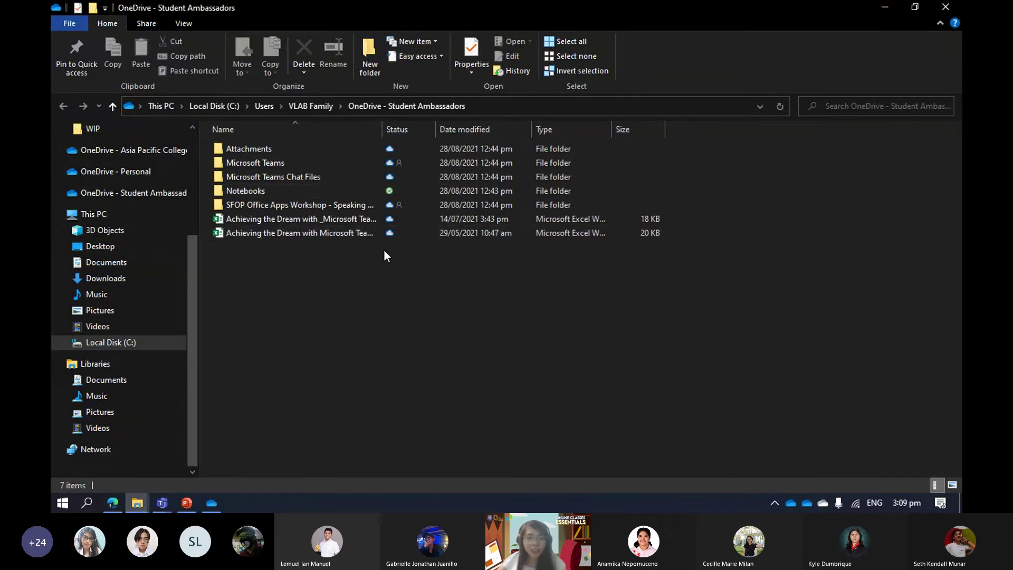
{"action": "key", "text": "alt+Tab"}
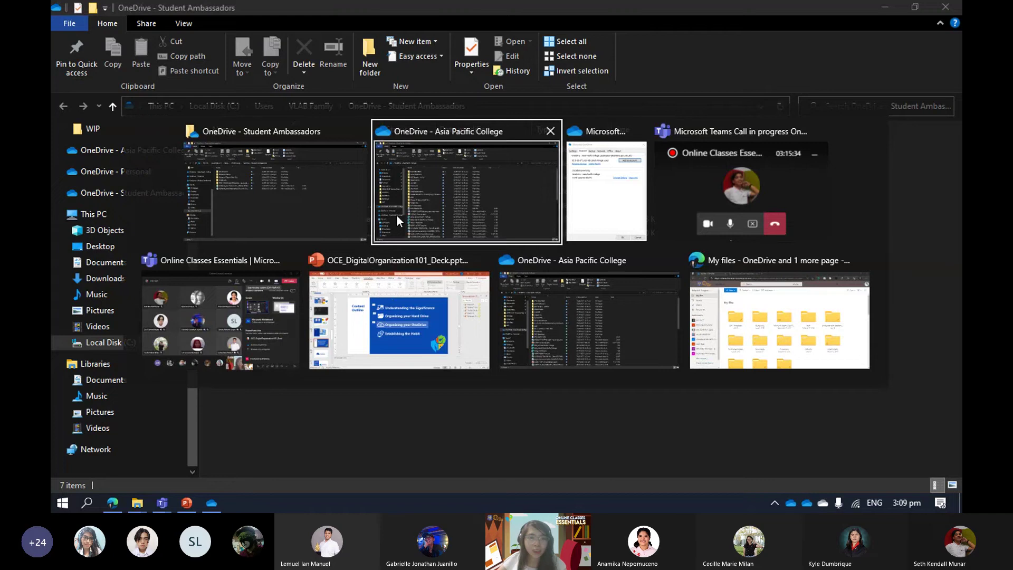
{"action": "left_click", "coordinate": [350, 211]}
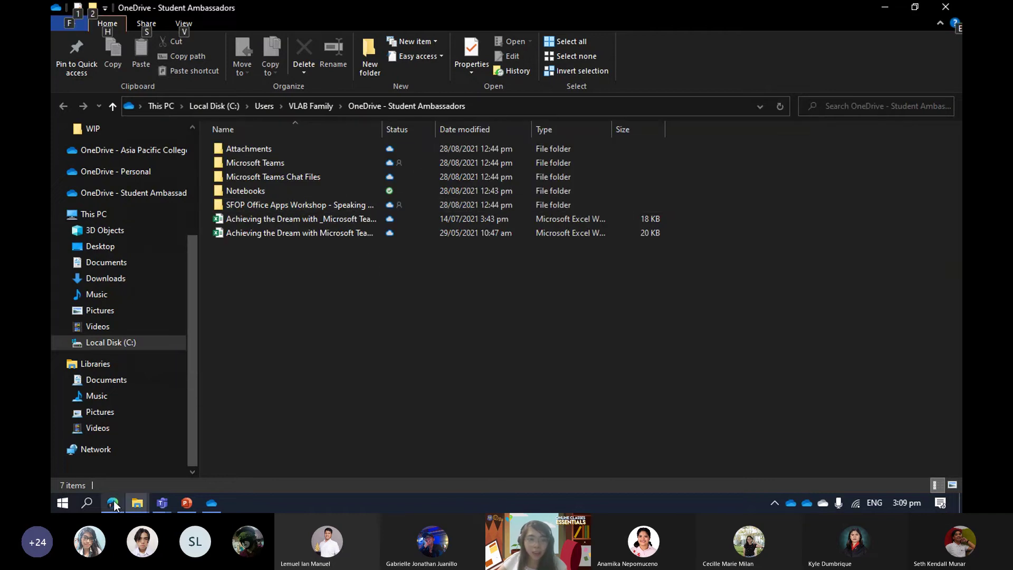
{"action": "mouse_move", "coordinate": [115, 501]}
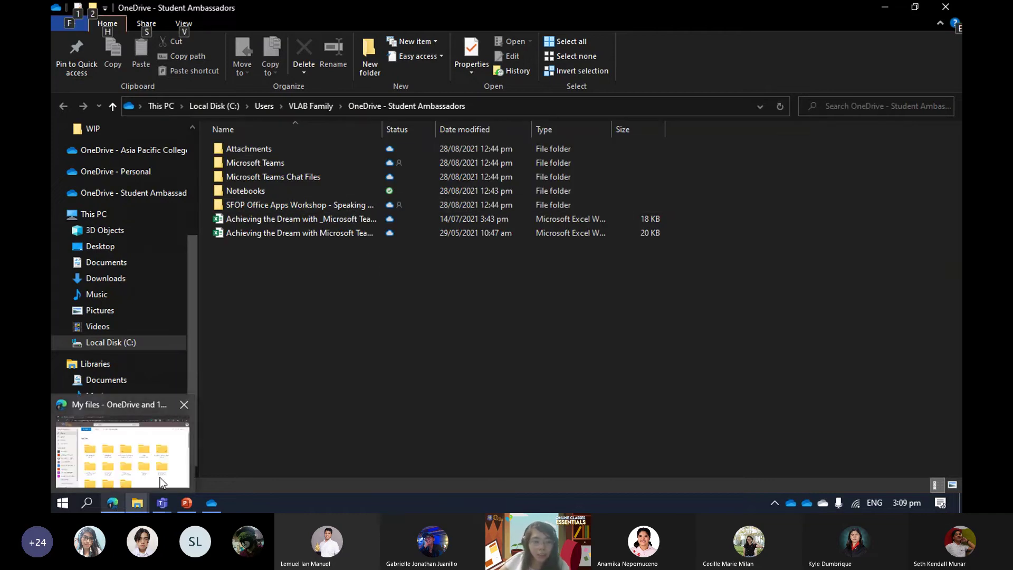
{"action": "left_click", "coordinate": [145, 457]}
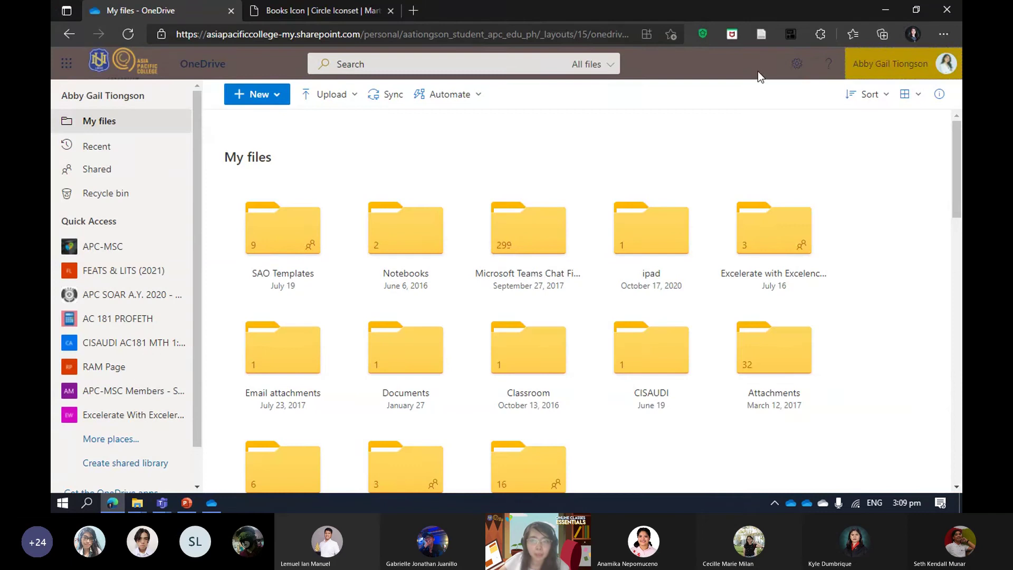
View the Edge profiles signed in, then minimise Edge to return to the Student Ambassadors folder.
{"action": "left_click", "coordinate": [913, 34]}
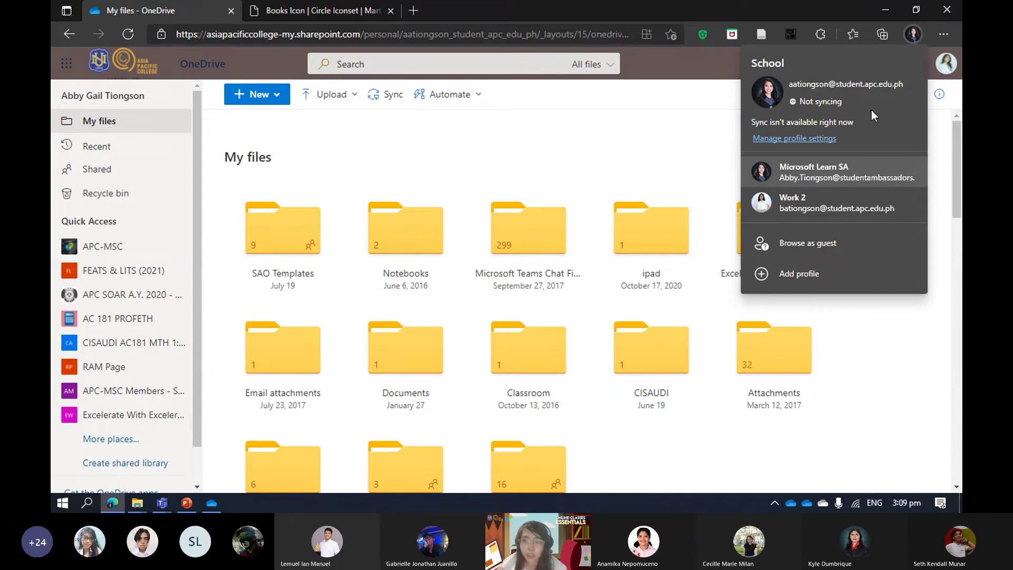
{"action": "left_click", "coordinate": [890, 15]}
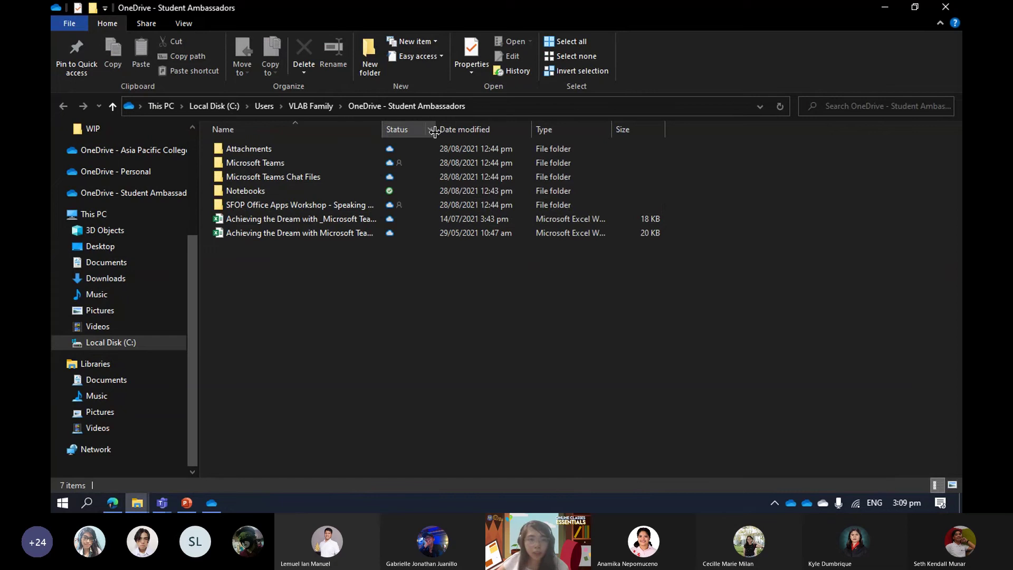
Widen File Explorer's Status column, then return to Edge's OneDrive My files page.
{"action": "left_click_drag", "start_coordinate": [434, 131], "coordinate": [441, 136]}
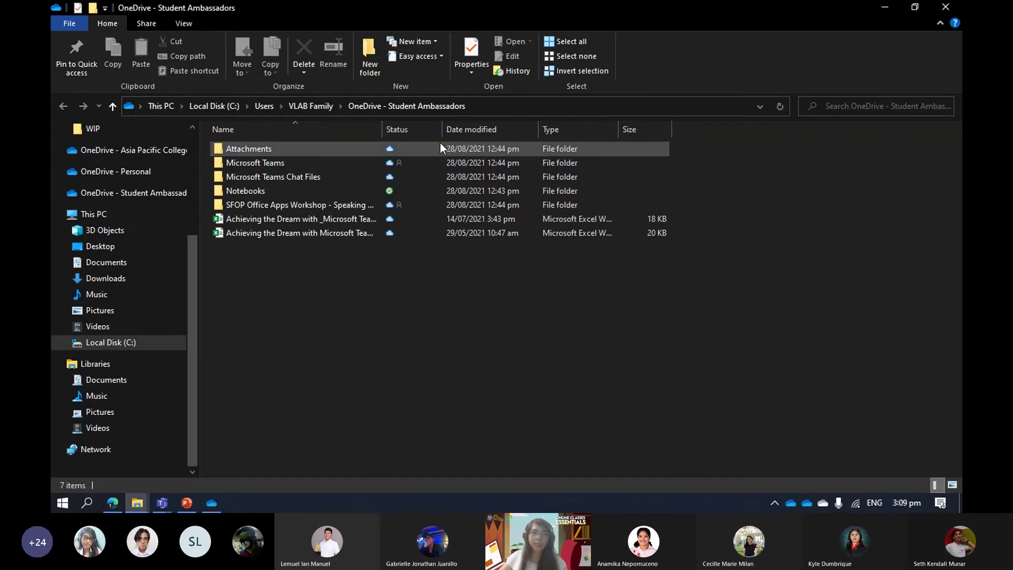
{"action": "mouse_move", "coordinate": [440, 143]}
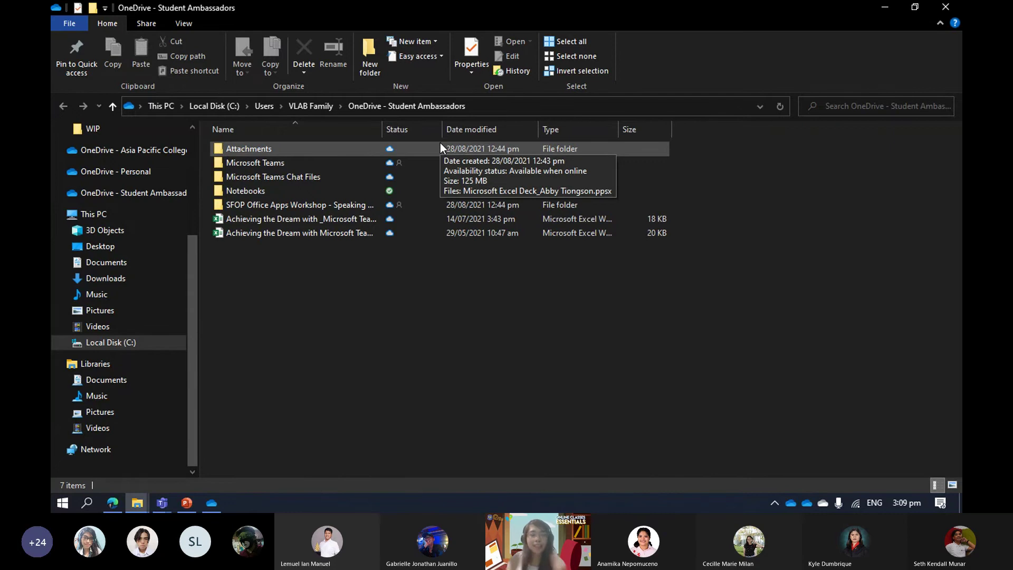
{"action": "key", "text": "alt+Tab"}
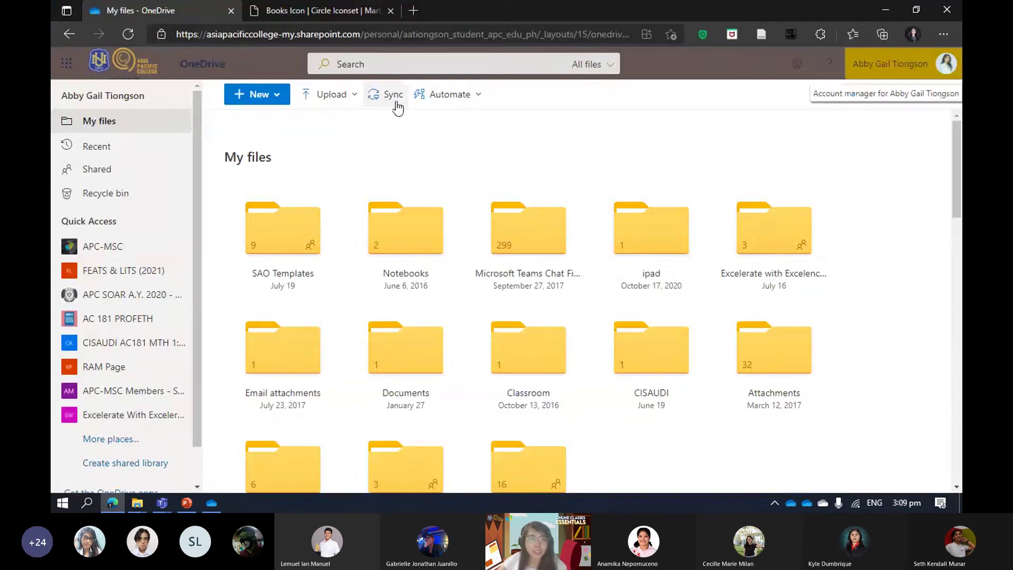
Sync My files via the OneDrive app, then reopen the OneDrive - Asia Pacific College Explorer window.
{"action": "left_click", "coordinate": [396, 104]}
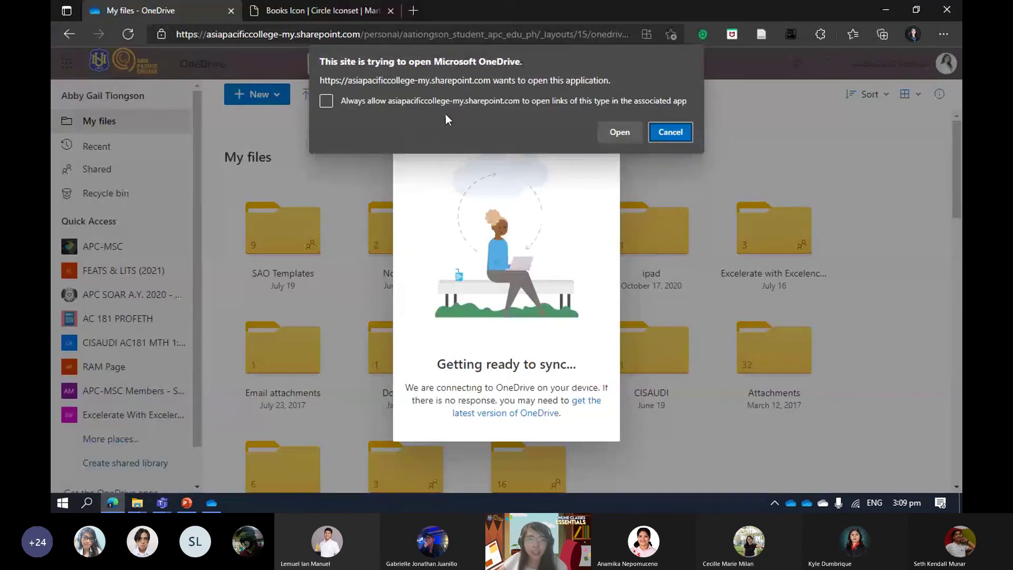
{"action": "left_click", "coordinate": [630, 135]}
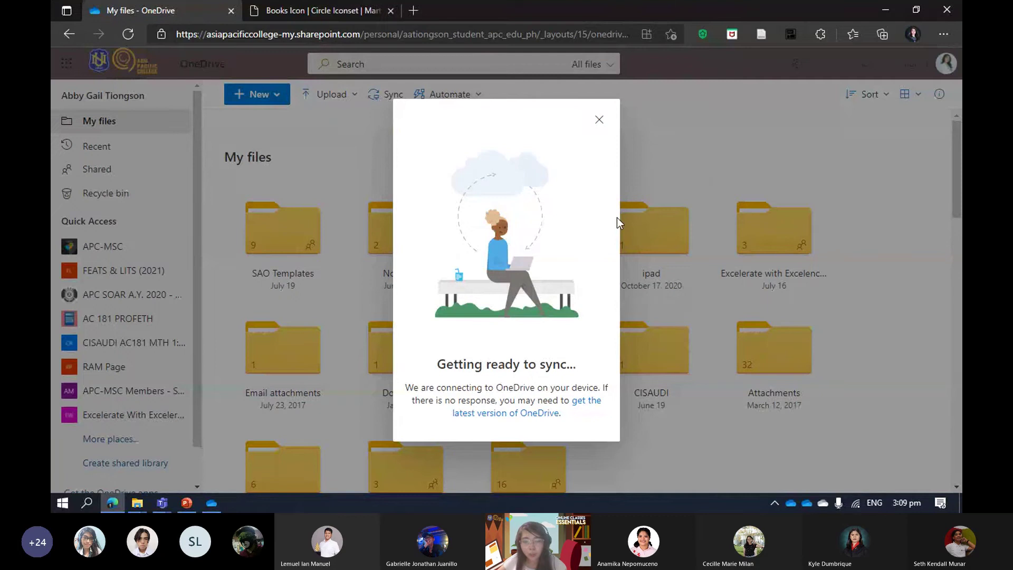
{"action": "mouse_move", "coordinate": [147, 503]}
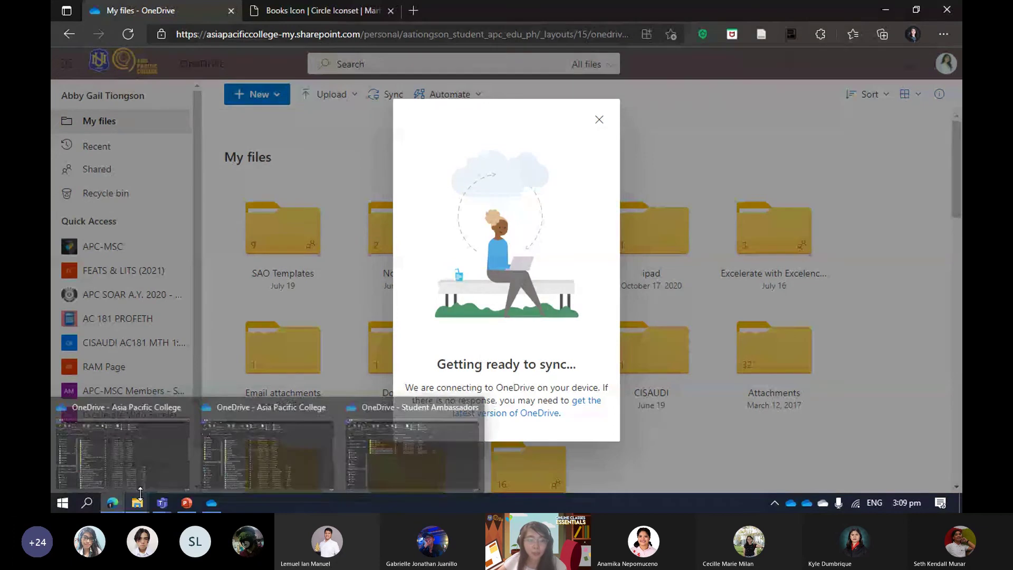
{"action": "mouse_move", "coordinate": [259, 441]}
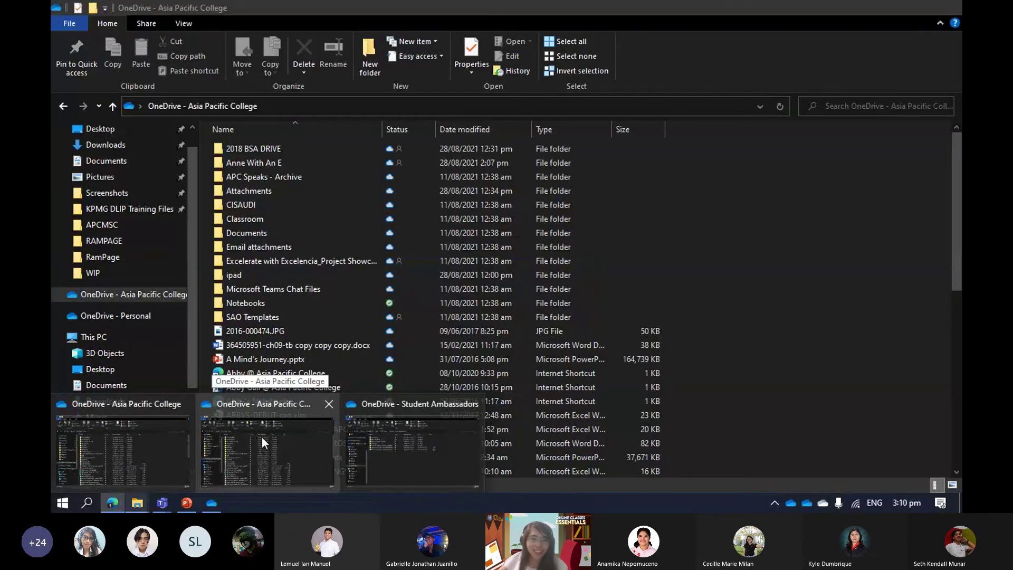
{"action": "left_click", "coordinate": [262, 437]}
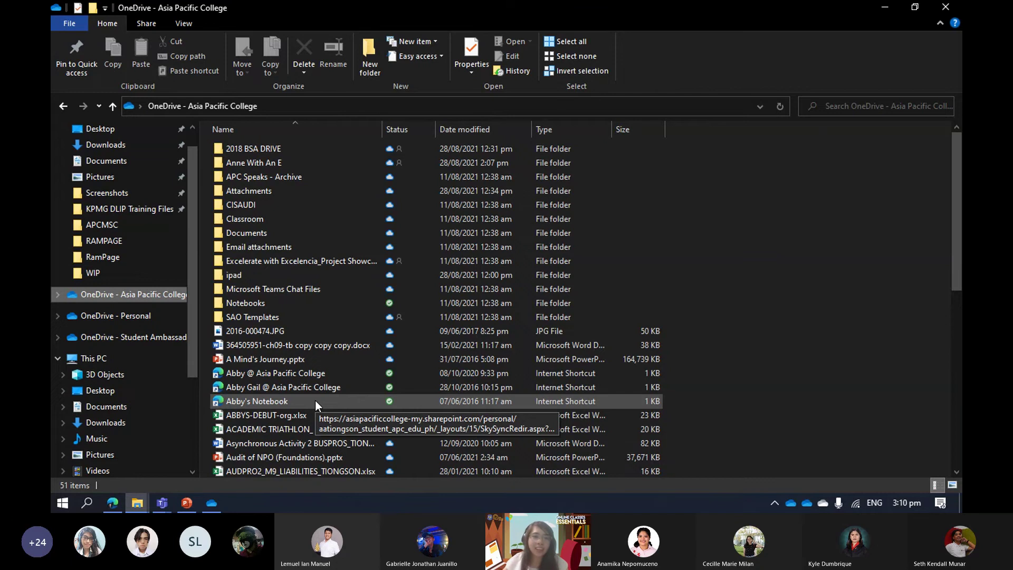
{"action": "scroll", "coordinate": [464, 248], "scroll_direction": "down", "scroll_amount": 1}
{"action": "scroll", "coordinate": [443, 275], "scroll_direction": "down", "scroll_amount": 8}
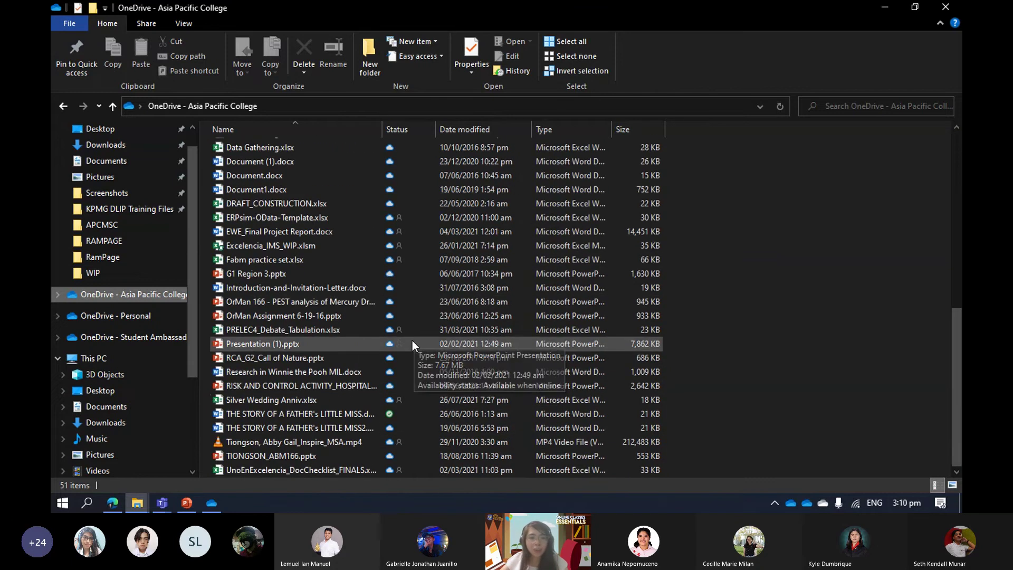
{"action": "scroll", "coordinate": [388, 265], "scroll_direction": "up", "scroll_amount": 2}
{"action": "scroll", "coordinate": [388, 264], "scroll_direction": "up", "scroll_amount": 7}
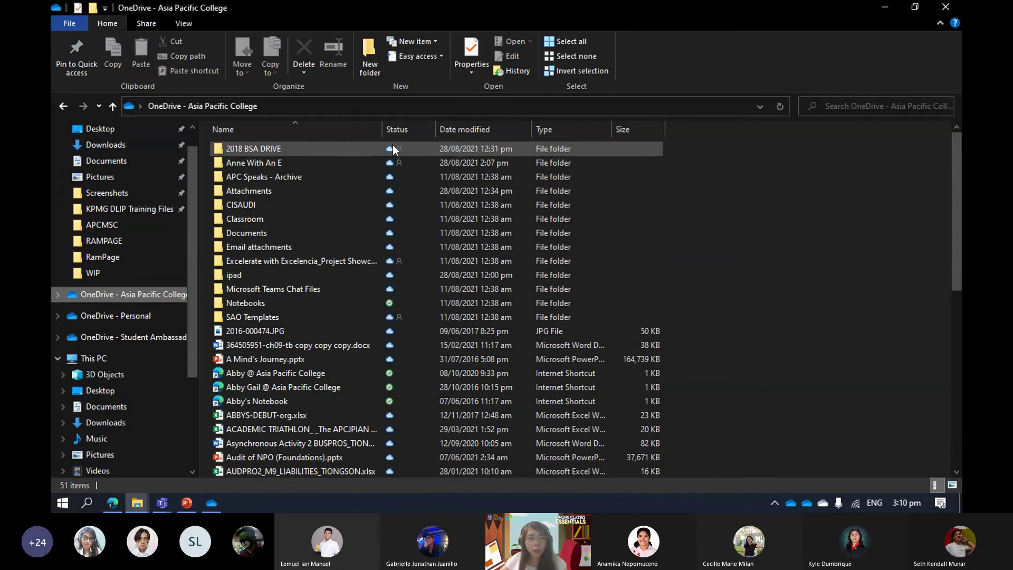
{"action": "scroll", "coordinate": [388, 263], "scroll_direction": "down", "scroll_amount": 3}
{"action": "scroll", "coordinate": [389, 329], "scroll_direction": "down", "scroll_amount": 6}
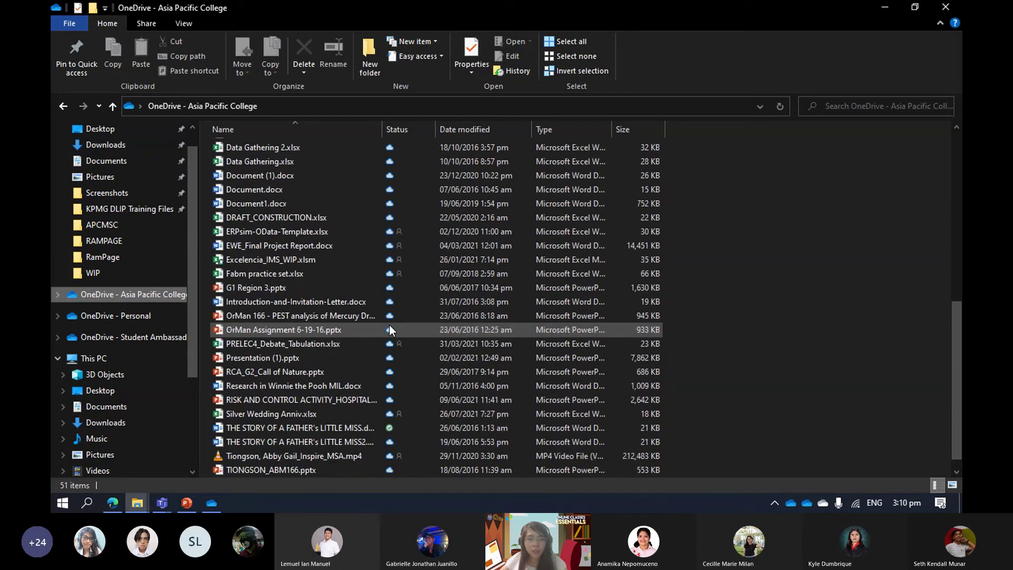
{"action": "scroll", "coordinate": [389, 329], "scroll_direction": "up", "scroll_amount": 1}
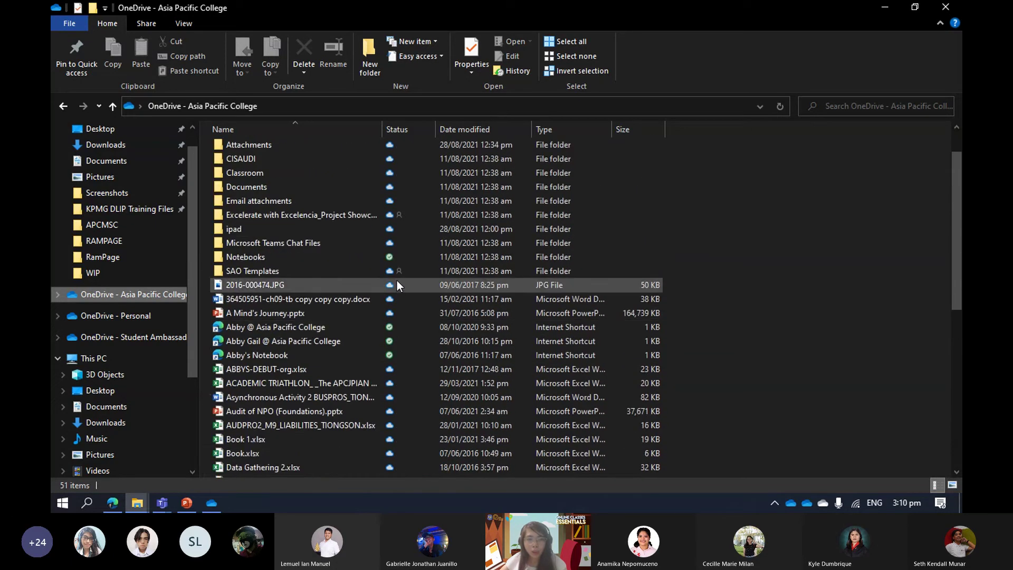
{"action": "scroll", "coordinate": [396, 280], "scroll_direction": "up", "scroll_amount": 1}
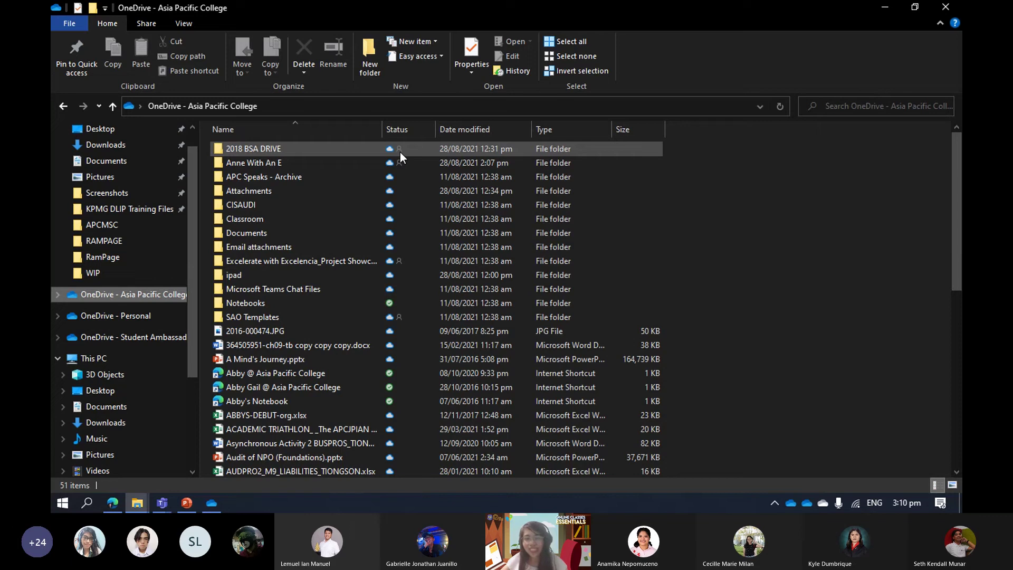
{"action": "mouse_move", "coordinate": [362, 162]}
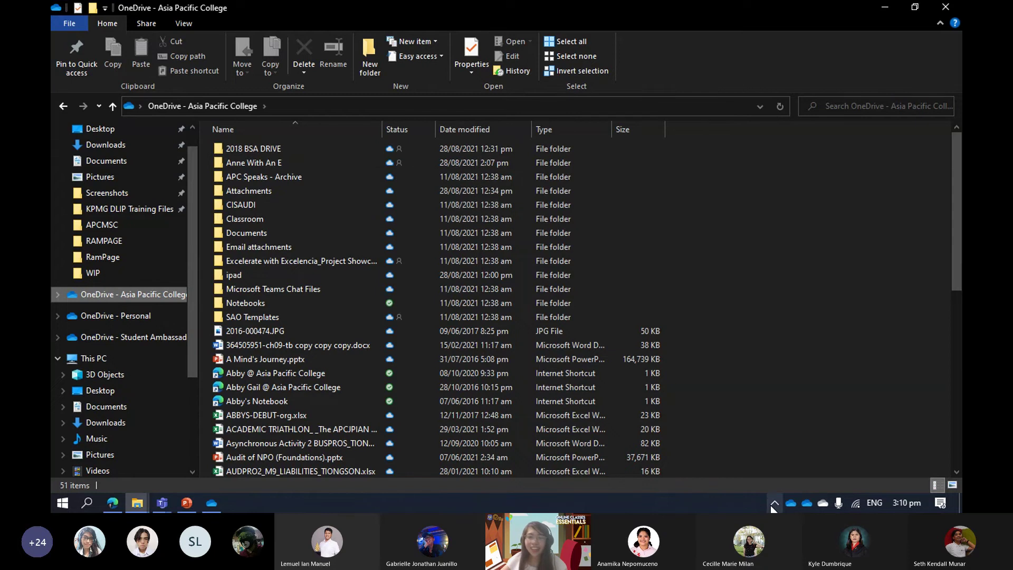
{"action": "left_click", "coordinate": [800, 504]}
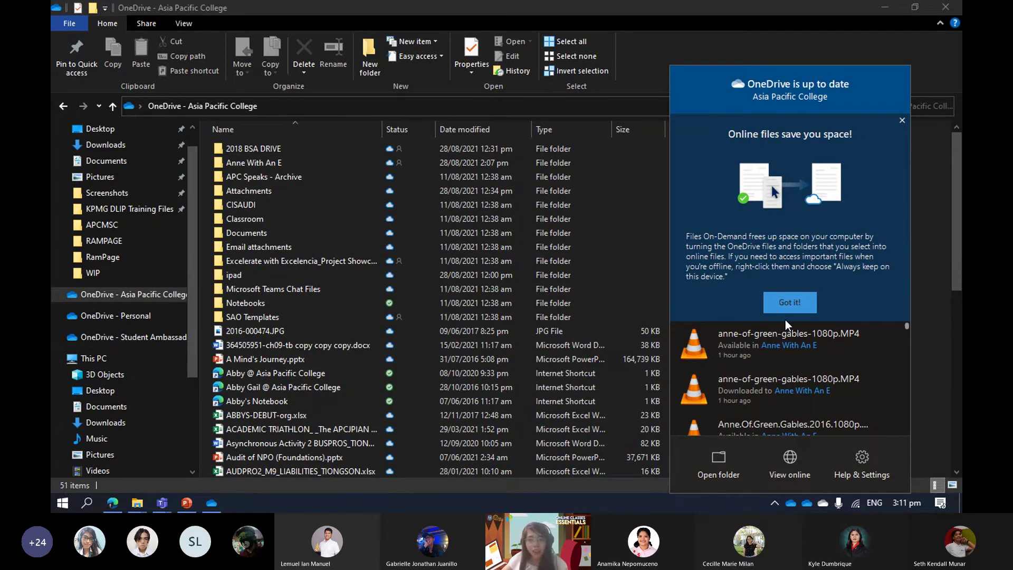
{"action": "scroll", "coordinate": [741, 359], "scroll_direction": "down", "scroll_amount": 2}
{"action": "scroll", "coordinate": [739, 363], "scroll_direction": "up", "scroll_amount": 2}
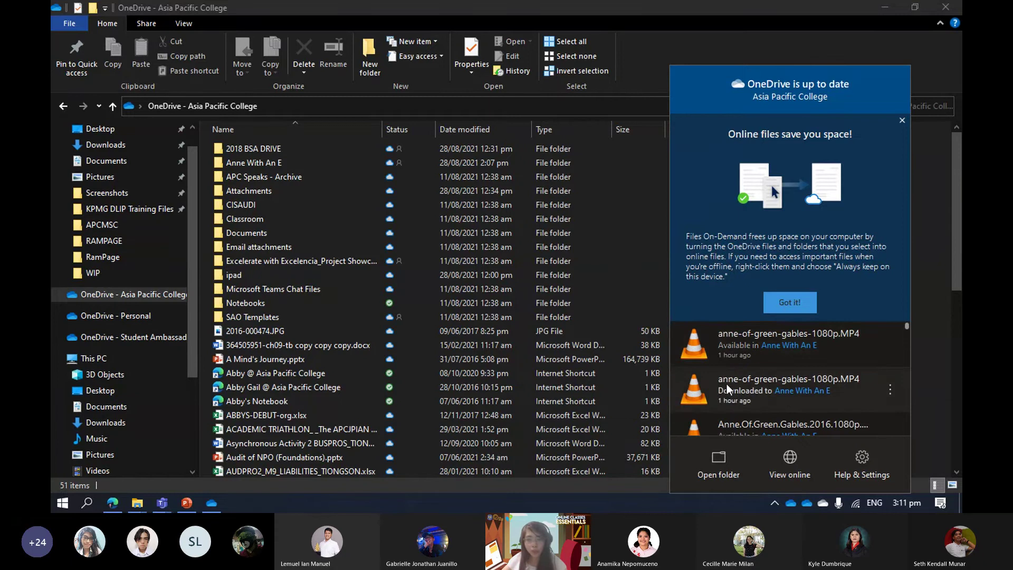
{"action": "scroll", "coordinate": [714, 381], "scroll_direction": "down", "scroll_amount": 1}
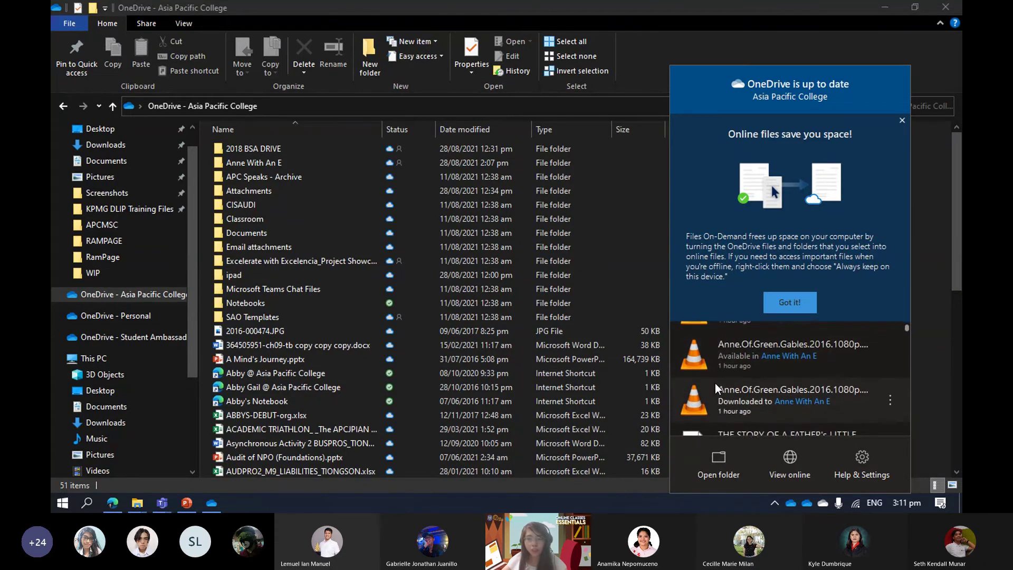
{"action": "scroll", "coordinate": [714, 383], "scroll_direction": "up", "scroll_amount": 1}
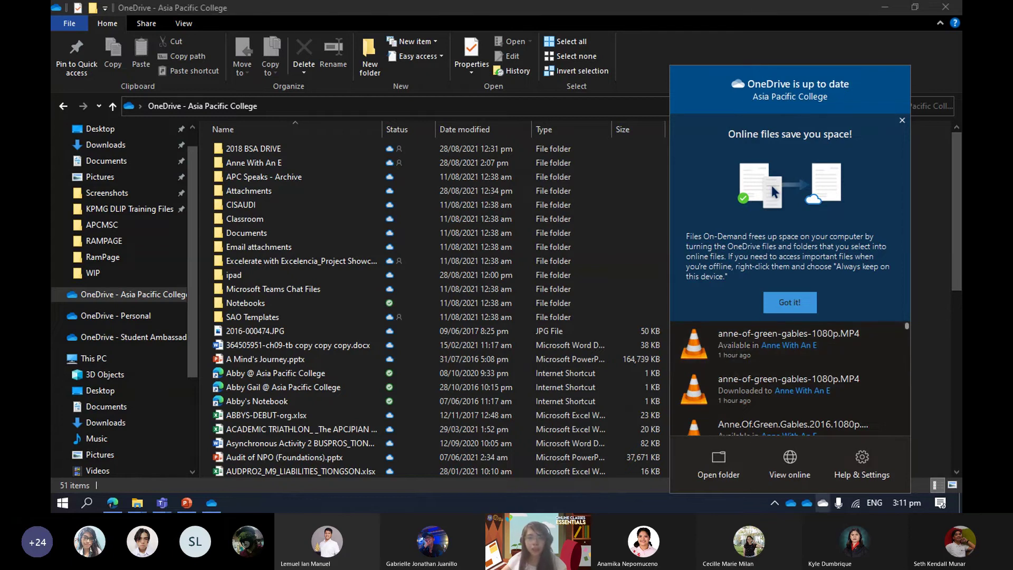
{"action": "left_click", "coordinate": [806, 503]}
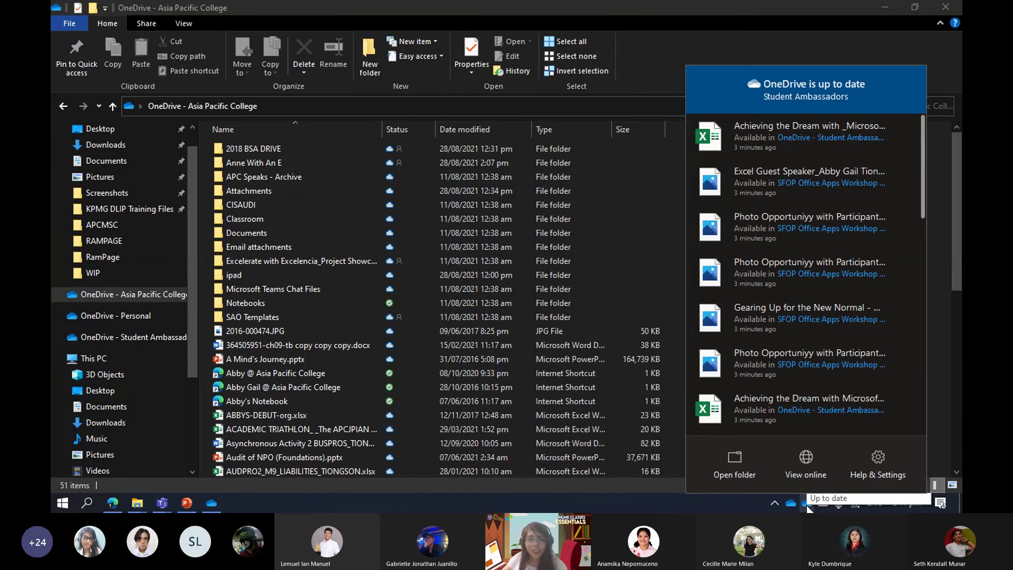
{"action": "left_click", "coordinate": [738, 497]}
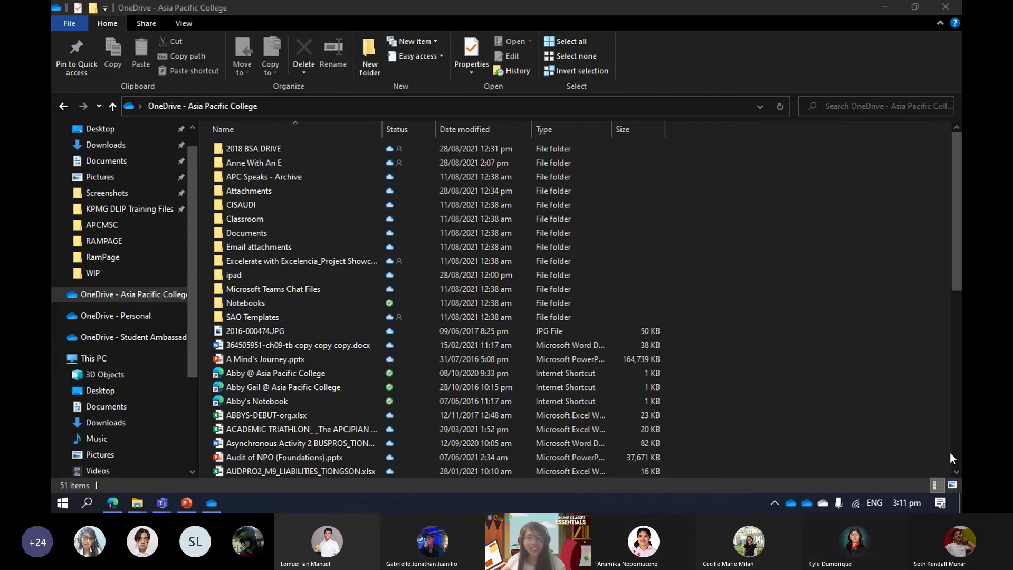
Present the PowerPoint deck from the Demo slide to the OneDrive sync icons explained slide.
{"action": "key", "text": "alt+Tab"}
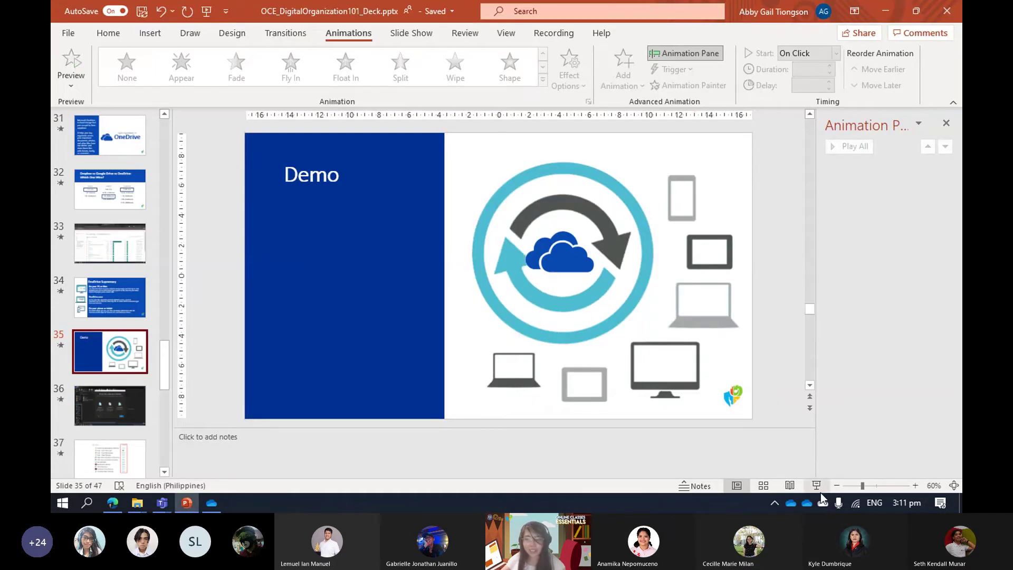
{"action": "left_click", "coordinate": [816, 488]}
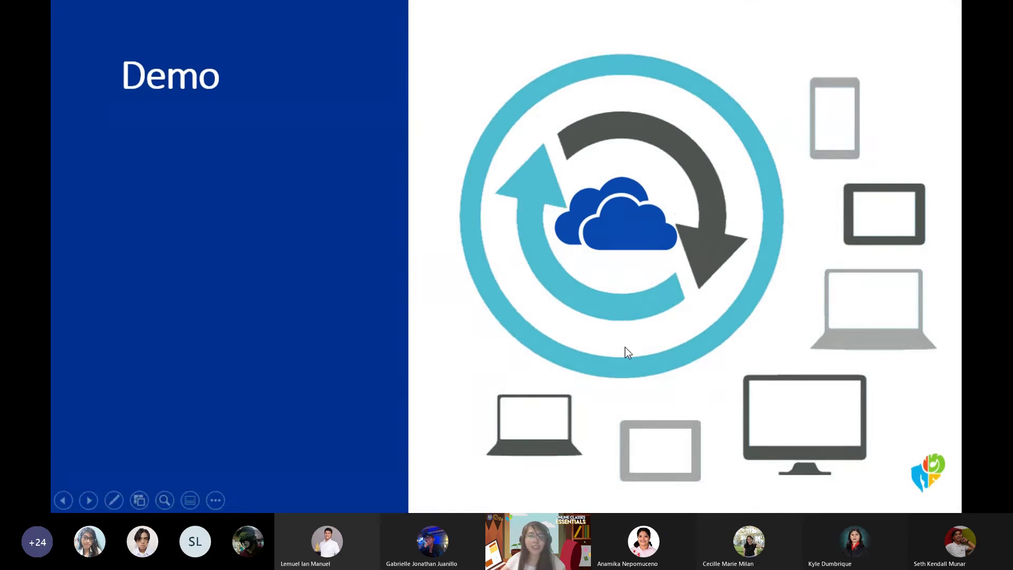
{"action": "left_click", "coordinate": [625, 347]}
{"action": "left_click", "coordinate": [624, 346]}
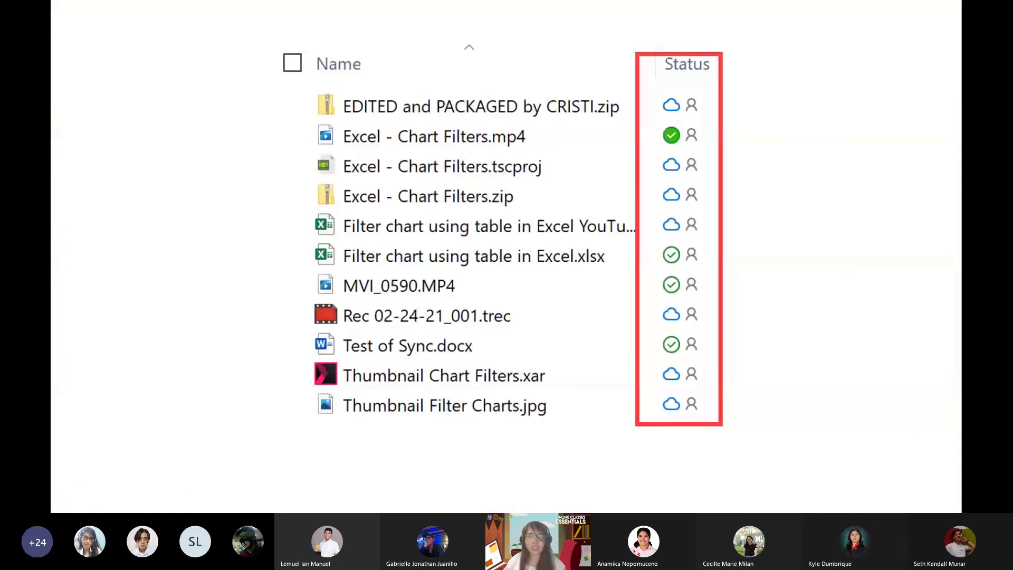
{"action": "key", "text": "Right"}
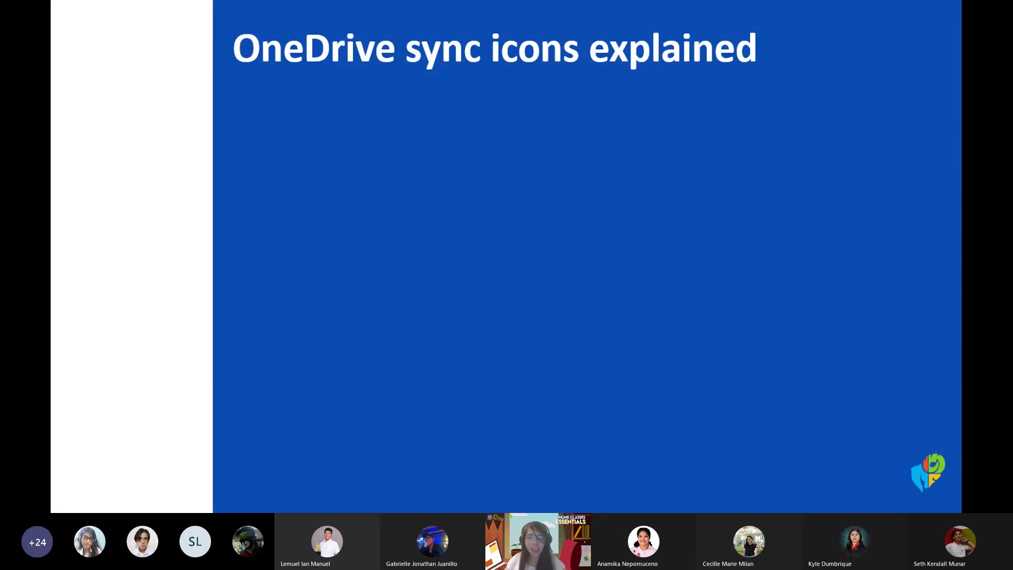